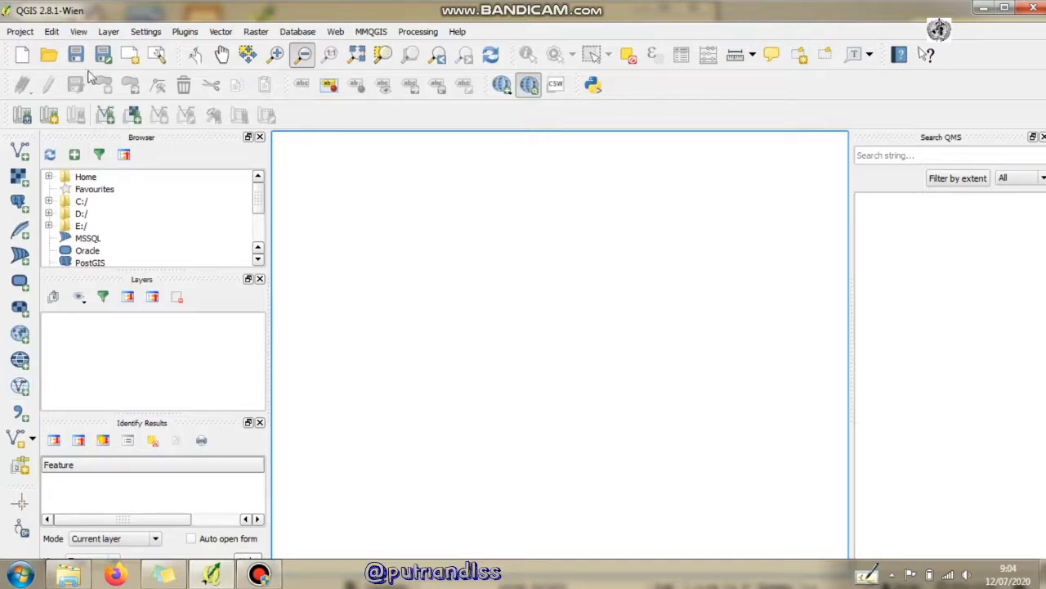
Step: Add the shapefile batas_kec_jateng_diy_bako_june2004_plgon.shp from the AA UAS folder as a vector layer
left_click(23, 145)
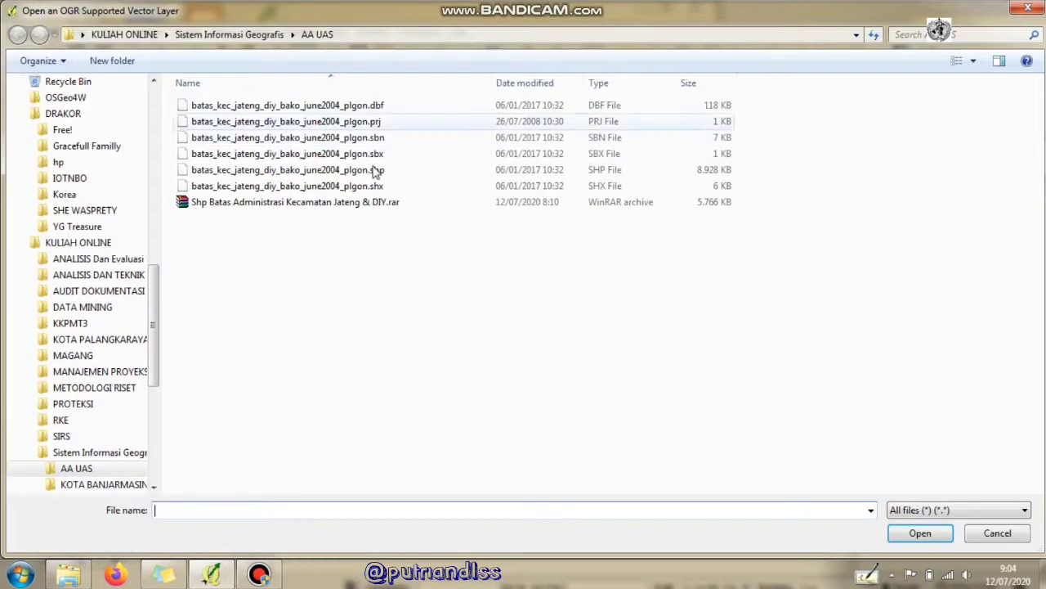
left_click(372, 170)
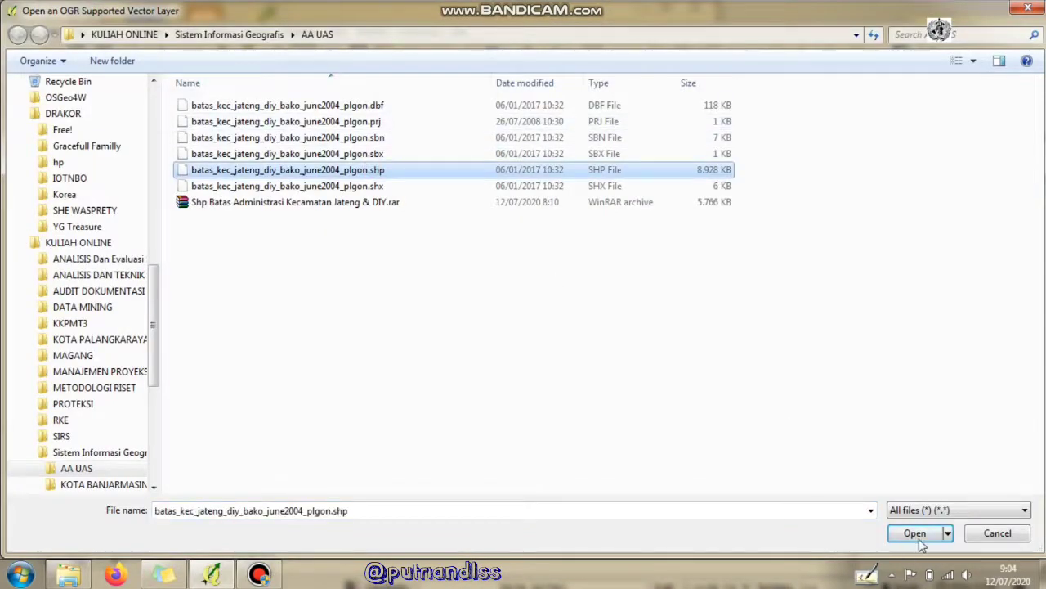
left_click(917, 536)
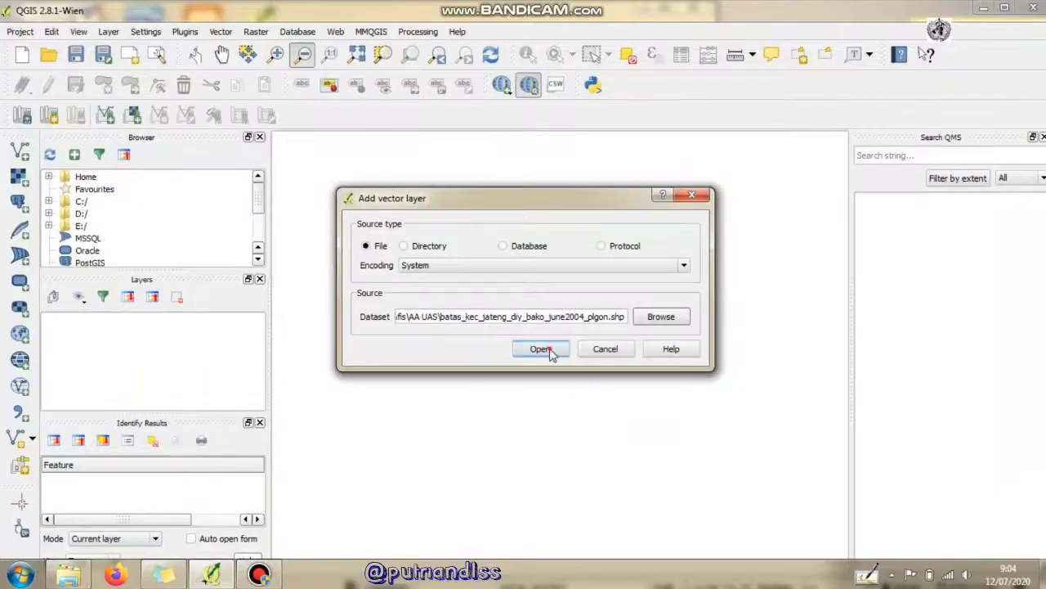
left_click(541, 349)
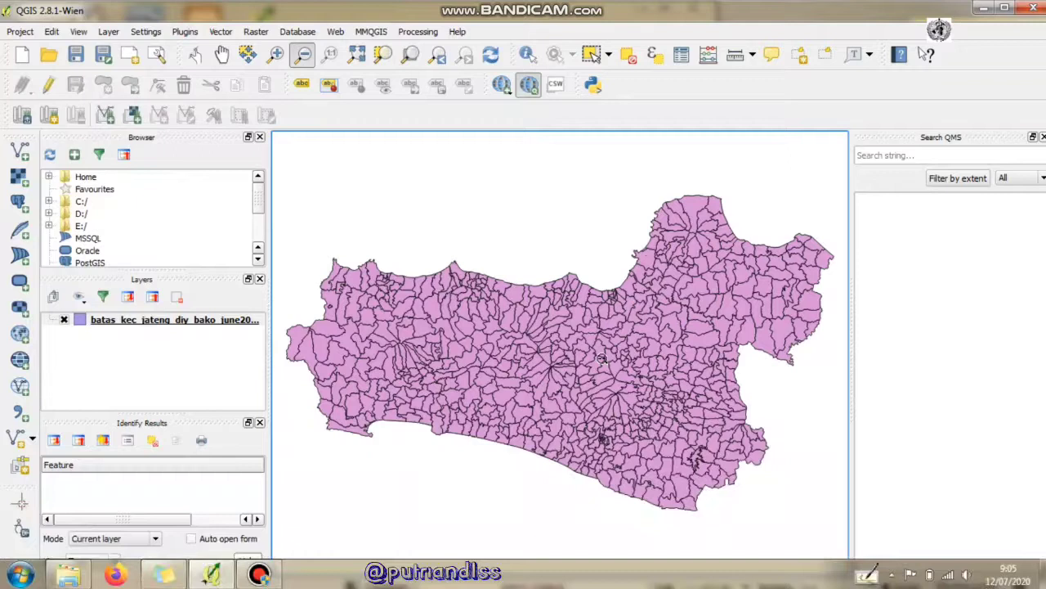
Step: Style the district boundary layer as Categorized by the KABUPATEN column, classifying all values with random colors
left_click(119, 322)
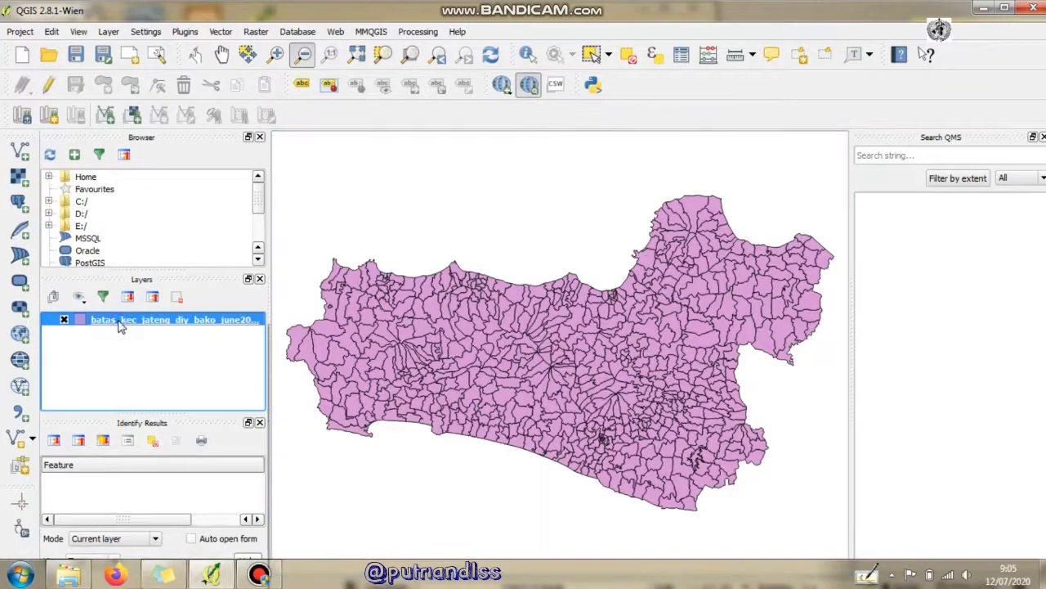
right_click(119, 322)
left_click(170, 564)
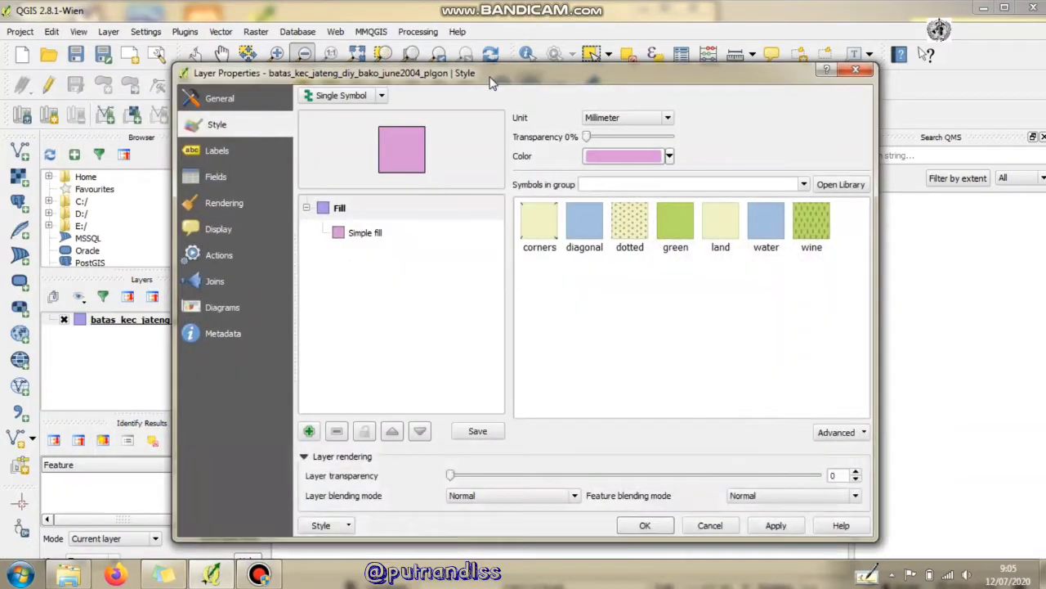
left_click(381, 96)
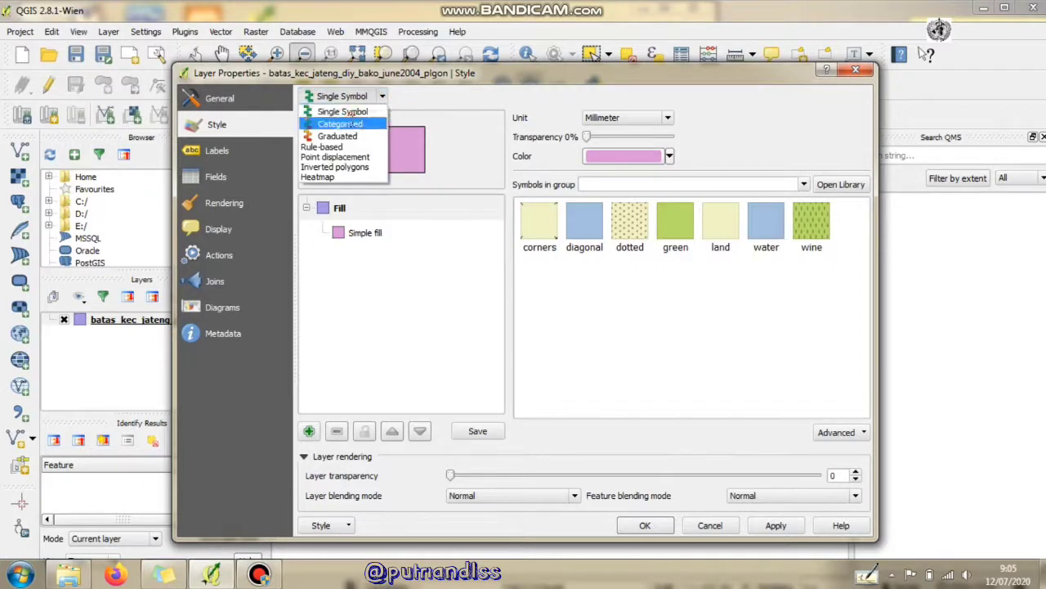
left_click(353, 121)
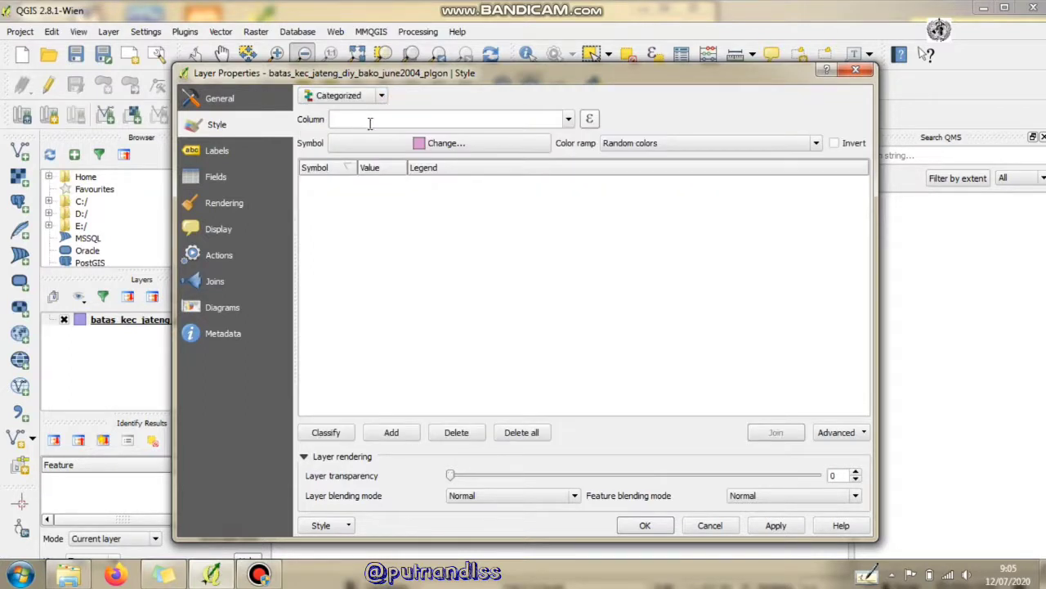
left_click(570, 120)
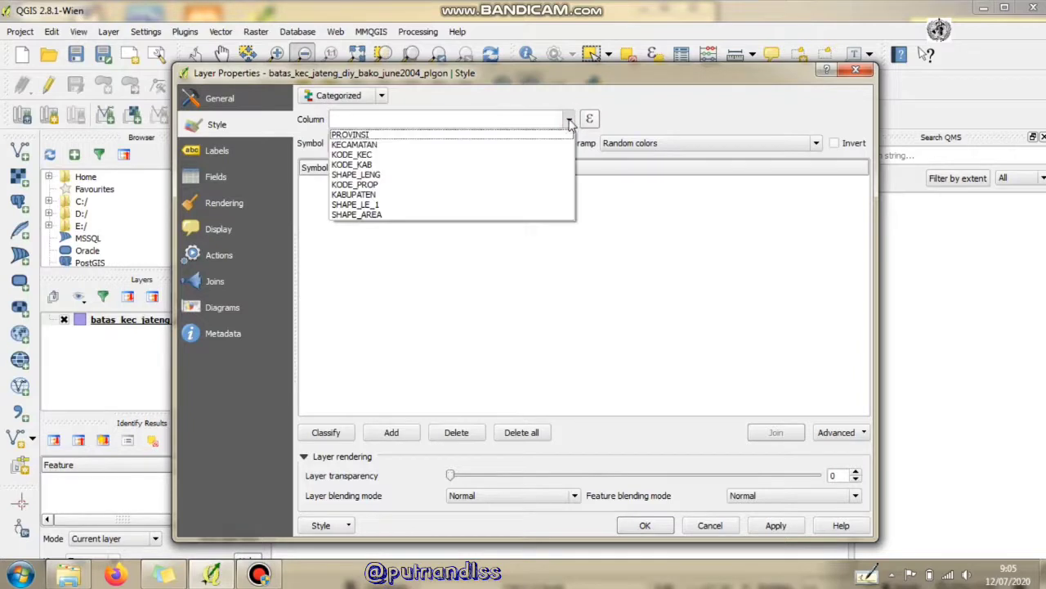
left_click(402, 197)
left_click(323, 436)
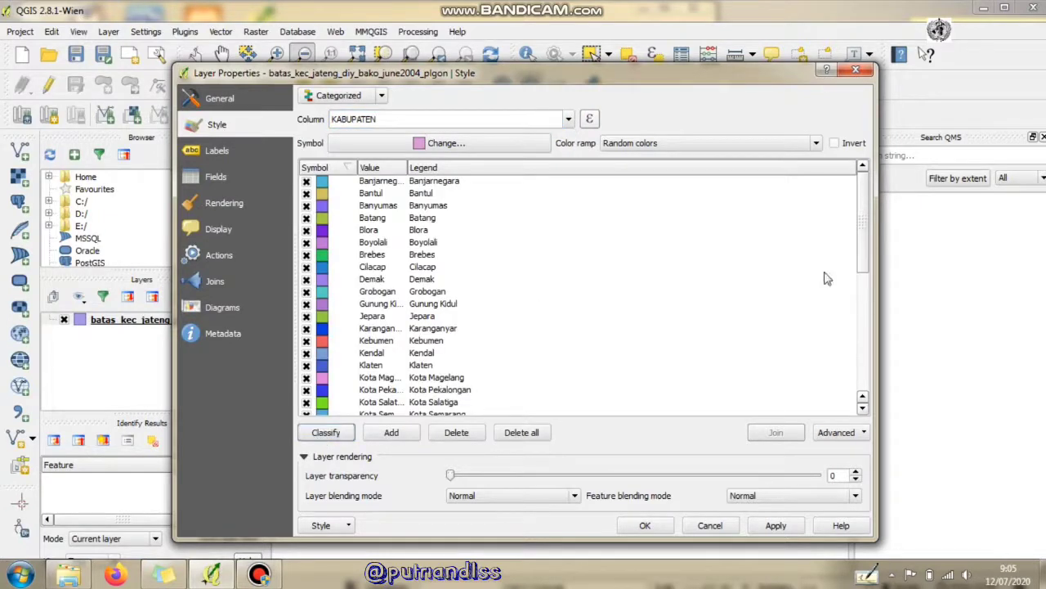
left_click_drag(864, 230, 864, 378)
left_click(654, 525)
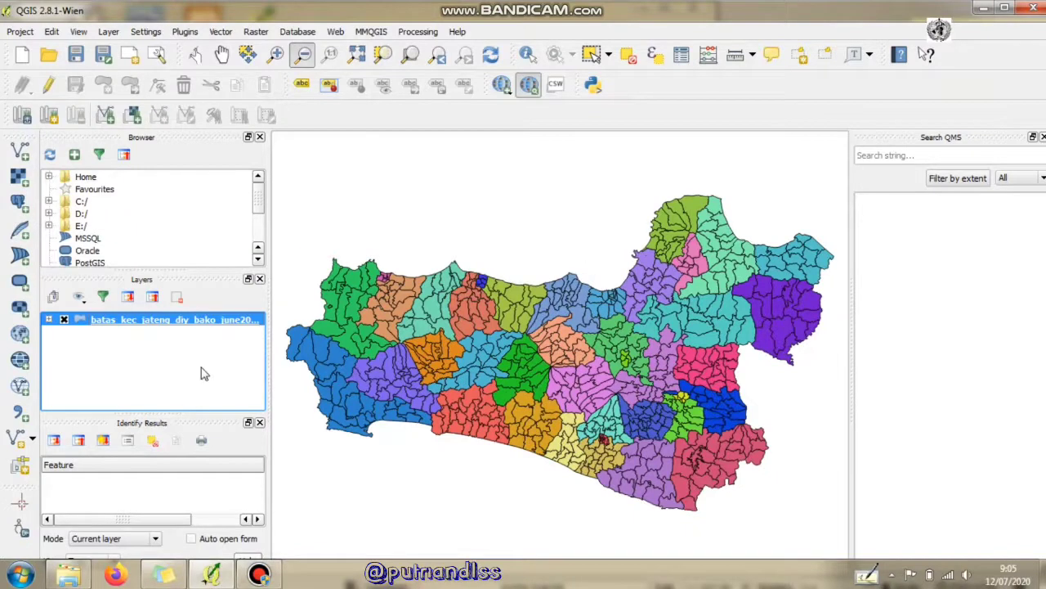
Step: Expand the boundary layer's legend and hide the Kota Semarang category on the map
left_click(48, 319)
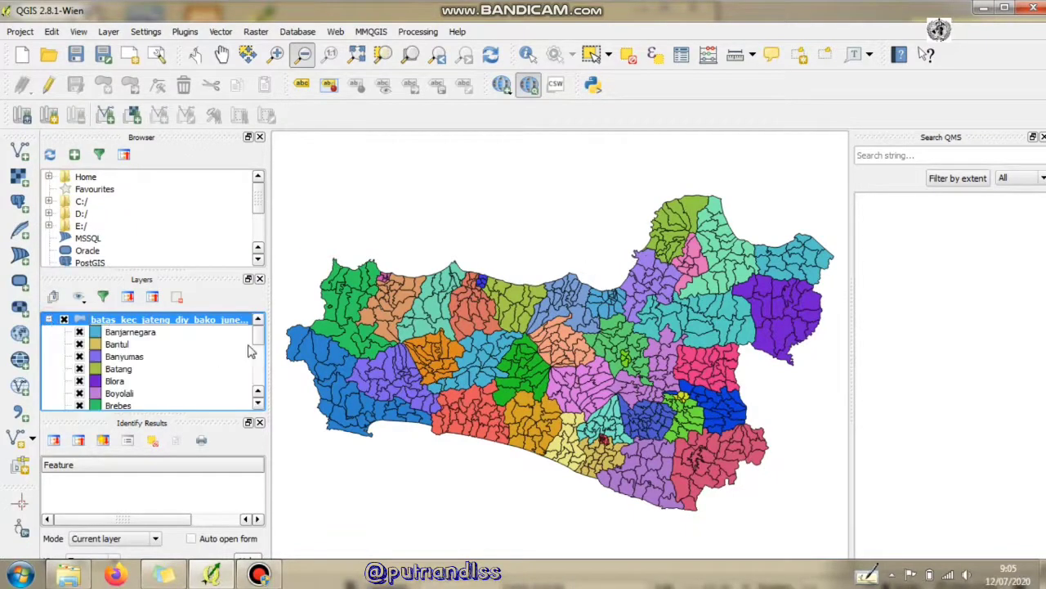
mouse_move(257, 339)
left_mouse_down()
mouse_move(258, 372)
mouse_move(259, 357)
left_mouse_up()
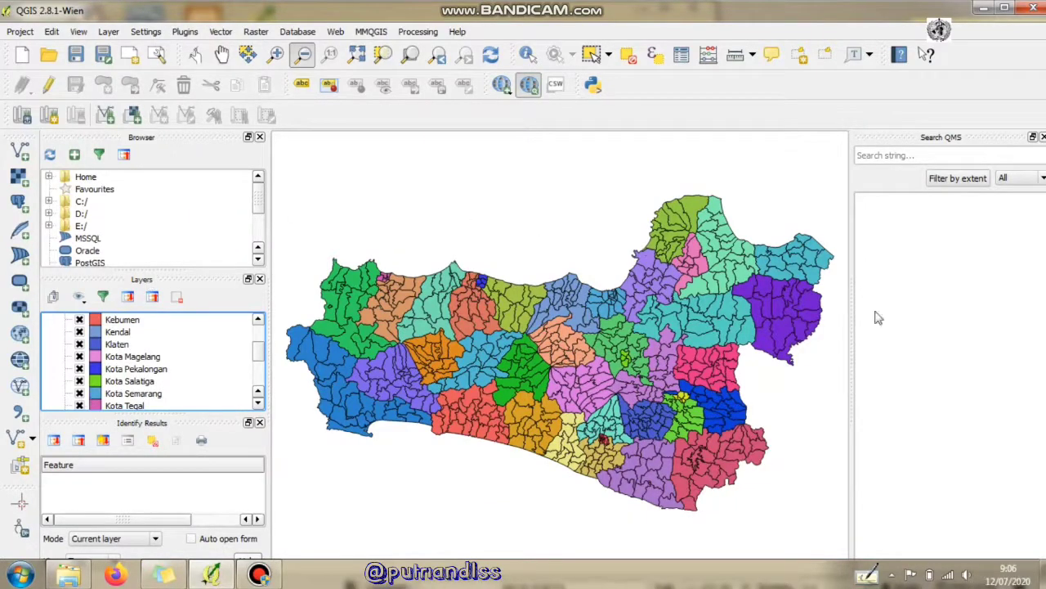
left_click(79, 393)
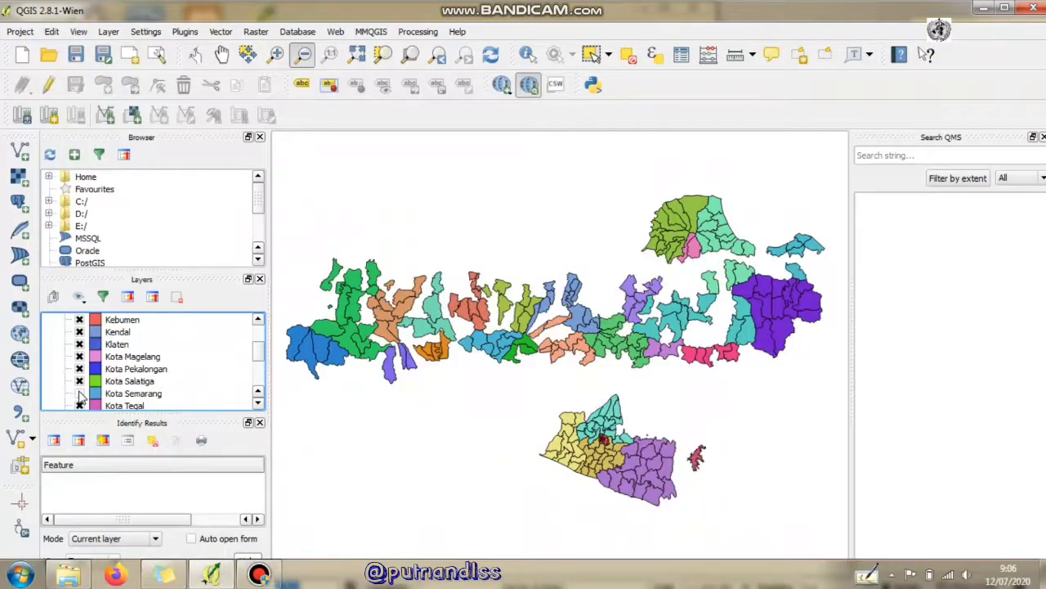
left_click(80, 393)
left_click(79, 393)
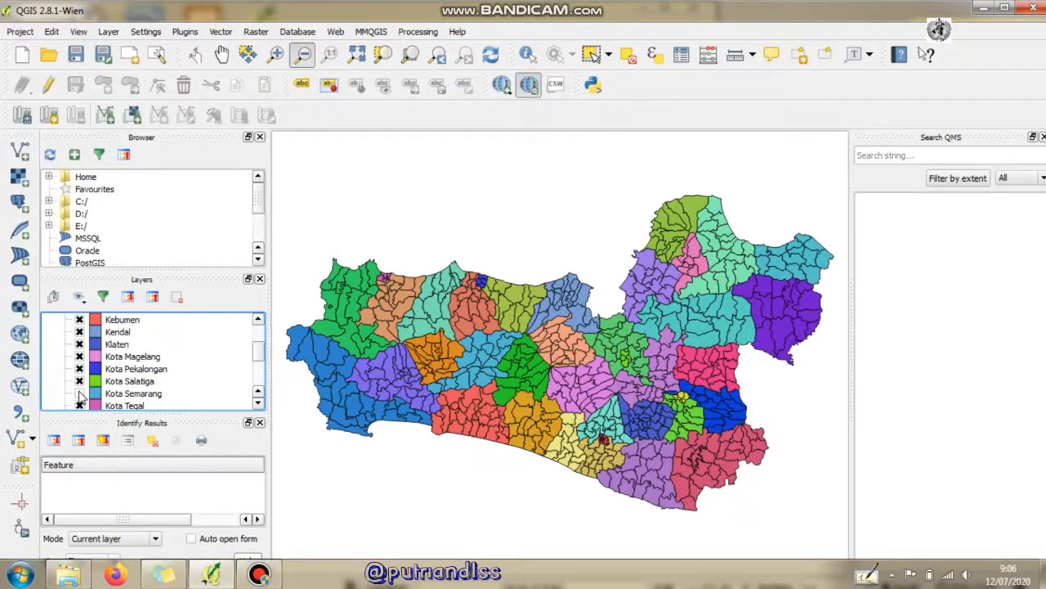
Step: Delete all map features except the hidden Kota Semarang ones from the boundary layer and save the layer edits
left_click(49, 87)
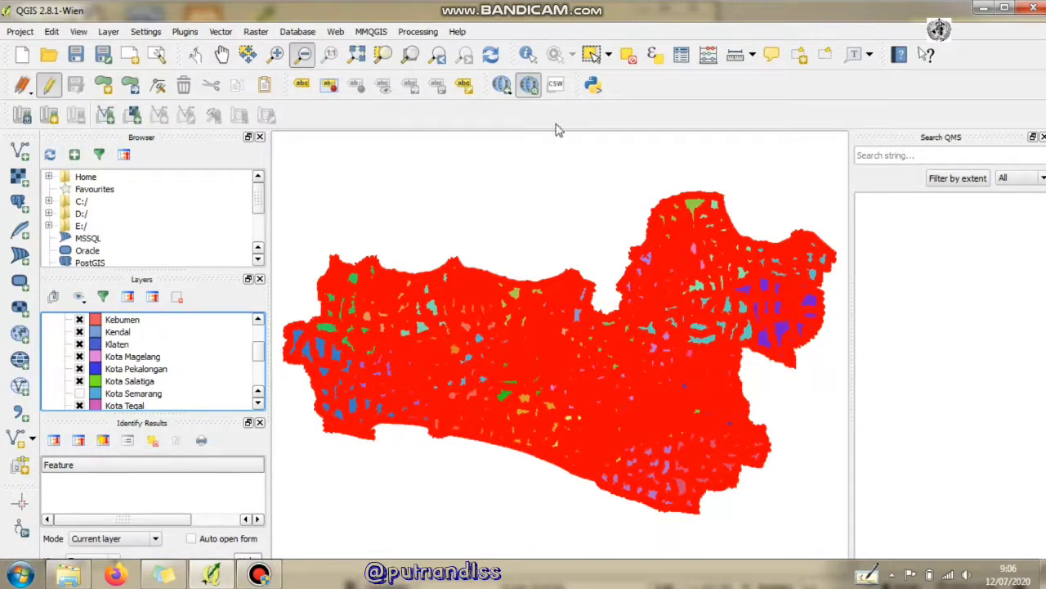
left_click(594, 55)
left_click_drag(277, 153, 846, 544)
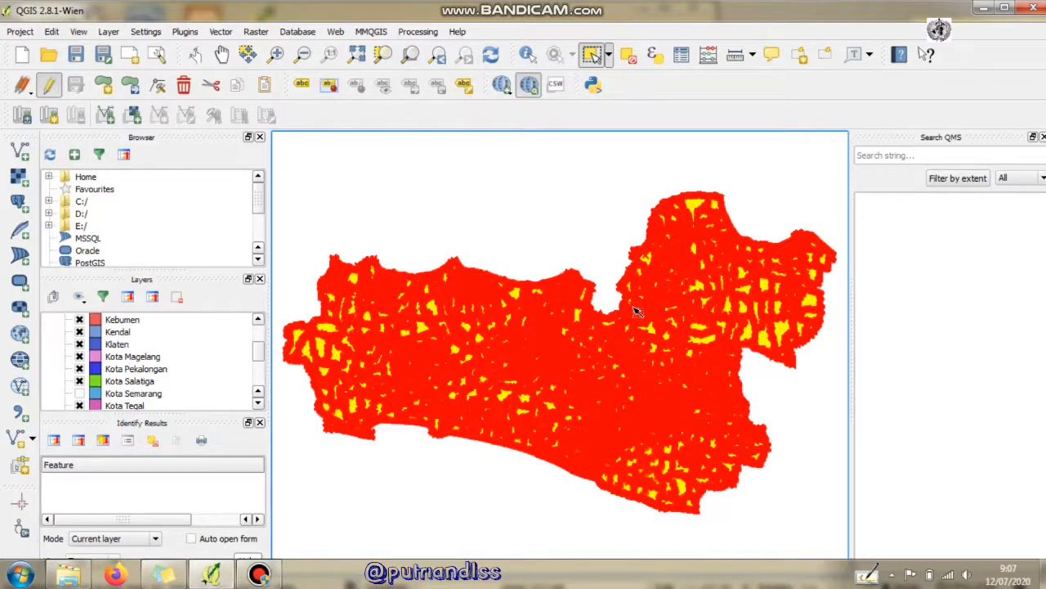
key("Delete")
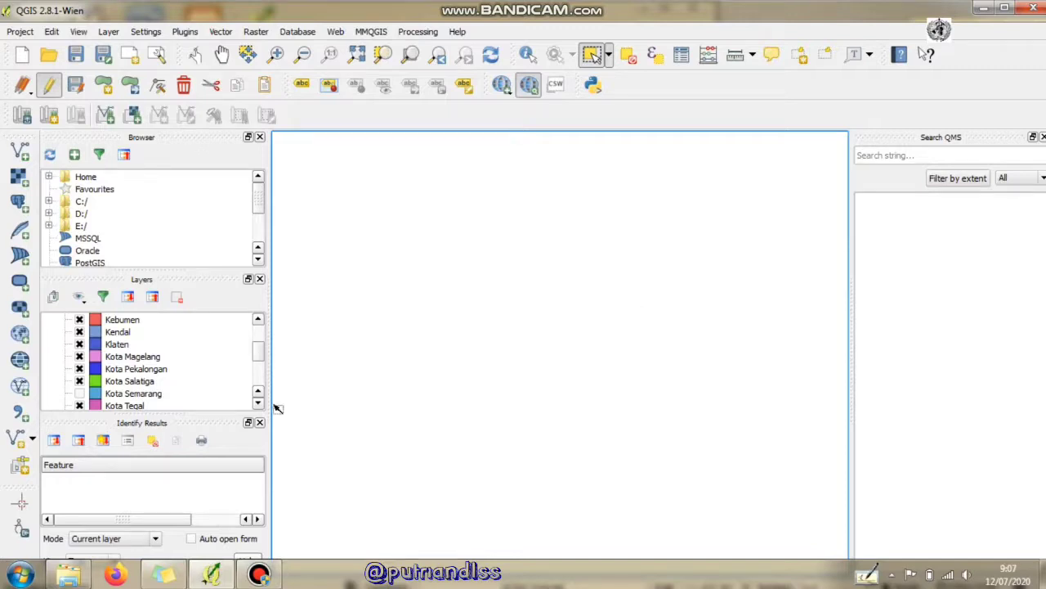
left_click(50, 87)
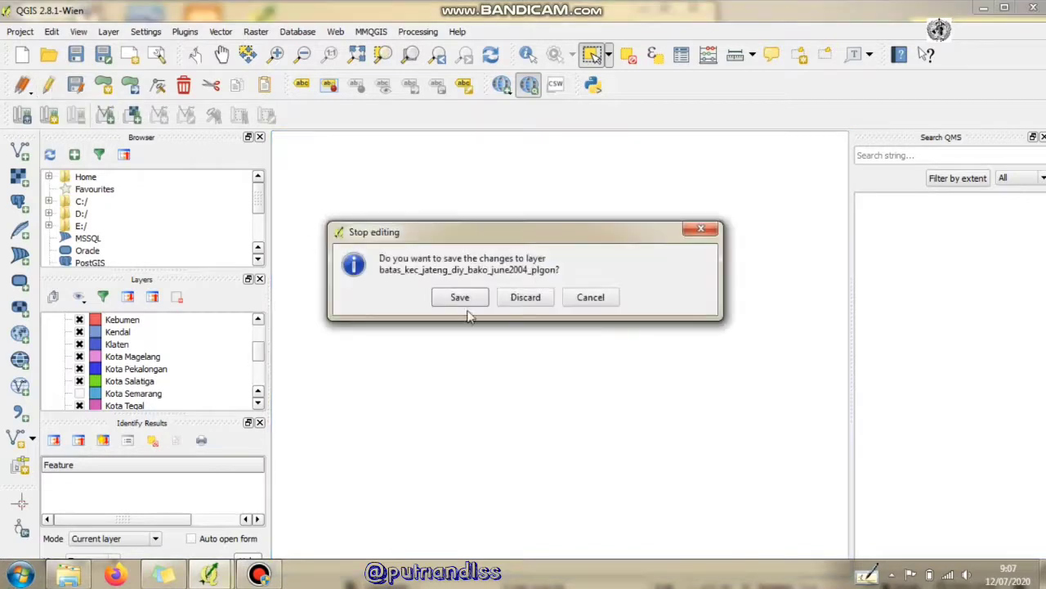
left_click(459, 297)
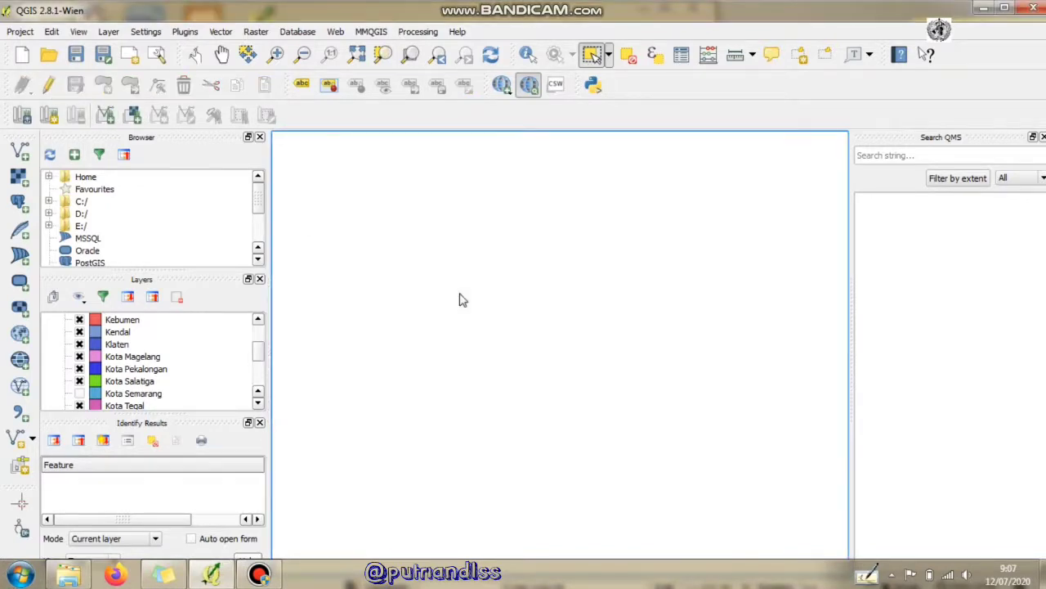
Step: Show the Kota Semarang category again and enlarge its districts in the map view
left_click(79, 393)
left_click(275, 54)
left_click(606, 303)
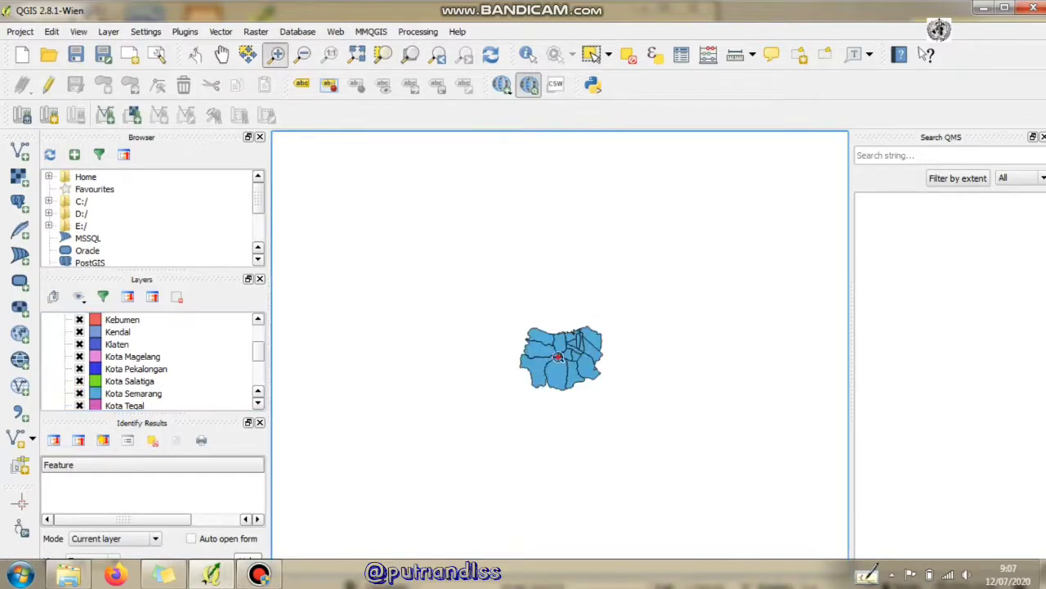
left_click(557, 357)
left_click(580, 345)
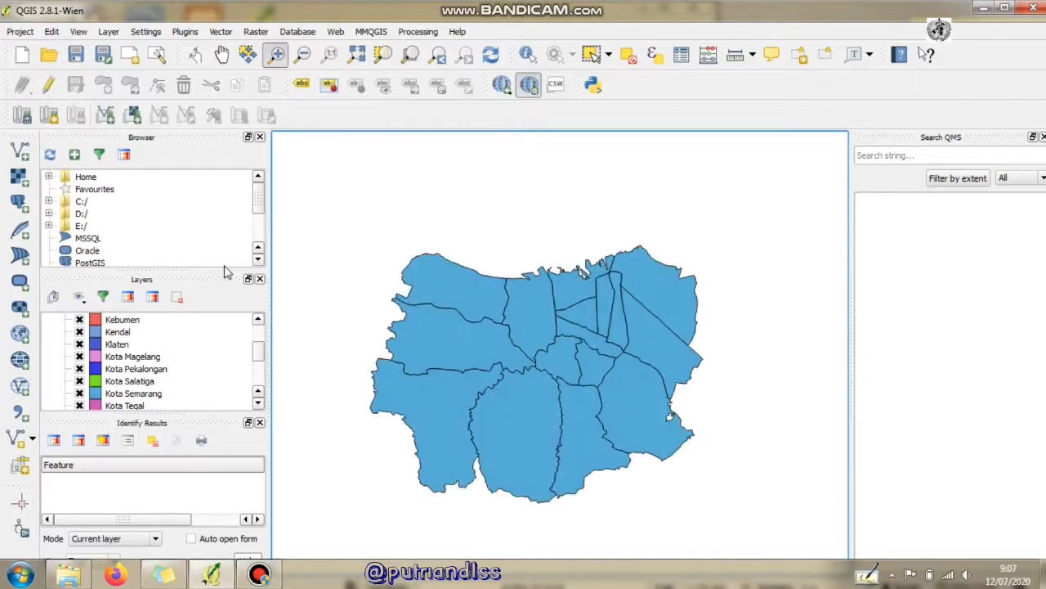
Step: Rename the boundary layer as SEMARANG
left_click_drag(255, 357, 258, 327)
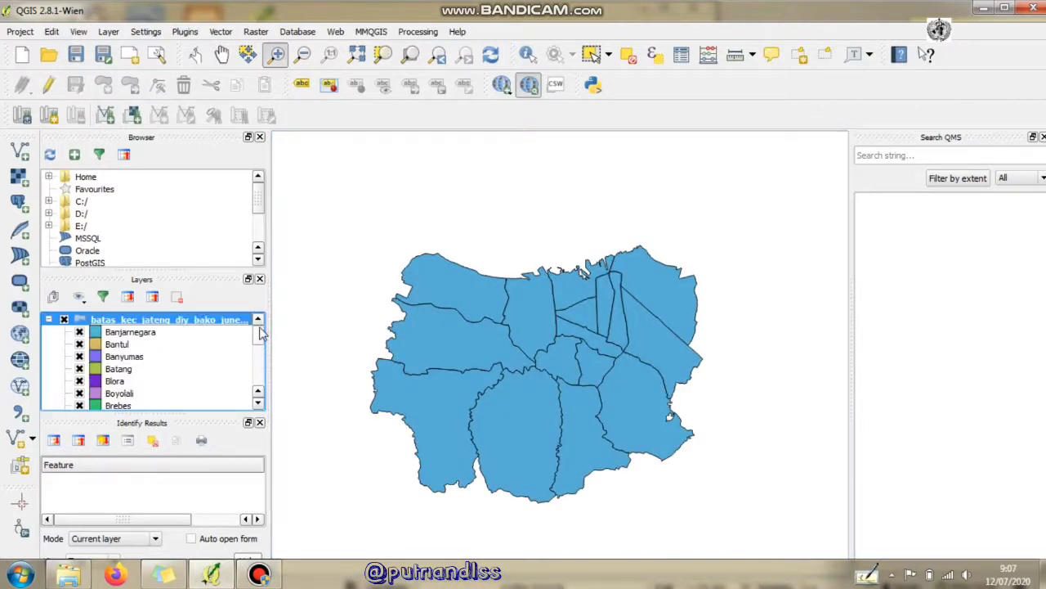
right_click(194, 319)
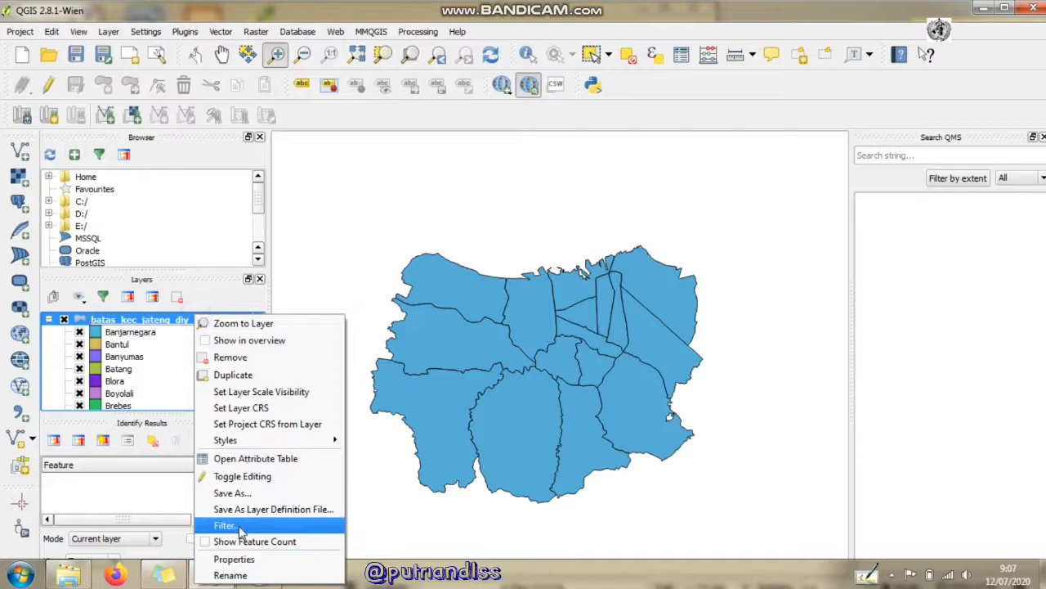
left_click(231, 574)
type("SEMARANG")
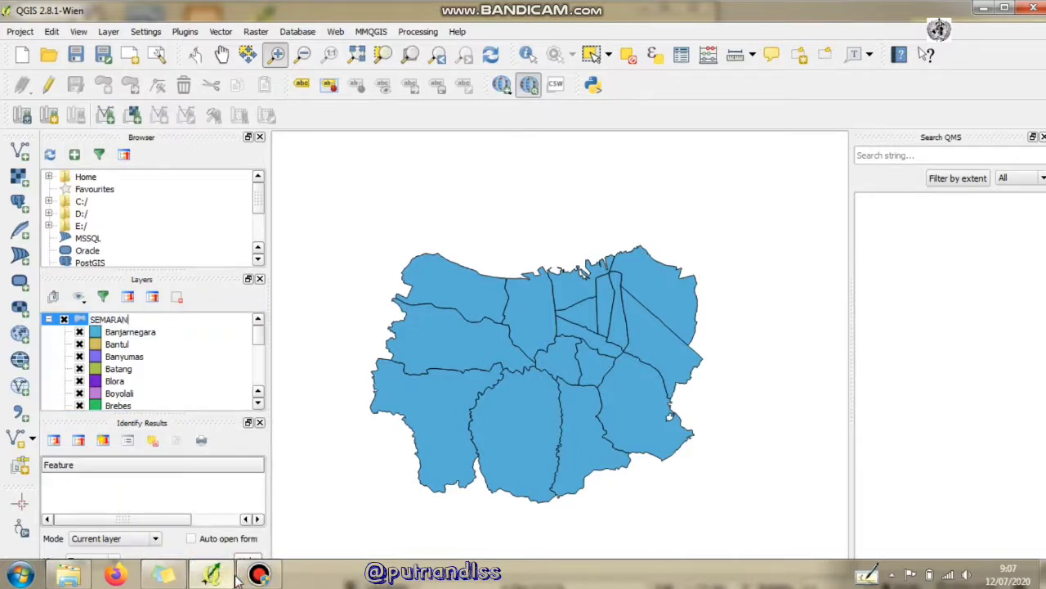
left_click(55, 362)
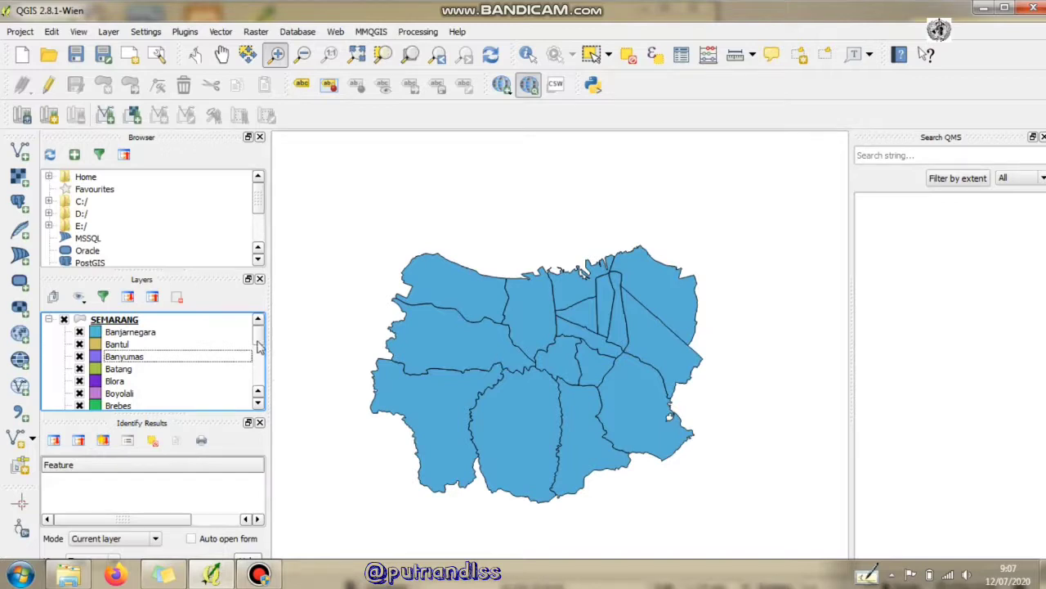
Step: Label the SEMARANG layer's polygons with the KECAMATAN field
left_click(138, 321)
right_click(135, 317)
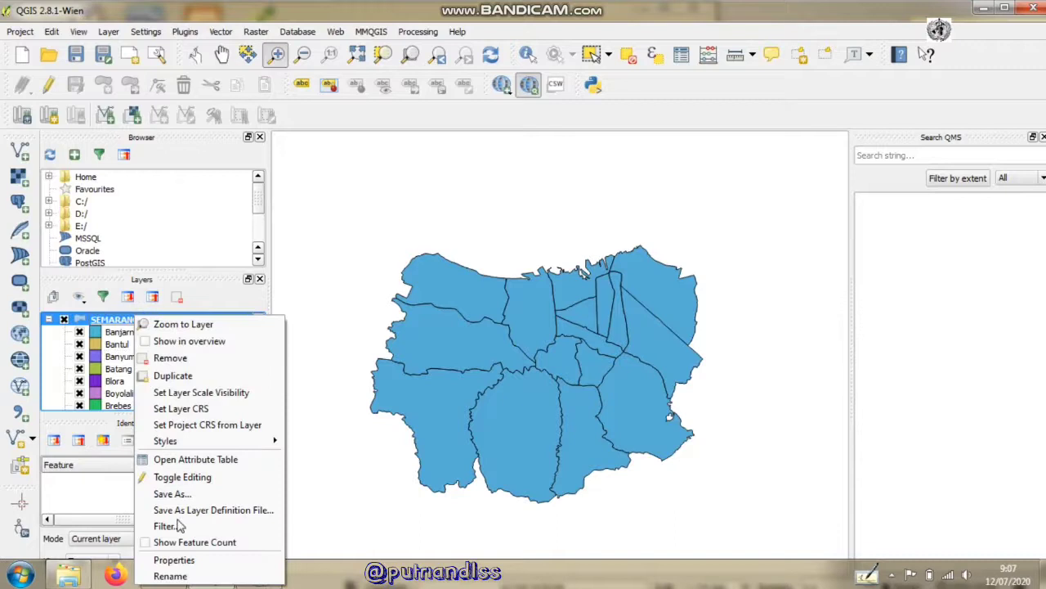
left_click(174, 561)
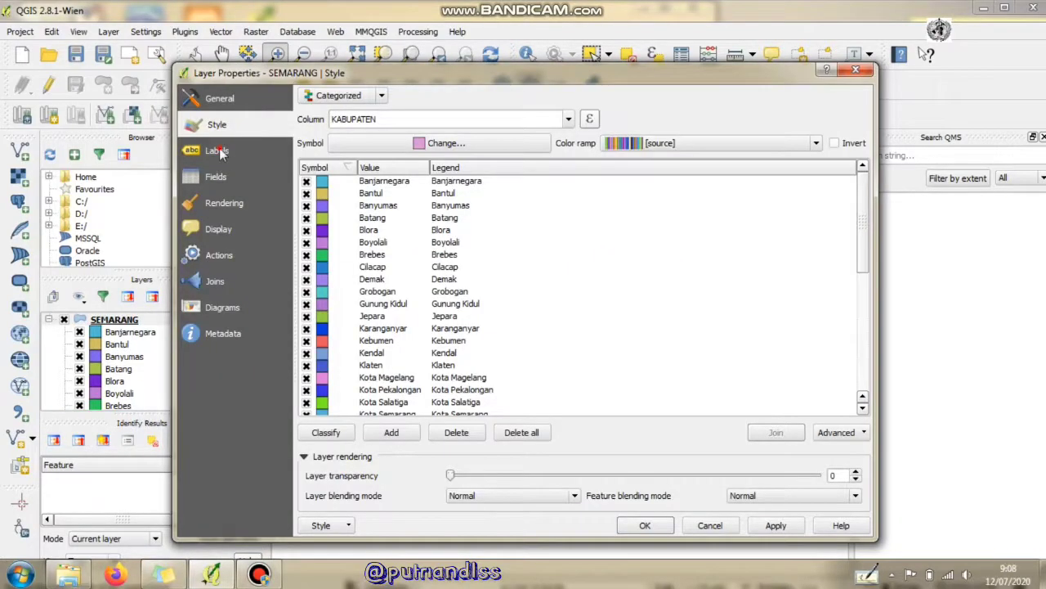
left_click(219, 151)
left_click(335, 97)
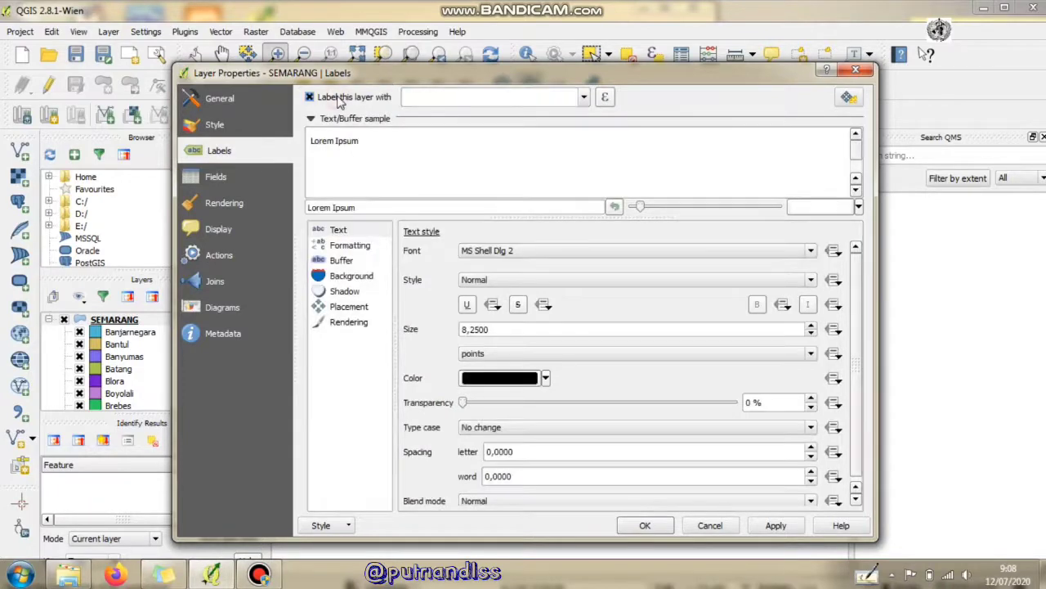
left_click(583, 98)
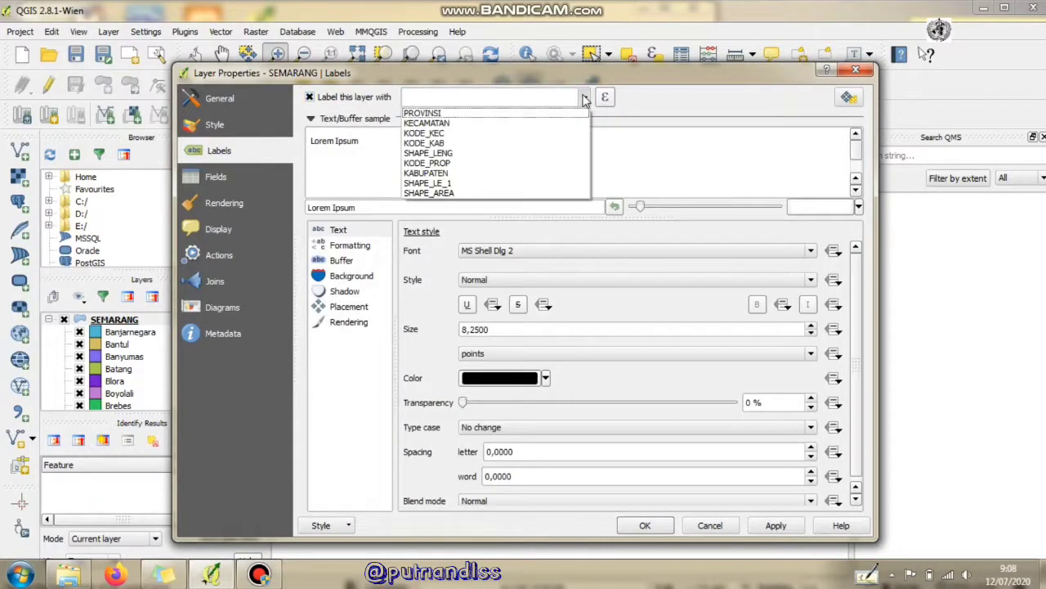
left_click(520, 123)
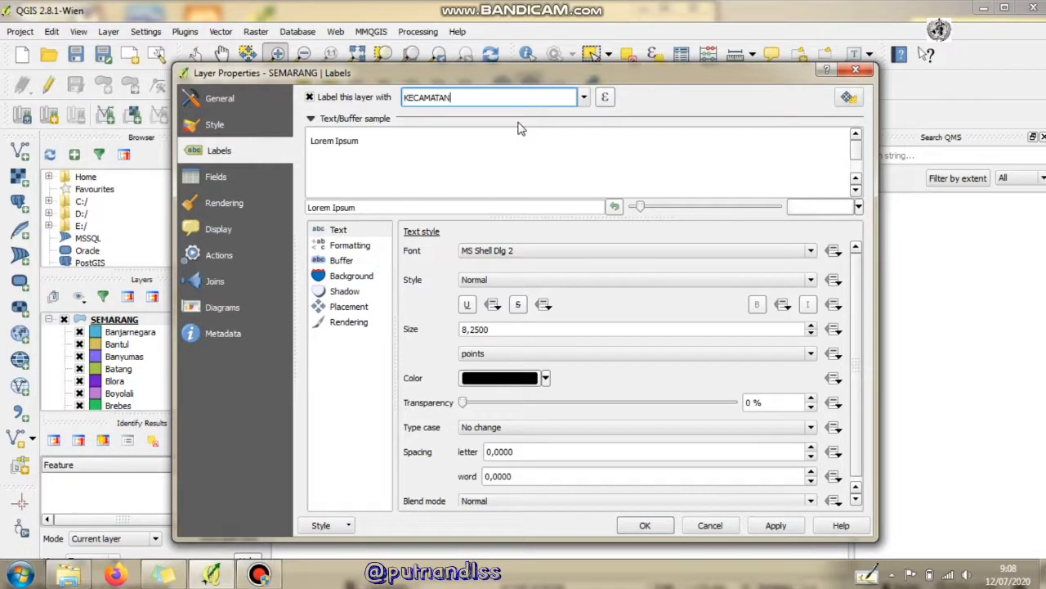
left_click(645, 526)
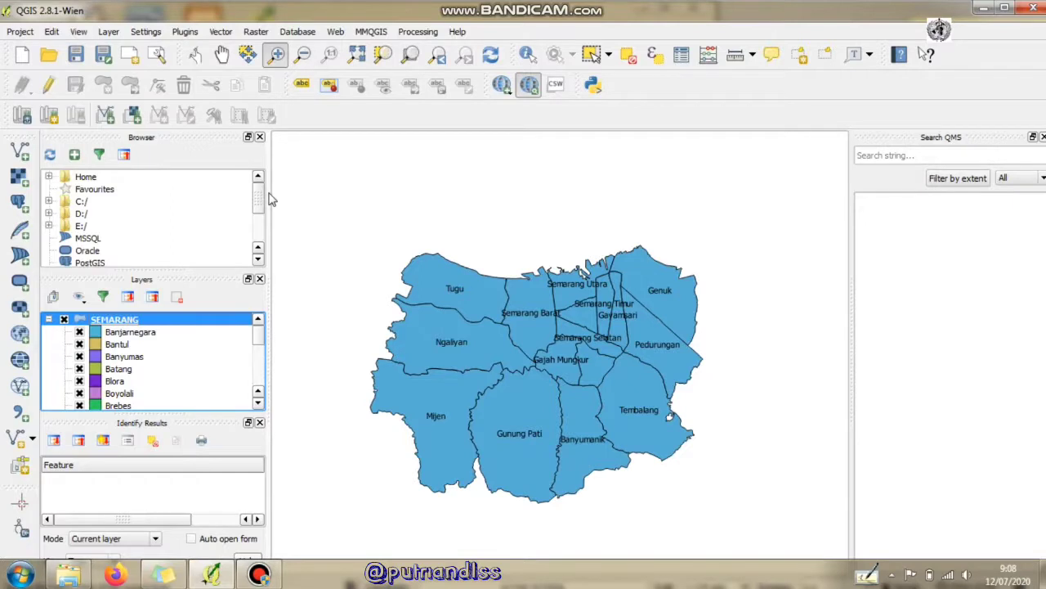
Step: Open the SEMARANG layer's attribute table and examine its columns through SHAPE_AREA
right_click(98, 321)
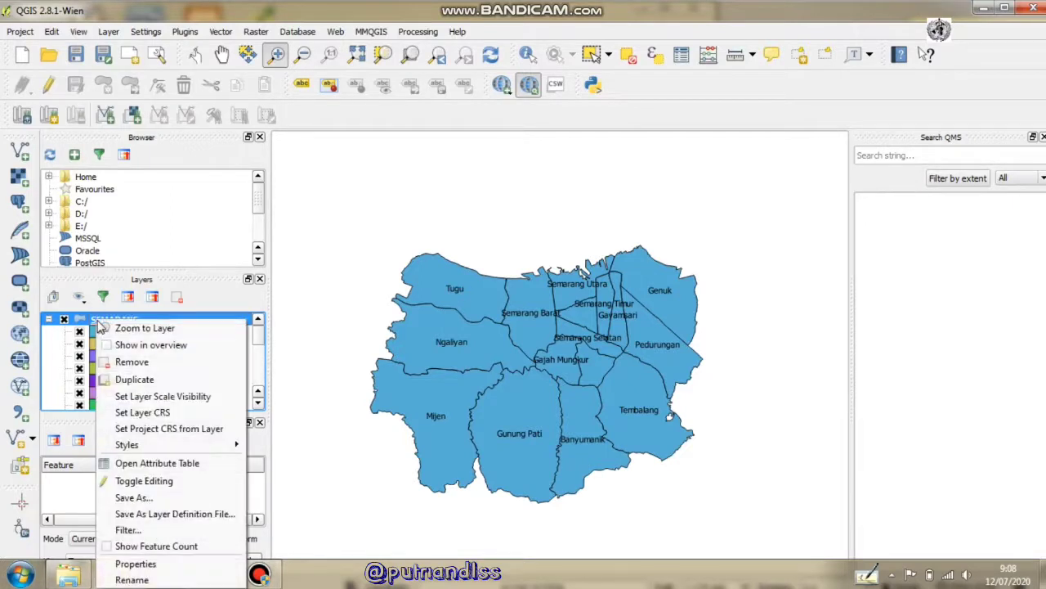
left_click(170, 463)
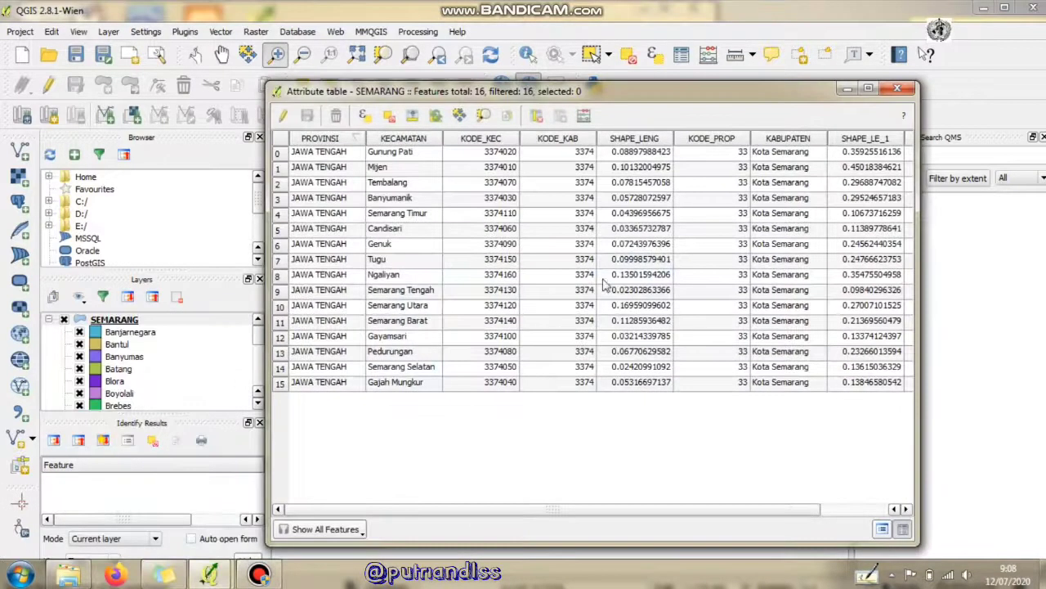
left_click_drag(346, 511, 547, 513)
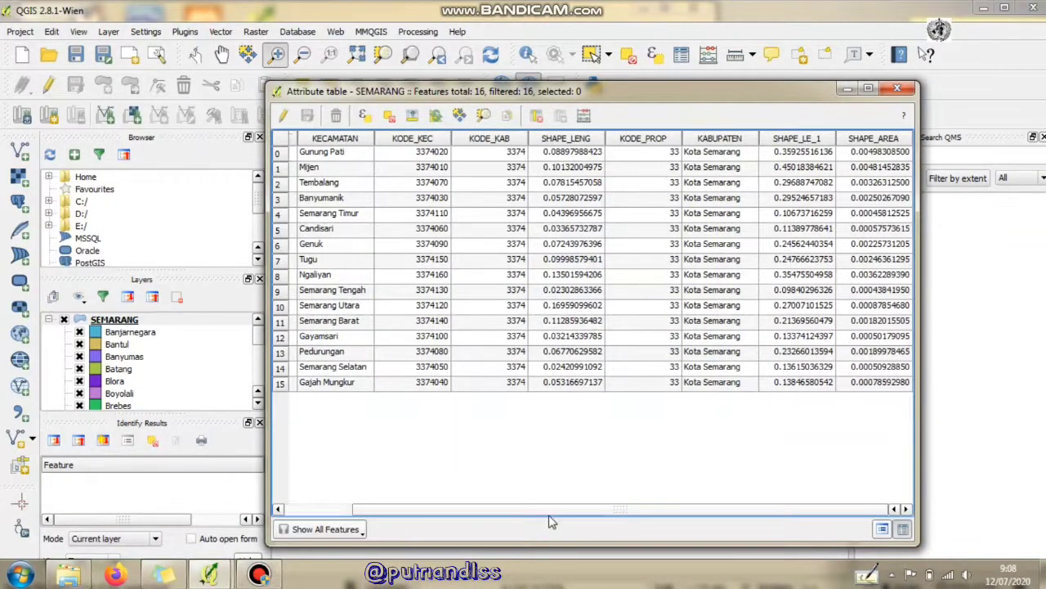
Step: Enable editing on the SEMARANG attribute table and add a whole-number column named TERINFEKSI with width 5
left_click(285, 117)
left_click(561, 118)
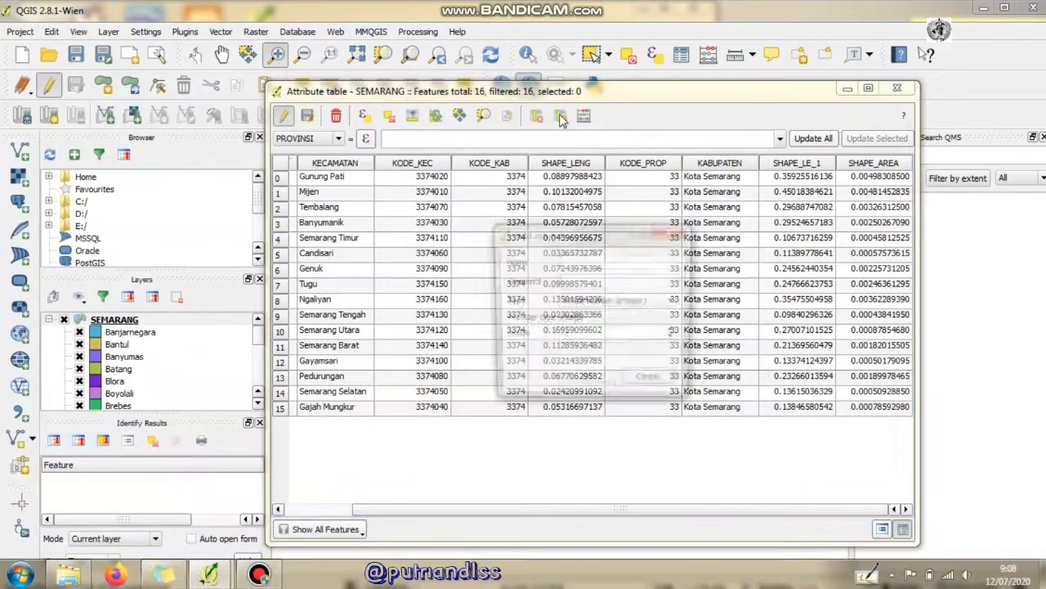
left_click(596, 261)
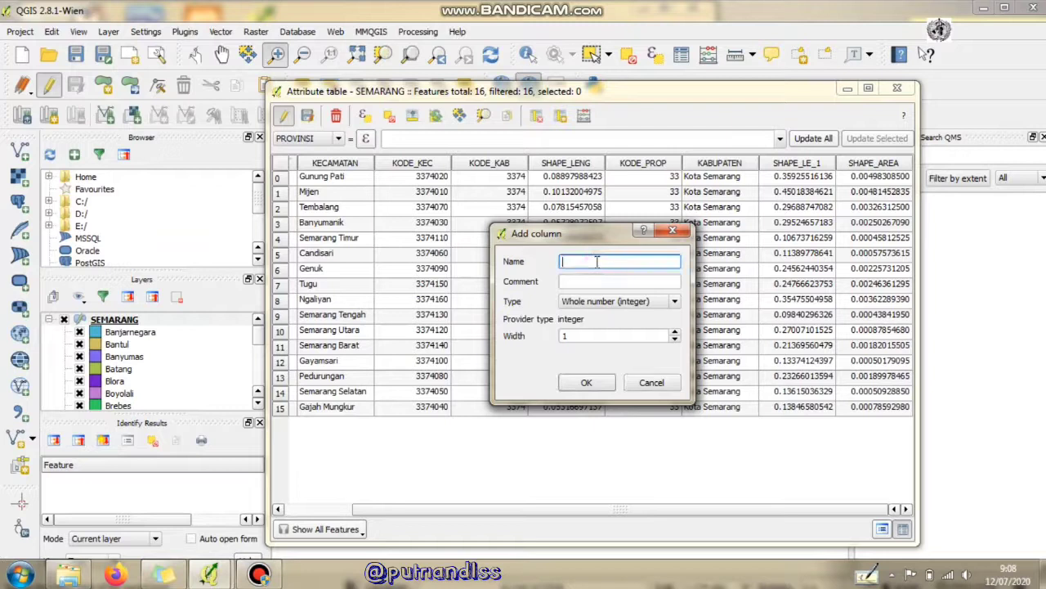
type("TERINFEKSI")
left_click(676, 333)
left_click(676, 331)
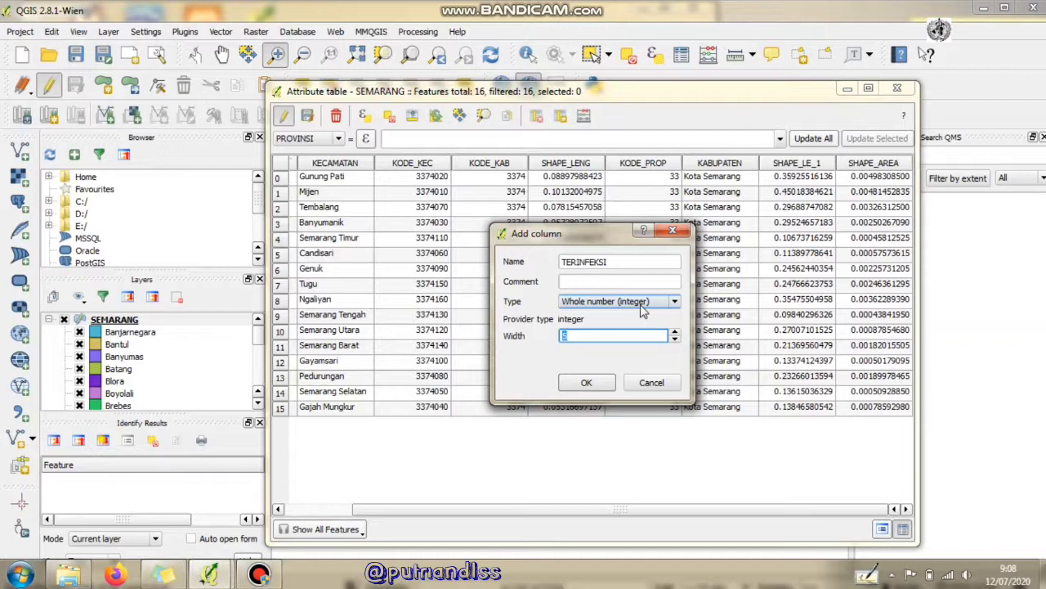
left_click(586, 381)
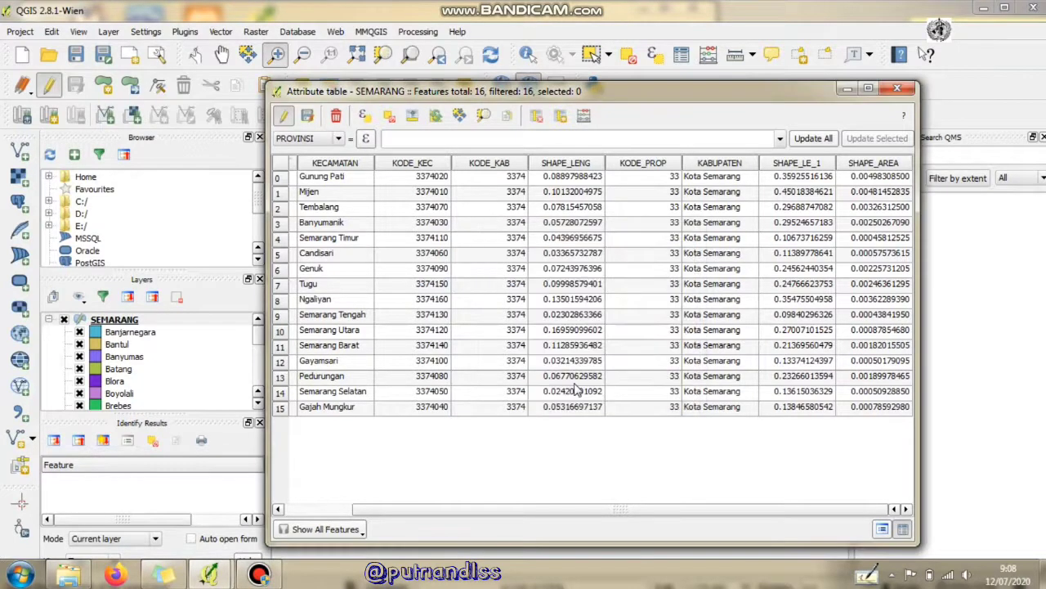
Step: Add a whole-number column named SEMBUH with width 4 to the SEMARANG attribute table
left_click(561, 117)
left_click(616, 262)
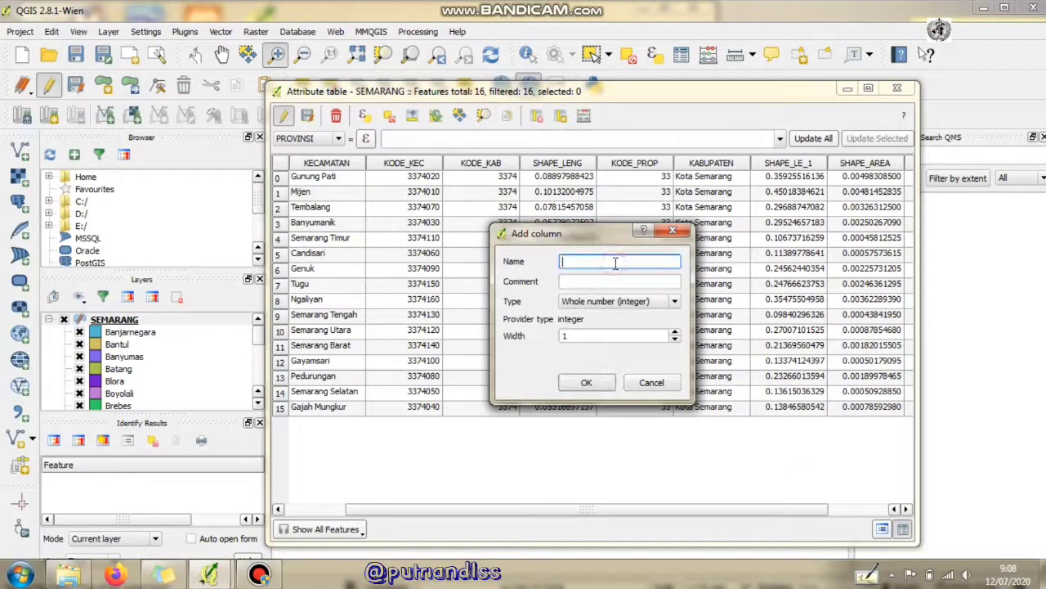
type("SEMBUH")
left_click(675, 333)
left_click(675, 334)
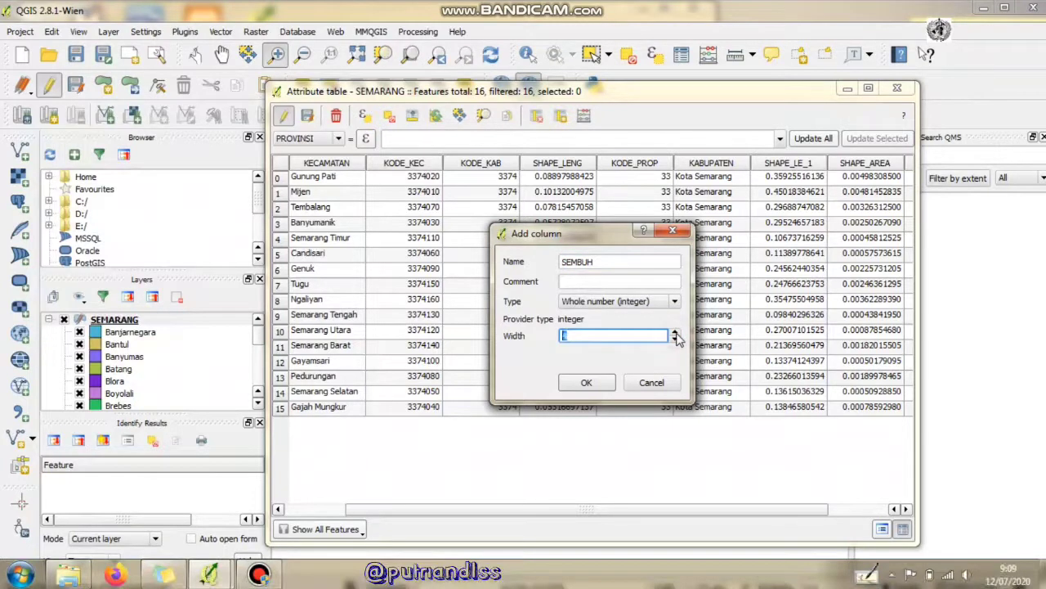
left_click(589, 382)
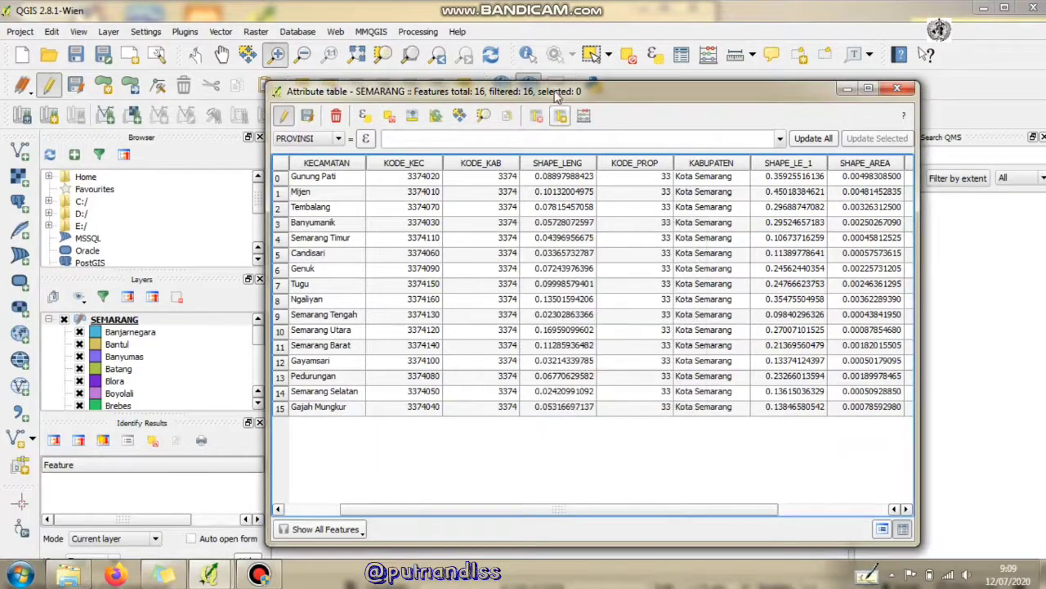
Step: Add a whole-number column named KEMATIAN with width 4 to the SEMARANG attribute table
left_click(560, 119)
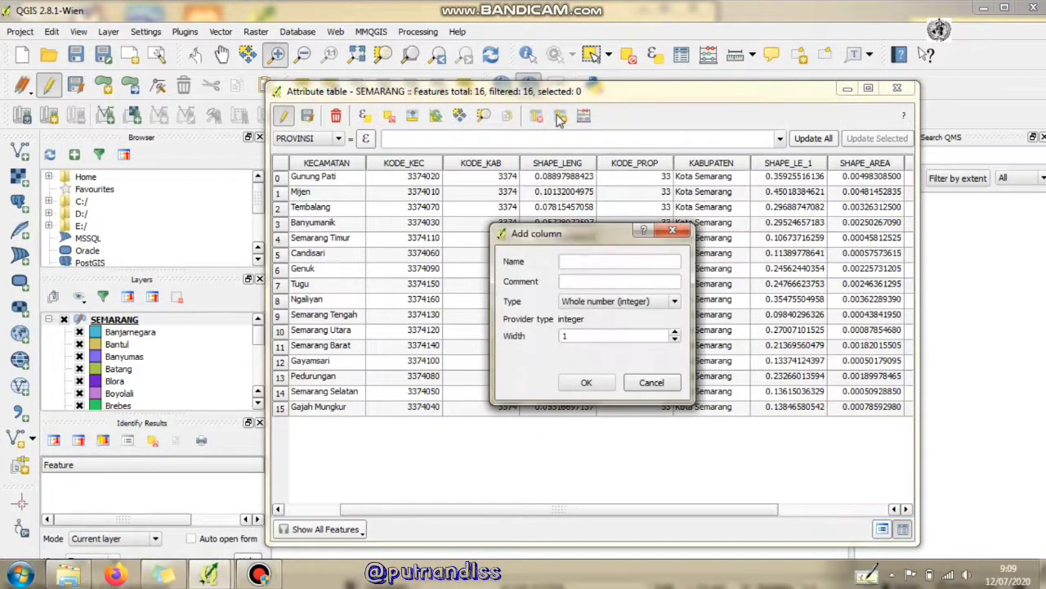
left_click(605, 264)
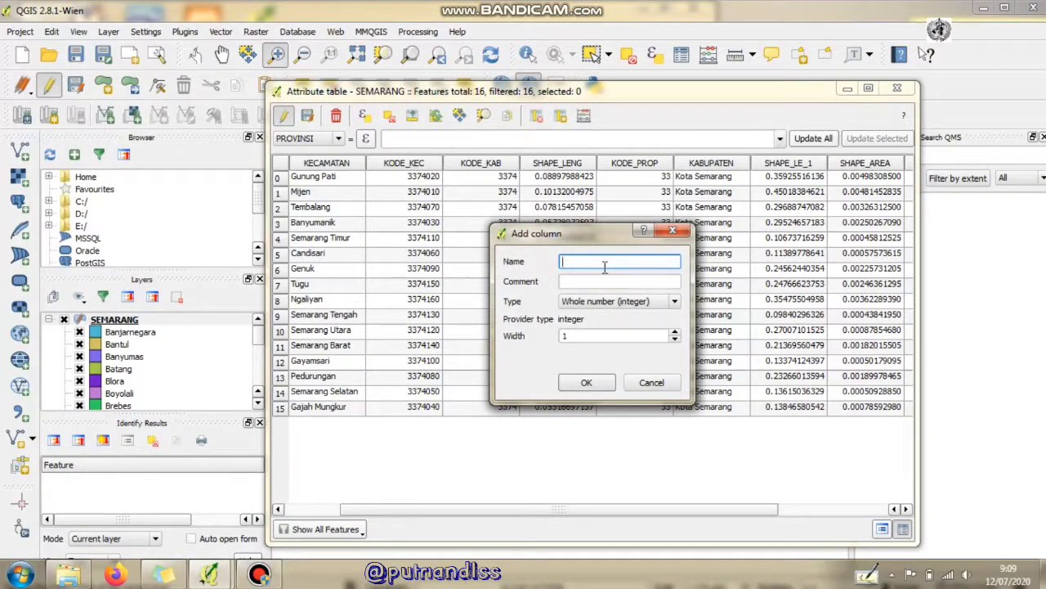
type("KEMATIAN")
left_click(675, 332)
left_click(675, 332)
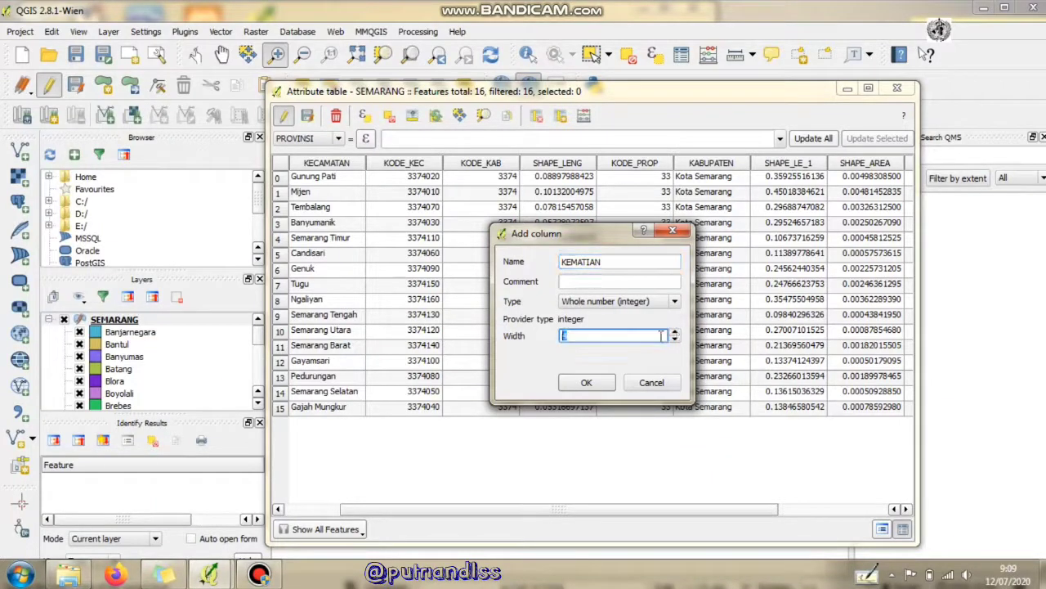
left_click(587, 382)
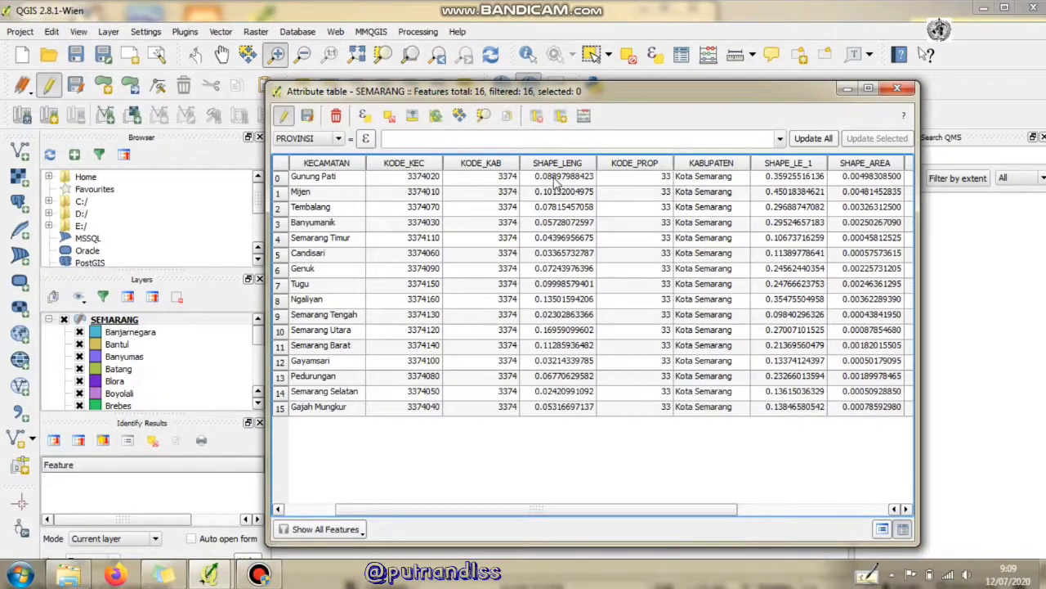
Step: Delete the KODE_KEC, KODE_KAB, SHAPE_LENG, KODE_PROP, SHAPE_LE_1 and SHAPE_AREA columns and save the layer edits
left_click(537, 115)
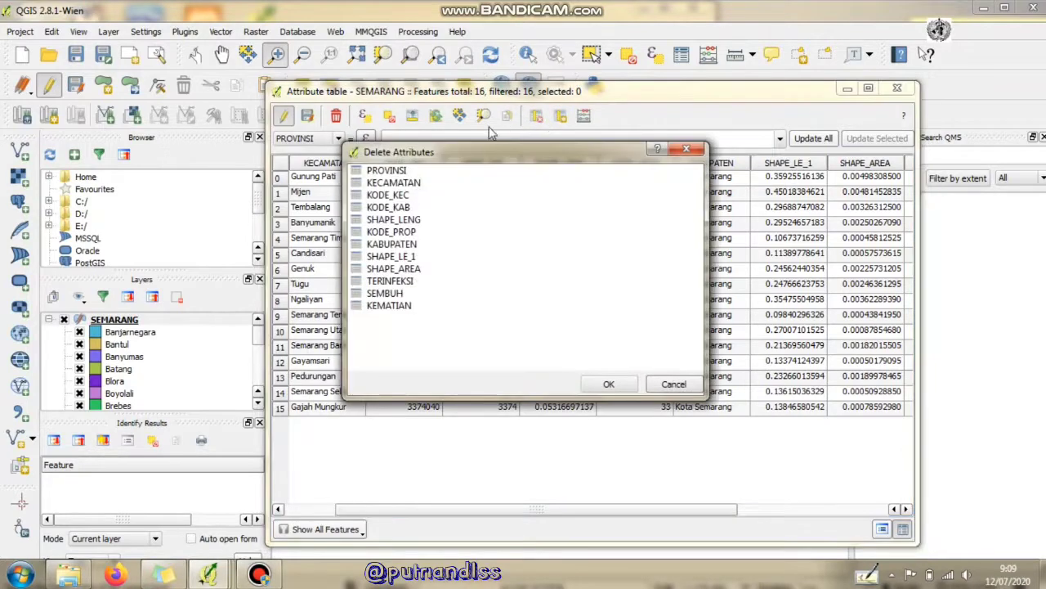
left_click(400, 196)
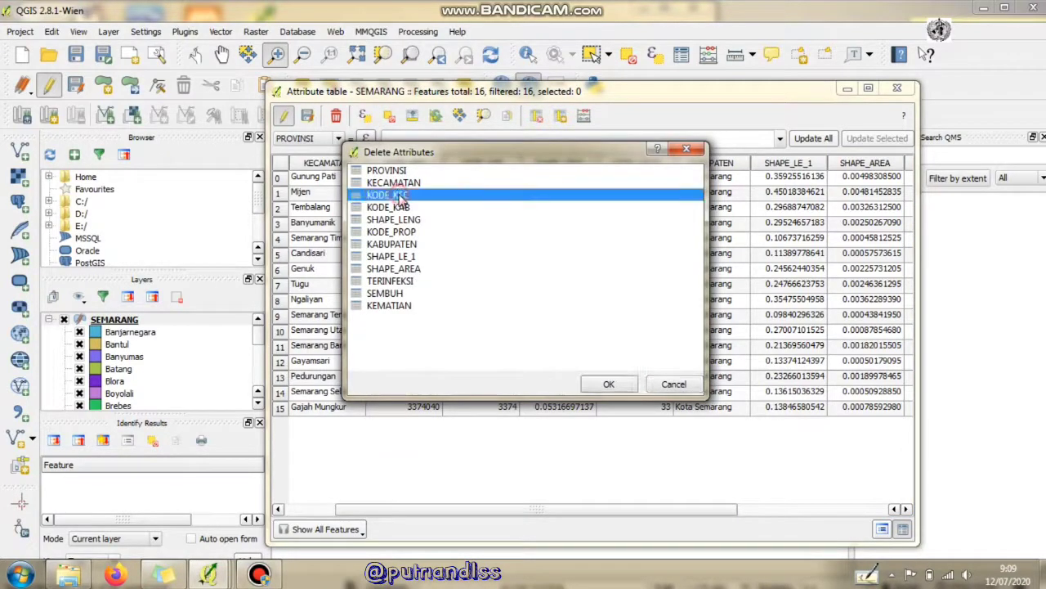
left_click(406, 207, "ctrl")
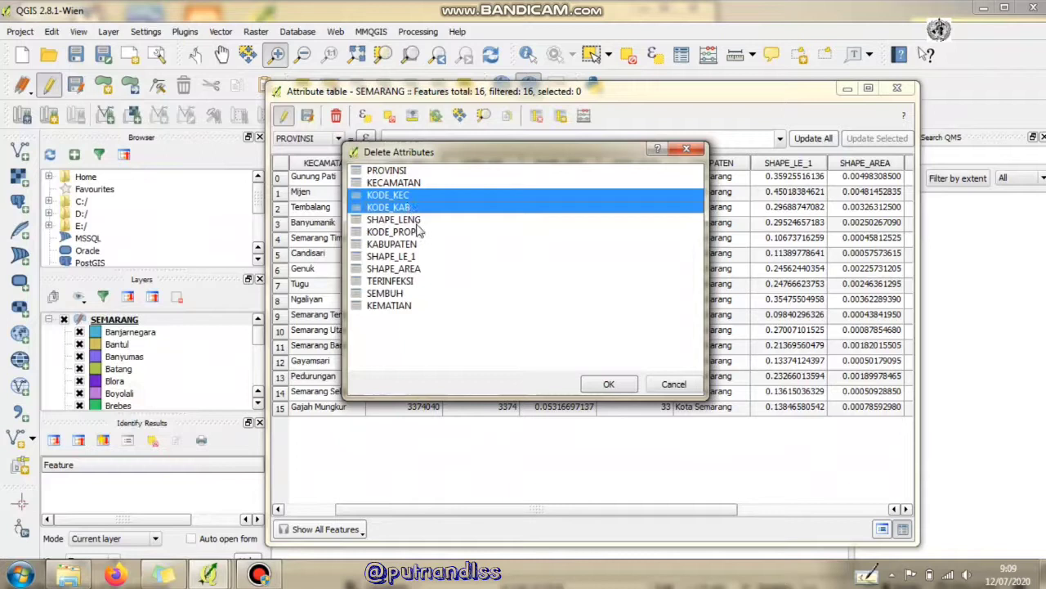
left_click(408, 220, "ctrl")
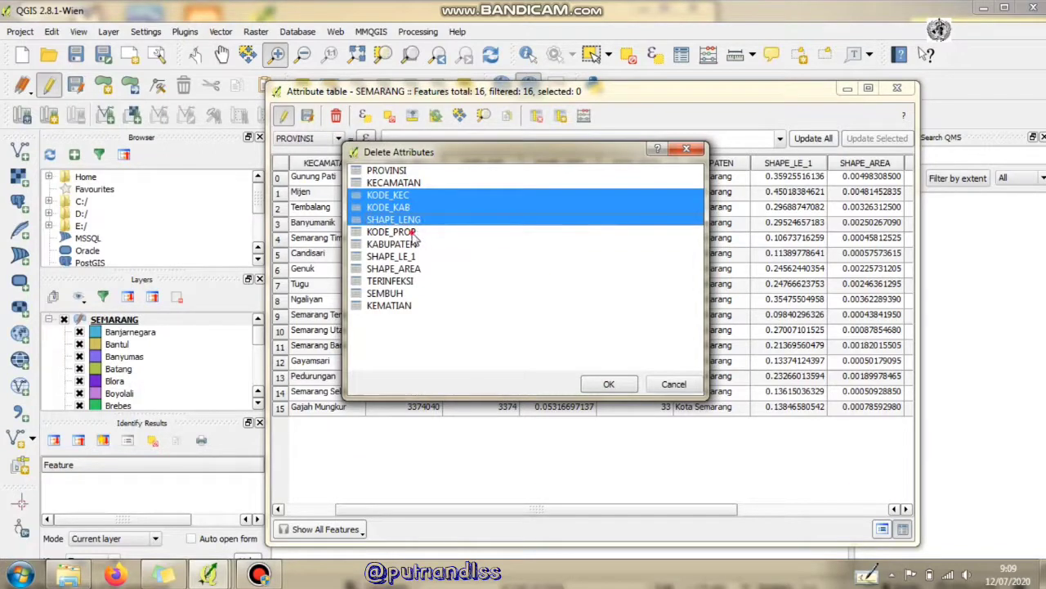
left_click(412, 233, "ctrl")
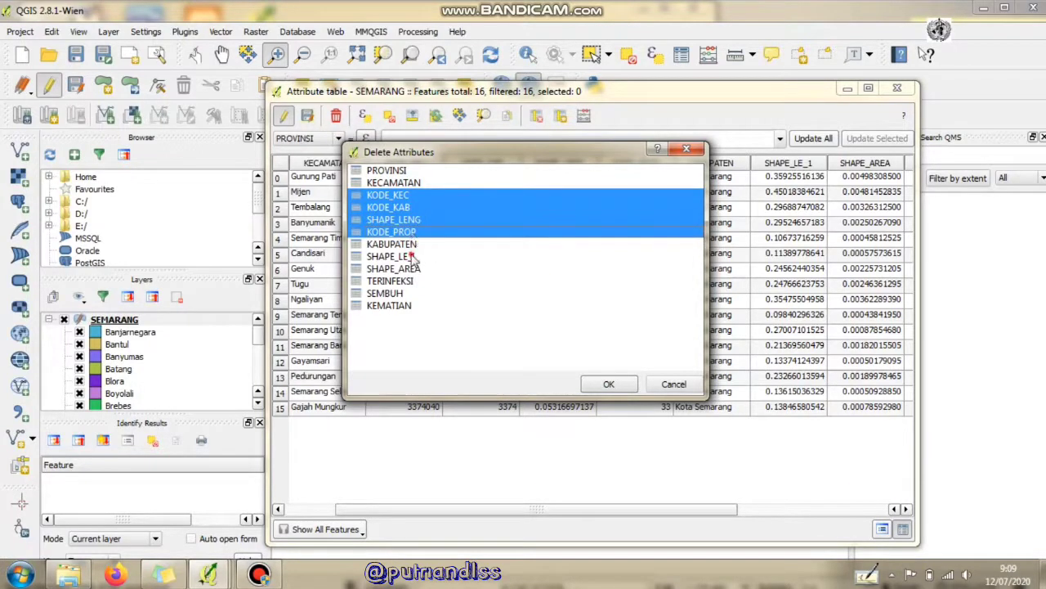
left_click(413, 257, "ctrl")
left_click(416, 269, "ctrl")
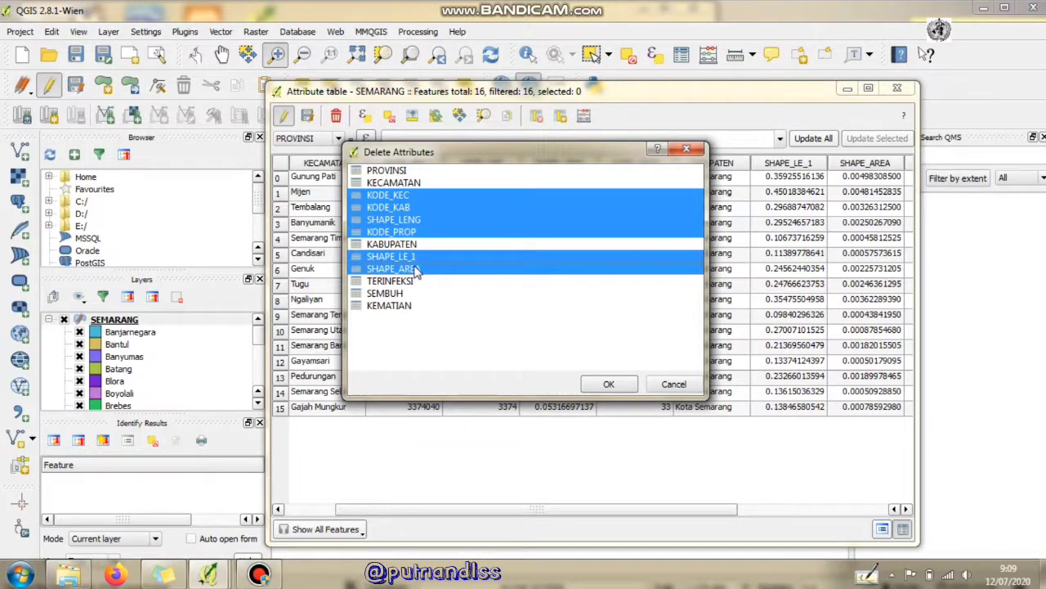
left_click(609, 385)
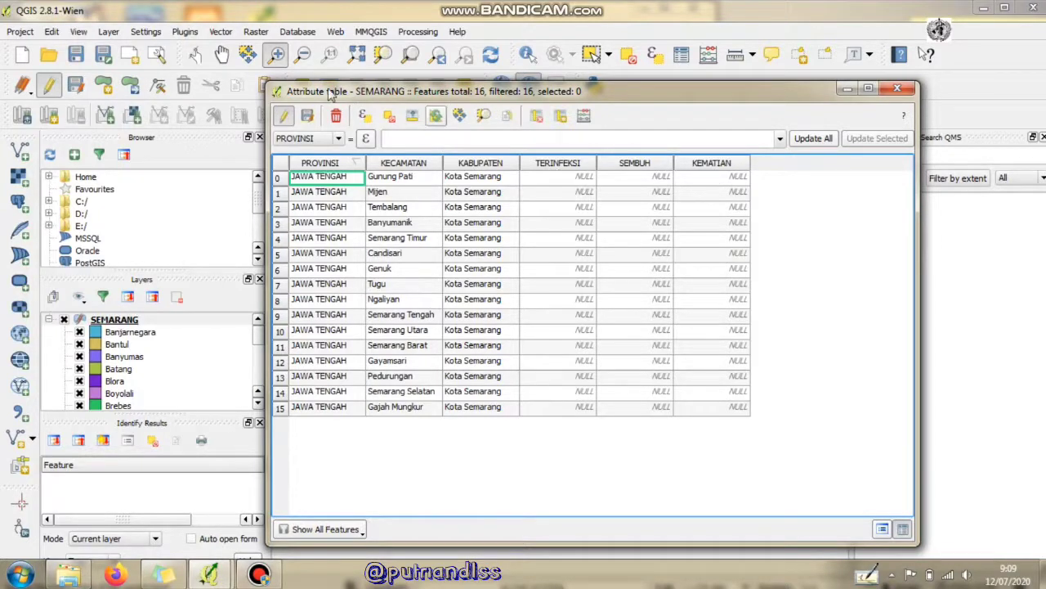
left_click(309, 117)
Step: Enter the TERINFEKSI values for Gunung Pati through Semarang Timur in row order: 12345, 2345, 34567, 8888 and 66543
left_click(578, 180)
type("1")
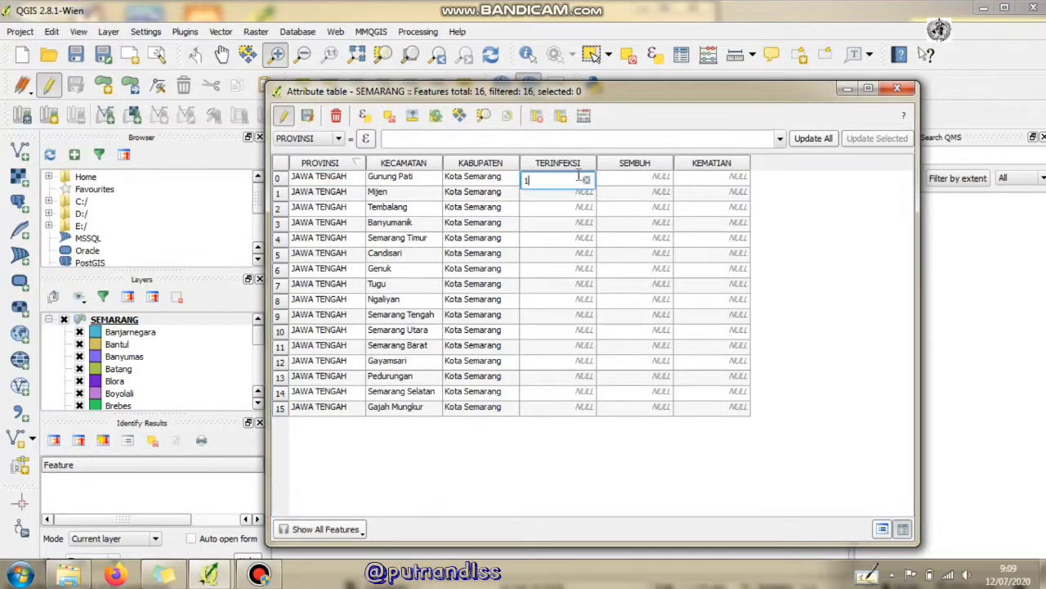
type("2345")
key("Down")
type("2345")
key("Down")
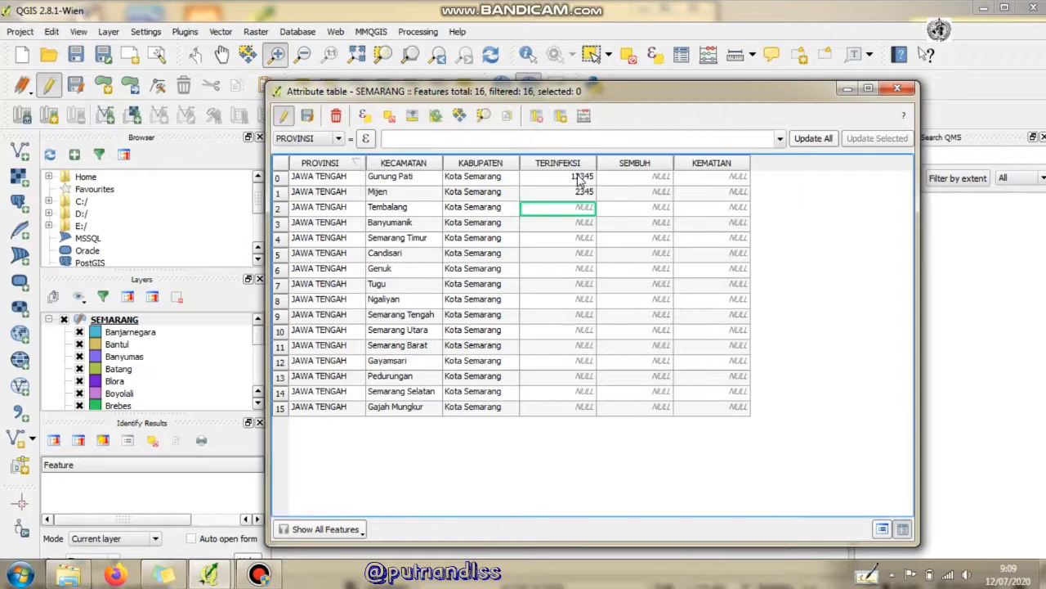
type("34567")
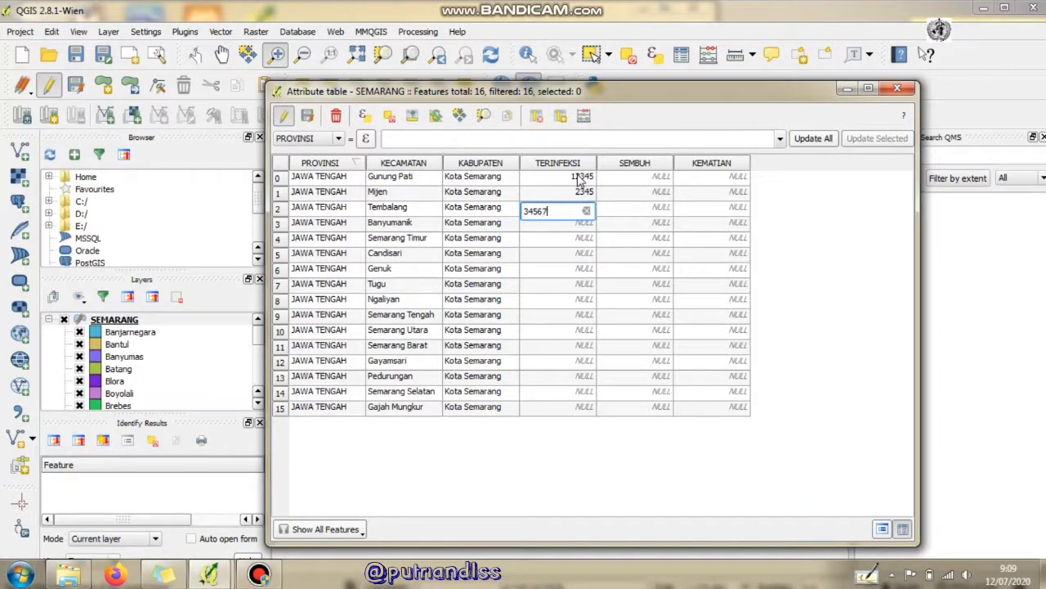
key("Down")
type("8888")
key("Down")
type("6654")
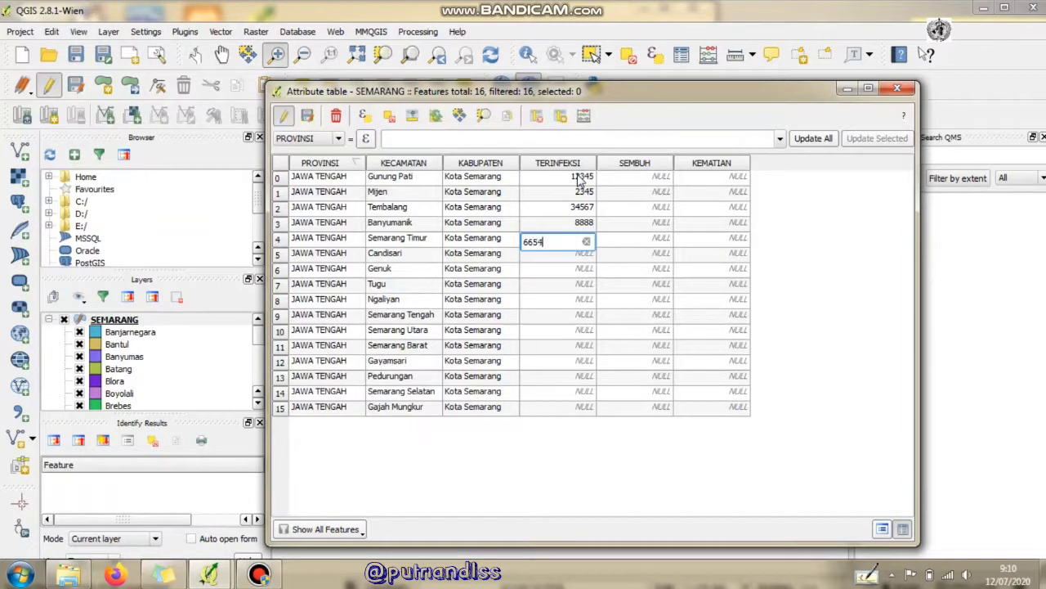
type("3")
key("Down")
Step: Enter the TERINFEKSI values for Candisari through Semarang Tengah in row order: 34567, 88644, 45556, 66554 and 56666
type("34567")
key("Down")
type("88644")
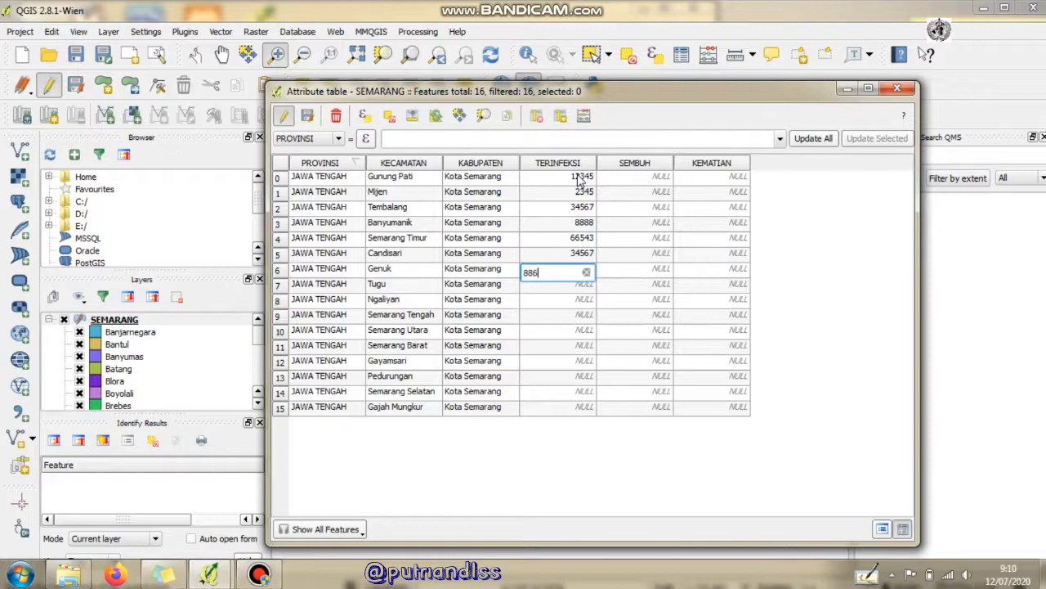
key("Down")
type("45556")
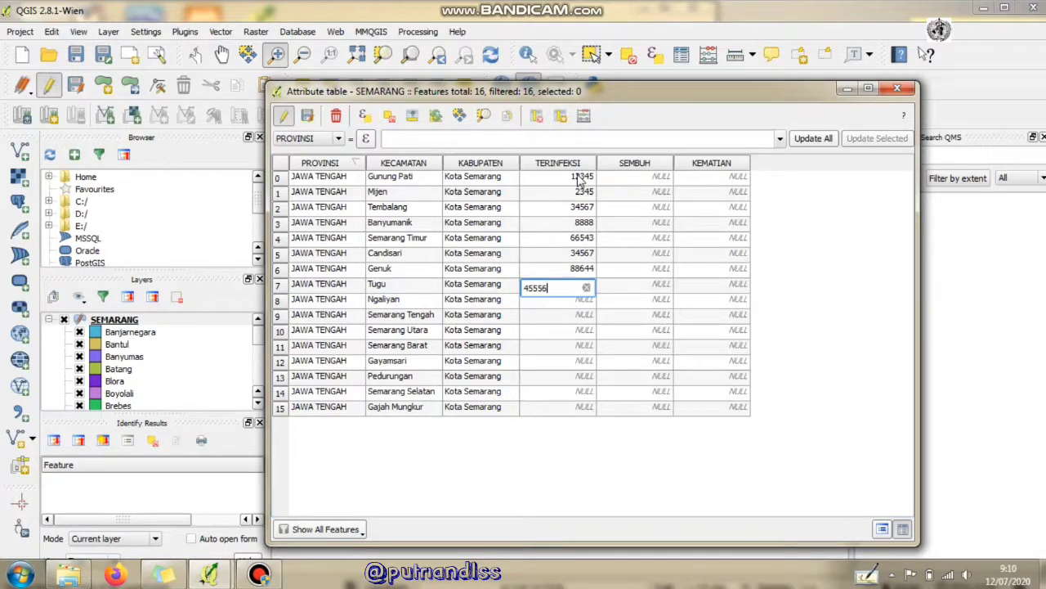
key("Down")
type("66554")
key("Down")
type("56666")
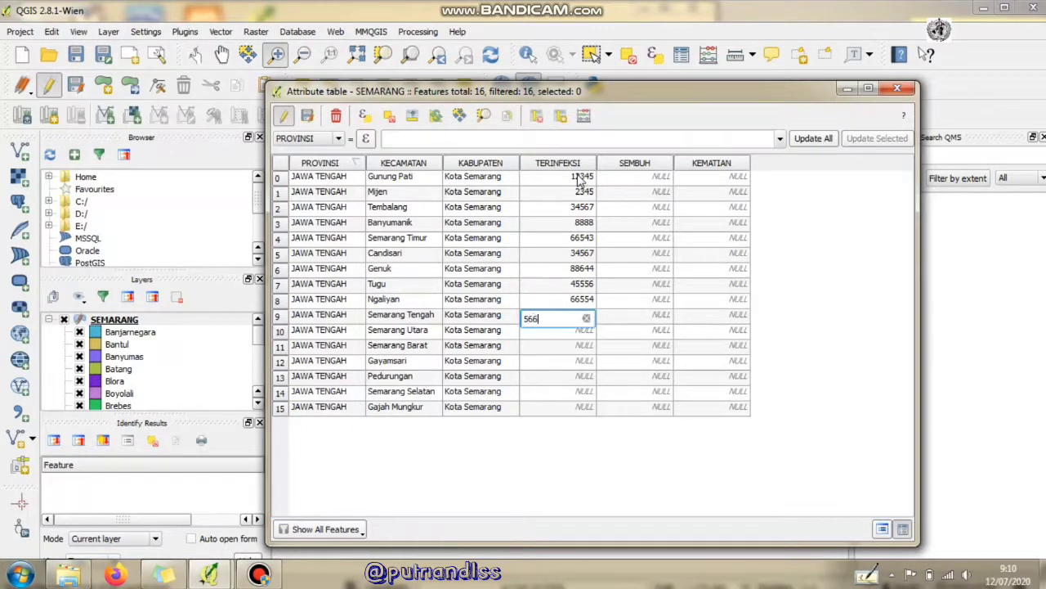
key("Down")
Step: Enter the TERINFEKSI values for Semarang Utara through Gajah Mungkur in row order: 44456, 55677, 66544, 45667, 89766 and 33434
type("44456")
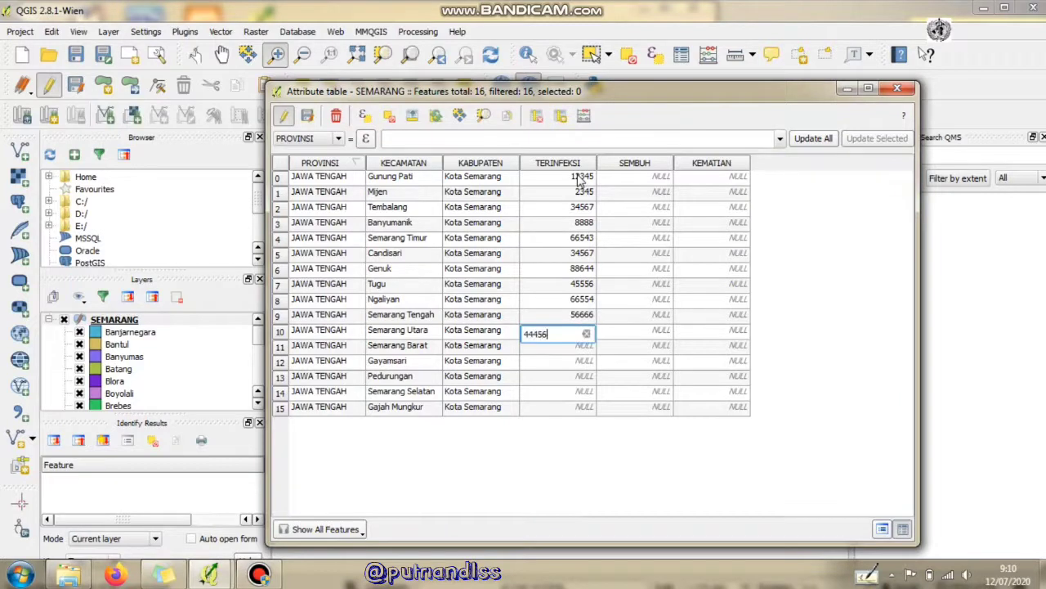
key("Down")
type("5567")
key("Down")
type("66")
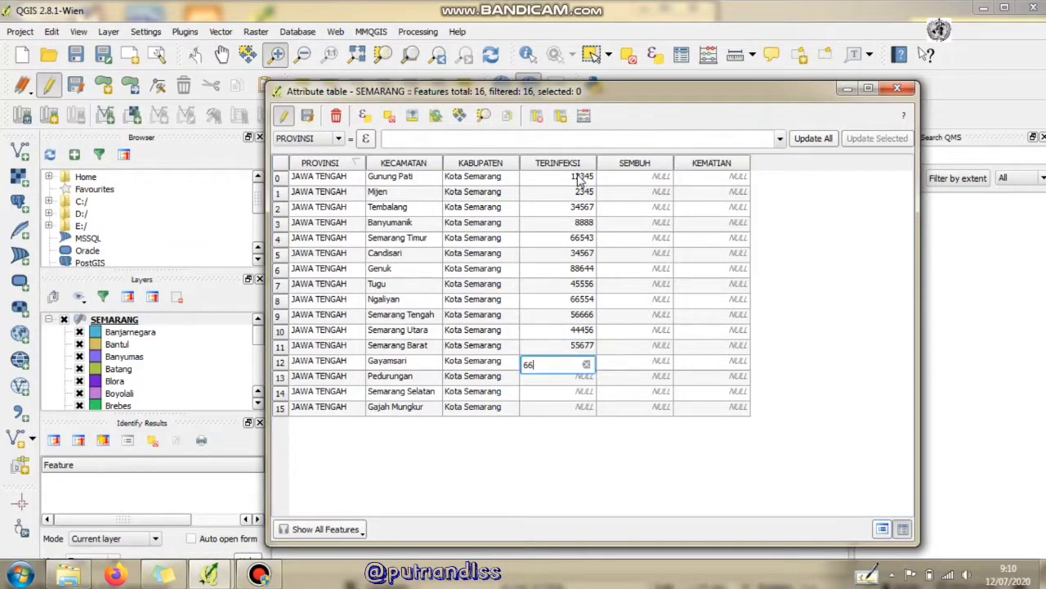
type("544")
key("Down")
type("45667")
key("Down")
type("89766")
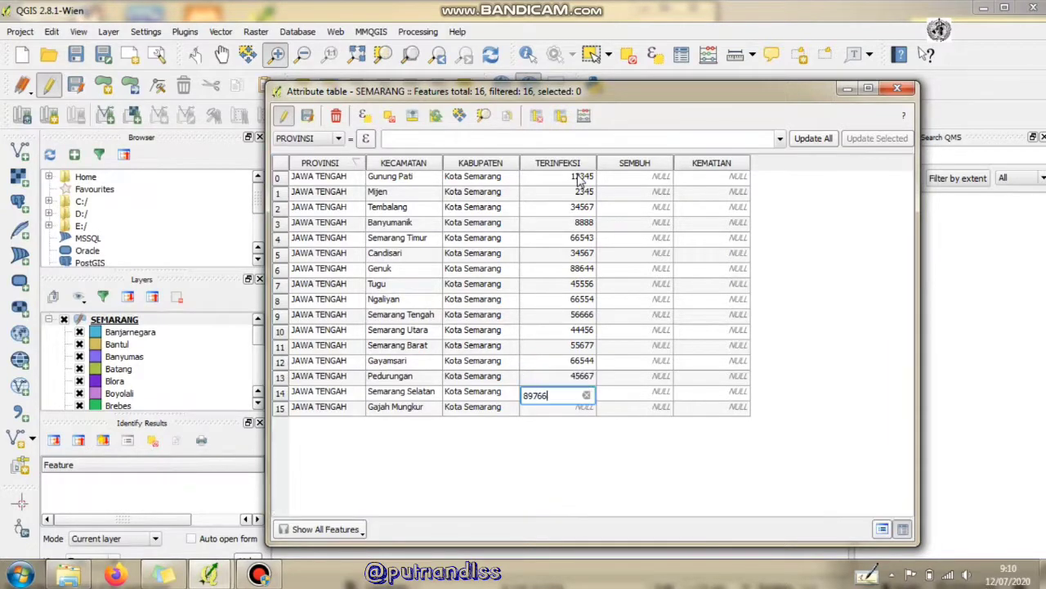
key("Down")
type("33434")
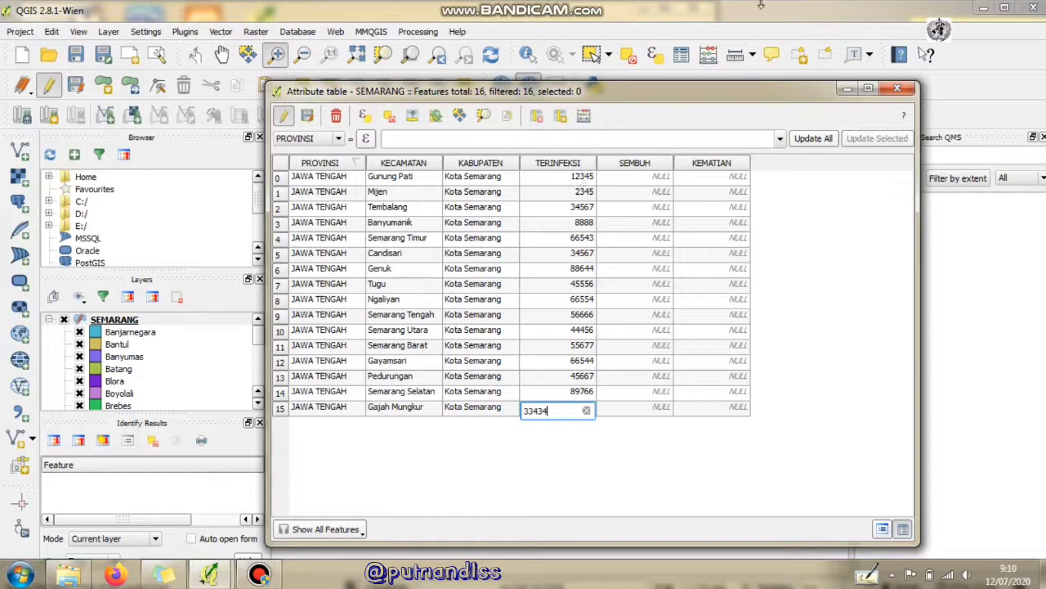
Step: Enter the SEMBUH values 432 for Gunung Pati, 33 for Mijen, 2345 for Tembalang and 222 for Banyumanik
left_click(629, 180)
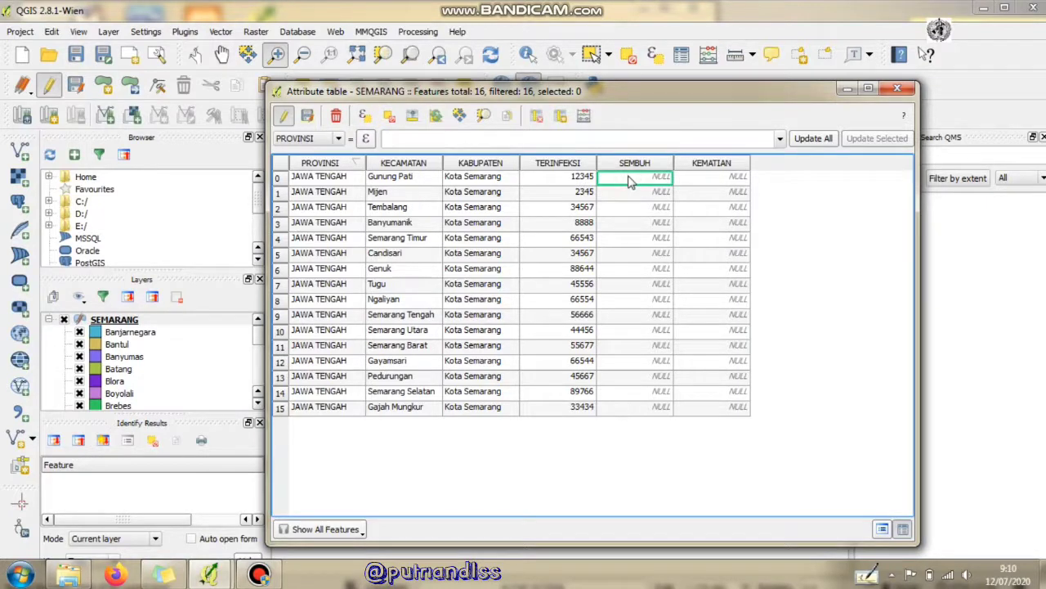
type("432")
key("Down")
type("3211")
key("Down")
left_click(645, 197)
type("33")
key("Down")
type("2")
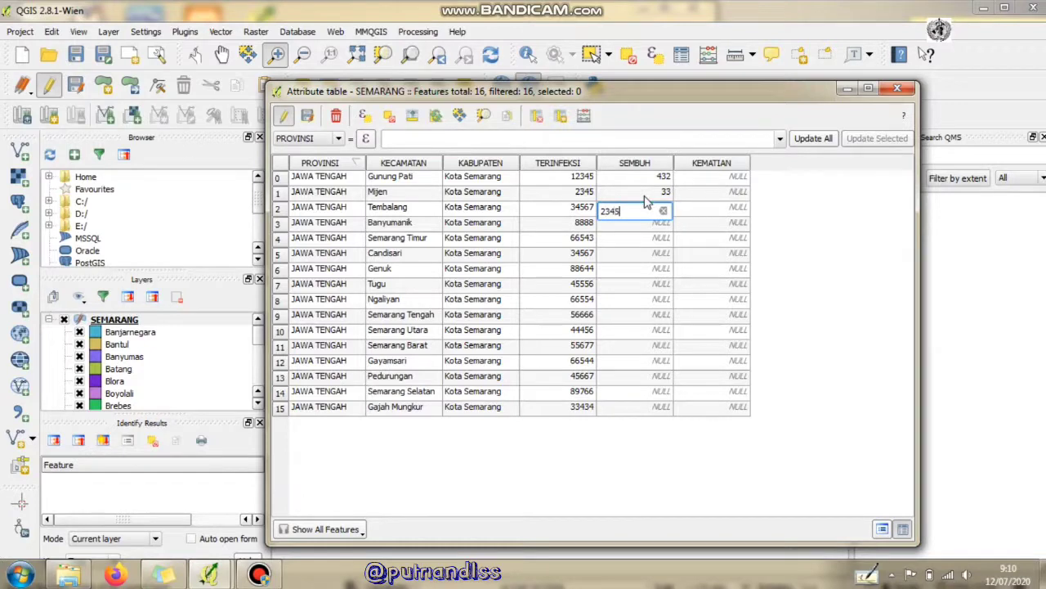
type("345")
key("Down")
type("222")
key("Down")
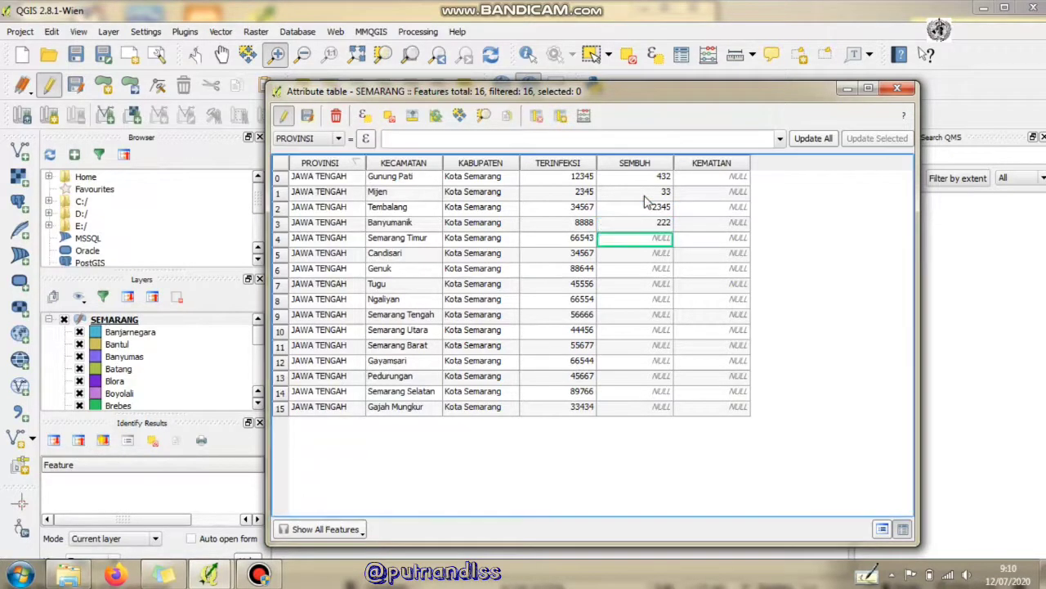
Step: Enter the SEMBUH values 21 for Semarang Timur, 232 for Candisari, 1123 for Genuk and 111 for Tugu
type("21")
key("Down")
type("232")
key("Down")
type("112")
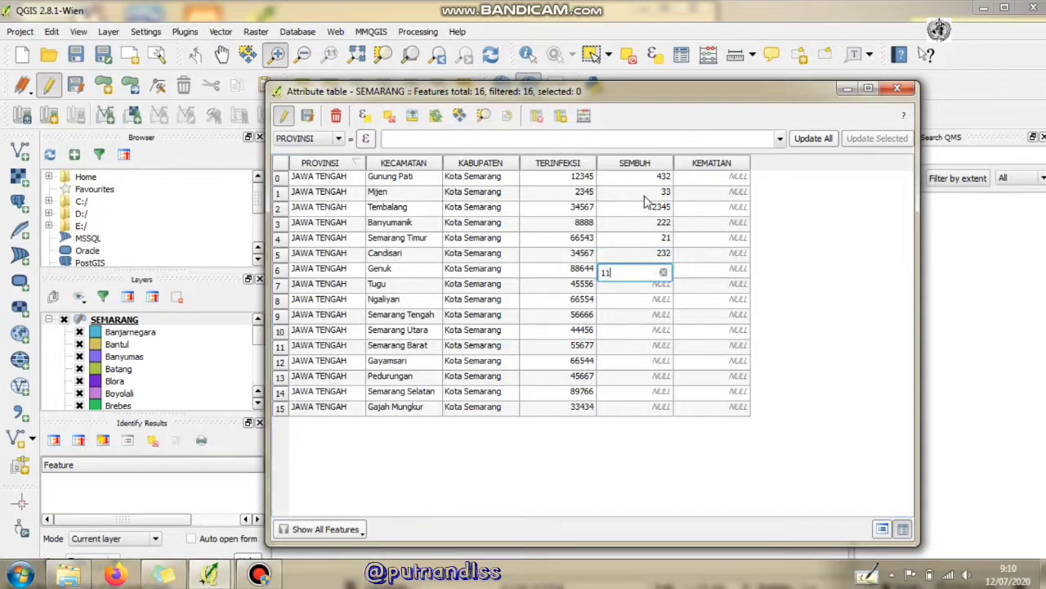
key("Down")
type("1")
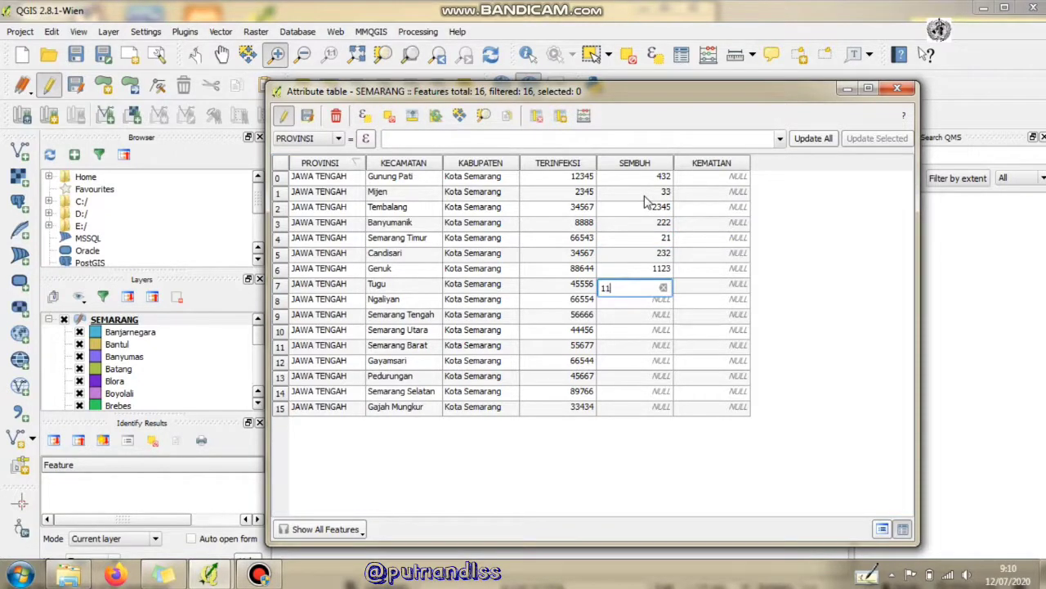
key("Down")
Step: Enter the SEMBUH values 2345 for Ngaliyan, 643 for Semarang Tengah, 567 for Semarang Utara and 987 for Semarang Barat
type("2345")
key("Down")
type("643")
key("Down")
type("567")
key("Down")
type("9")
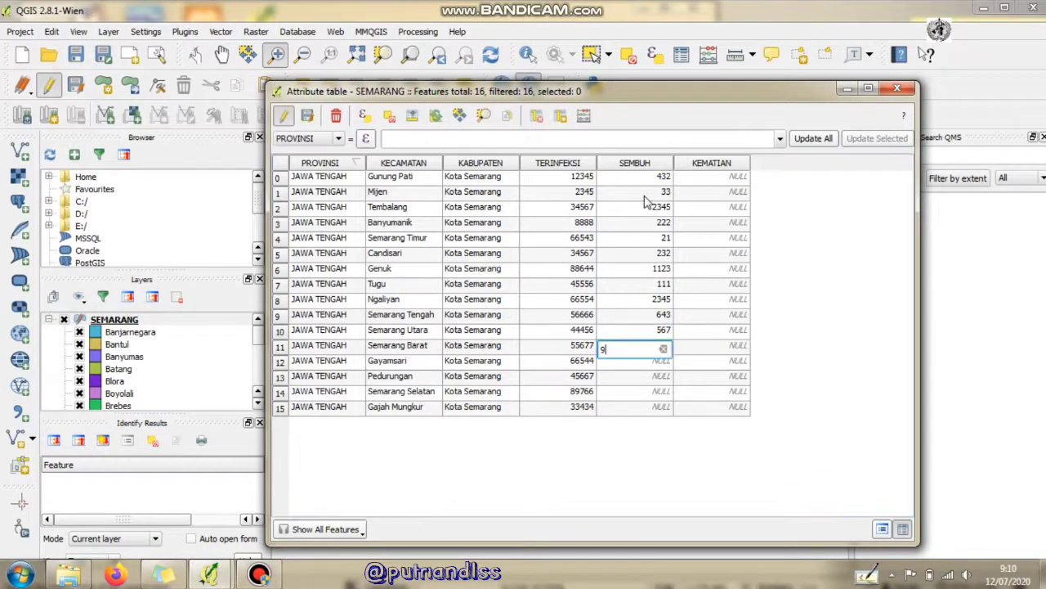
key("Down")
Step: Enter the SEMBUH values 567 for Gayamsari, 1967 for Pedurungan, 789 for Semarang Selatan and 578 for Gajah Mungkur
type("567")
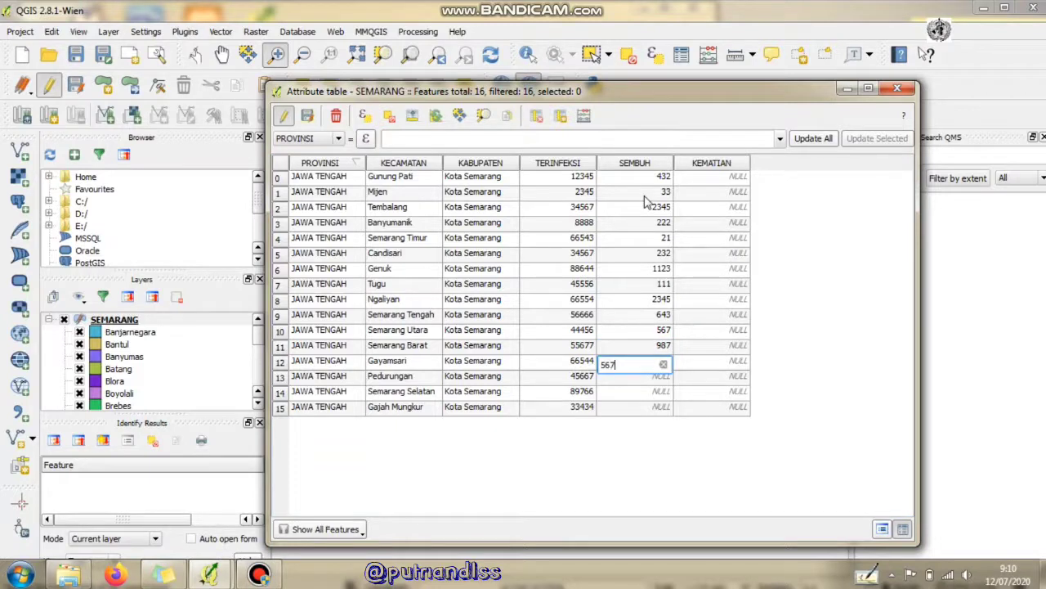
key("Down")
type("1")
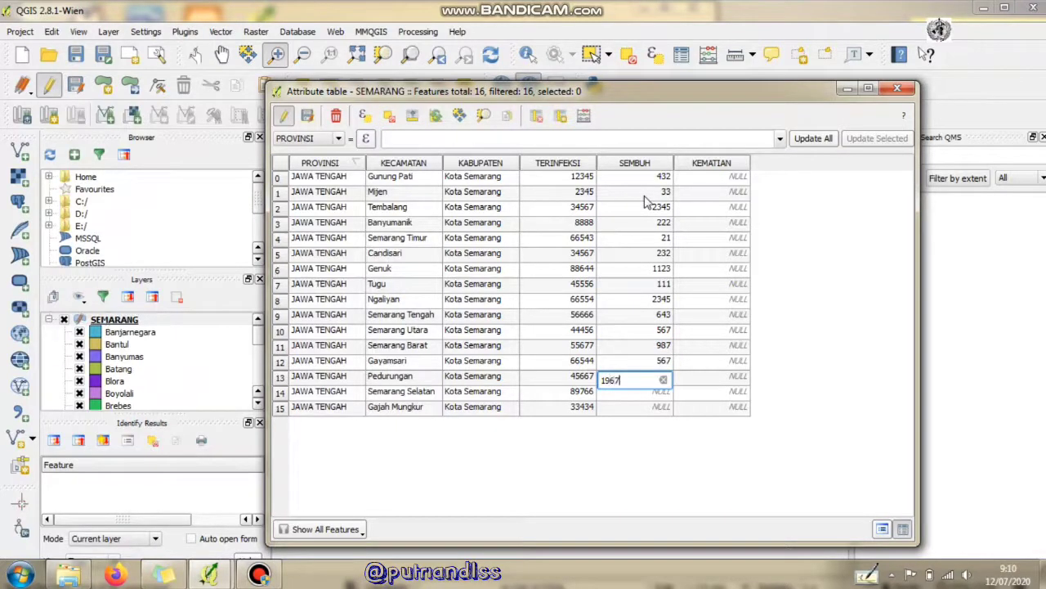
type("967")
key("Down")
type("789")
key("Down")
type("5")
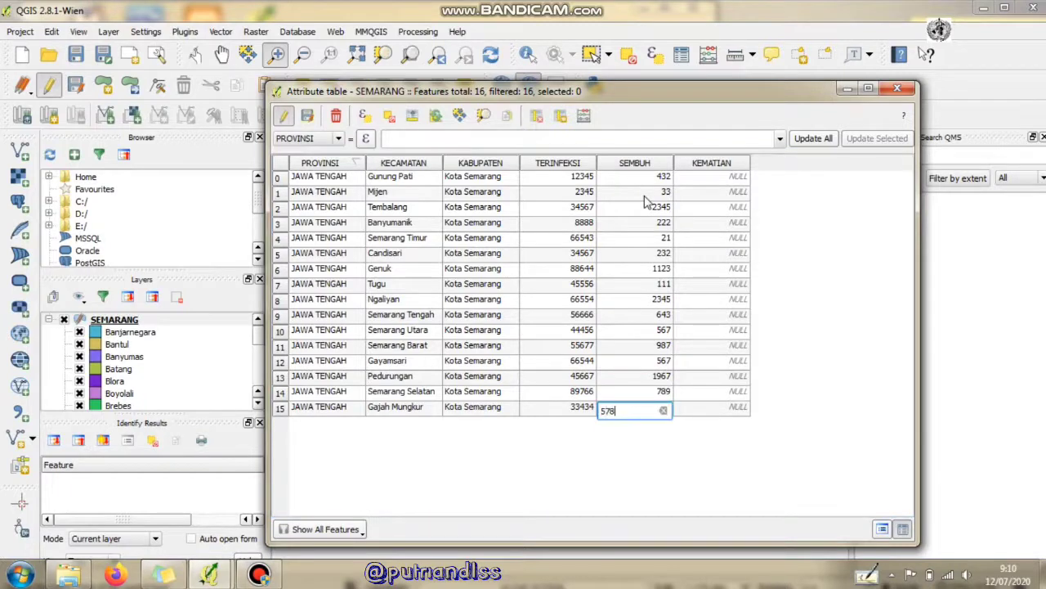
type("78")
Step: Enter the KEMATIAN values 34 for Gunung Pati, 3 for Mijen, 34 for Tembalang and 22 for Banyumanik
left_click(711, 180)
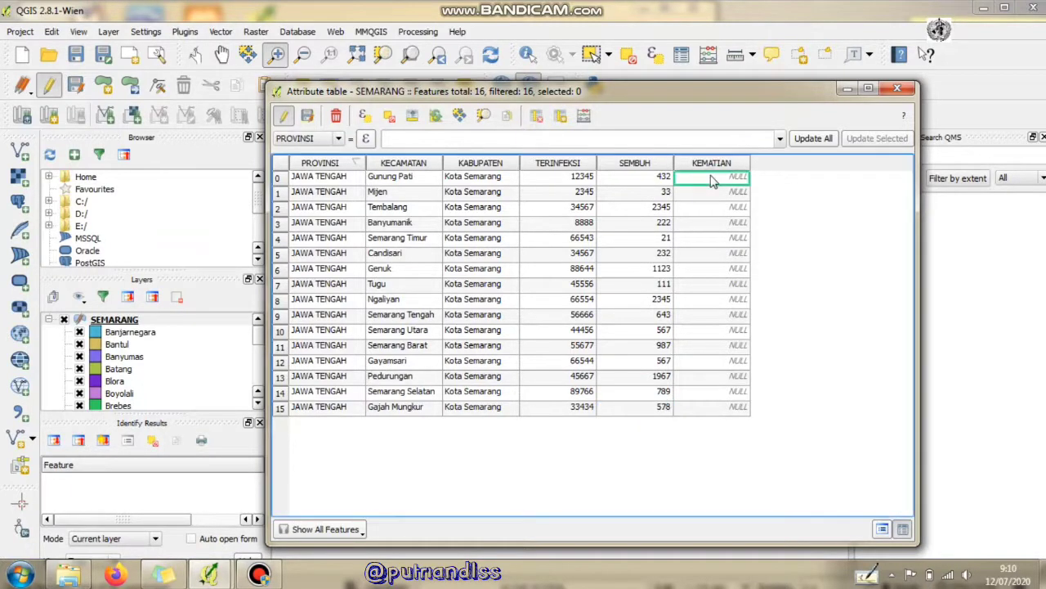
type("34")
key("Down")
type("3")
key("Down")
type("34")
key("Down")
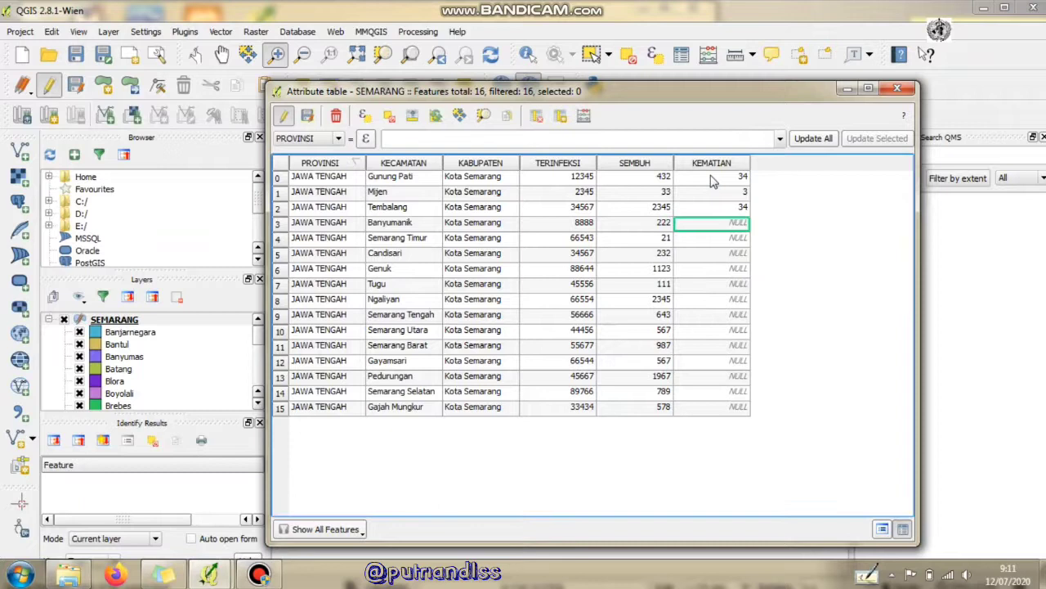
type("22")
key("Down")
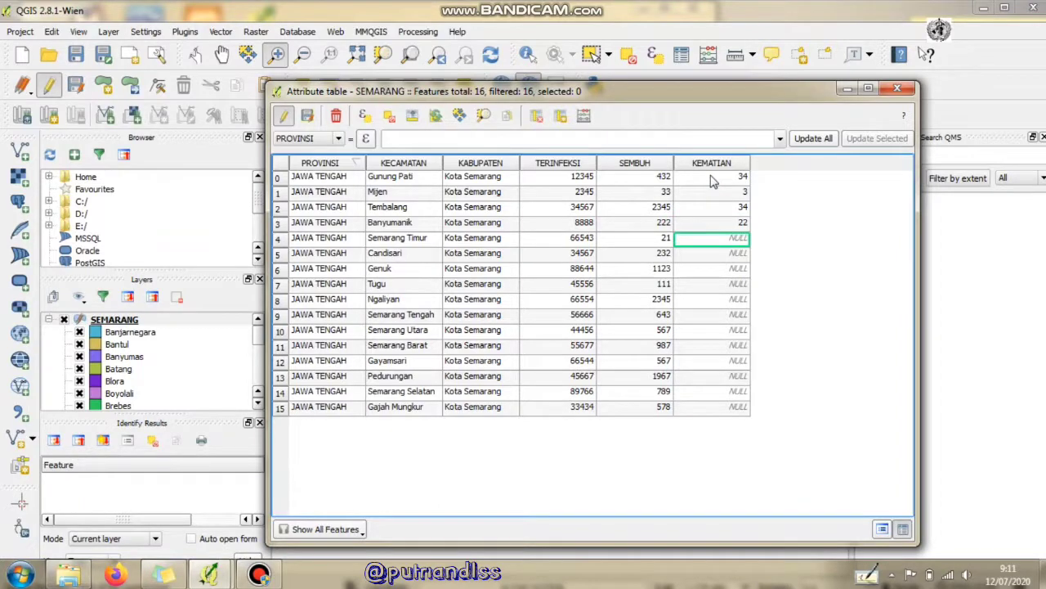
Step: Enter the KEMATIAN values 54 for Semarang Timur, 234 for Candisari and 2356 for Genuk
type("1")
key("BackSpace")
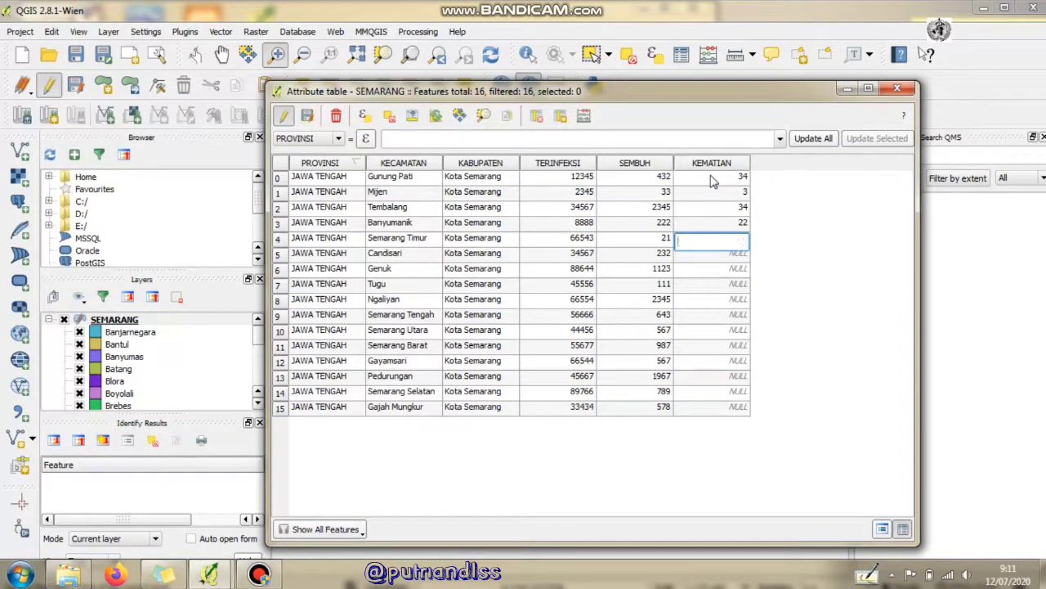
type("54")
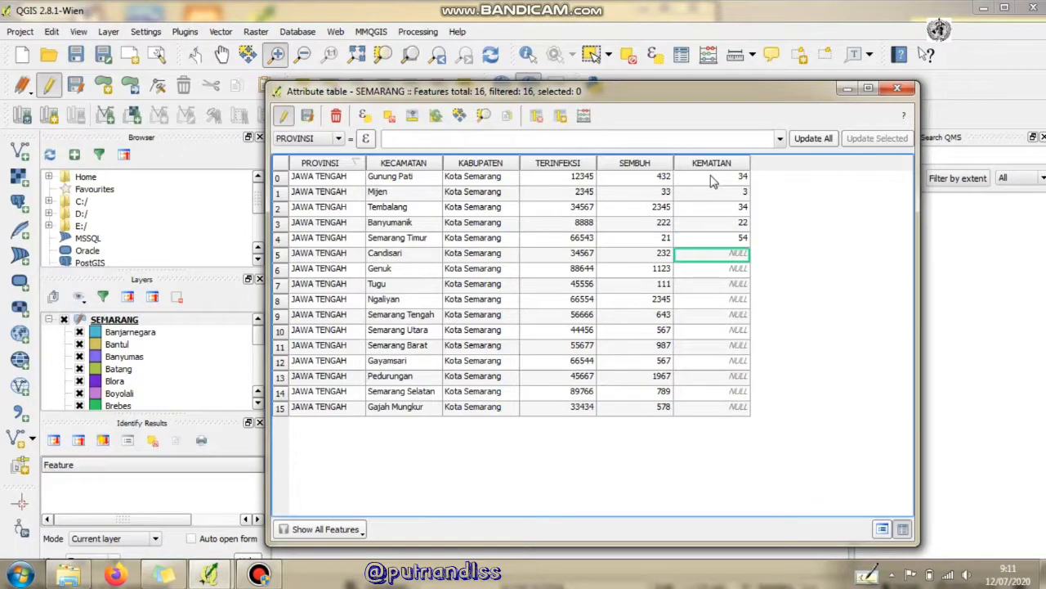
type("234")
key("Down")
type("2356")
key("Down")
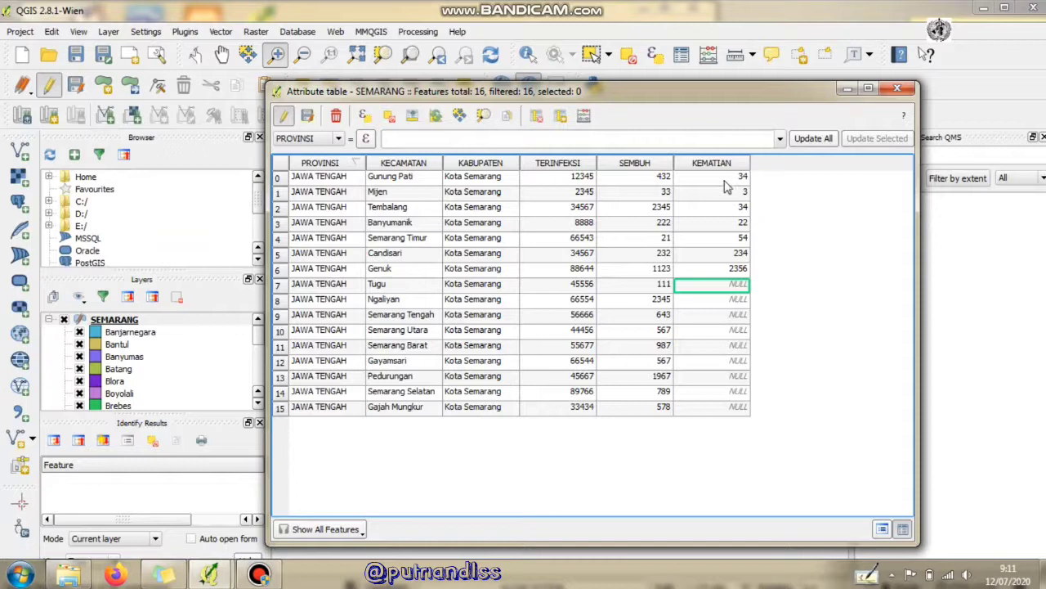
Step: Set the KEMATIAN value of Semarang Timur to 9
left_click(724, 179)
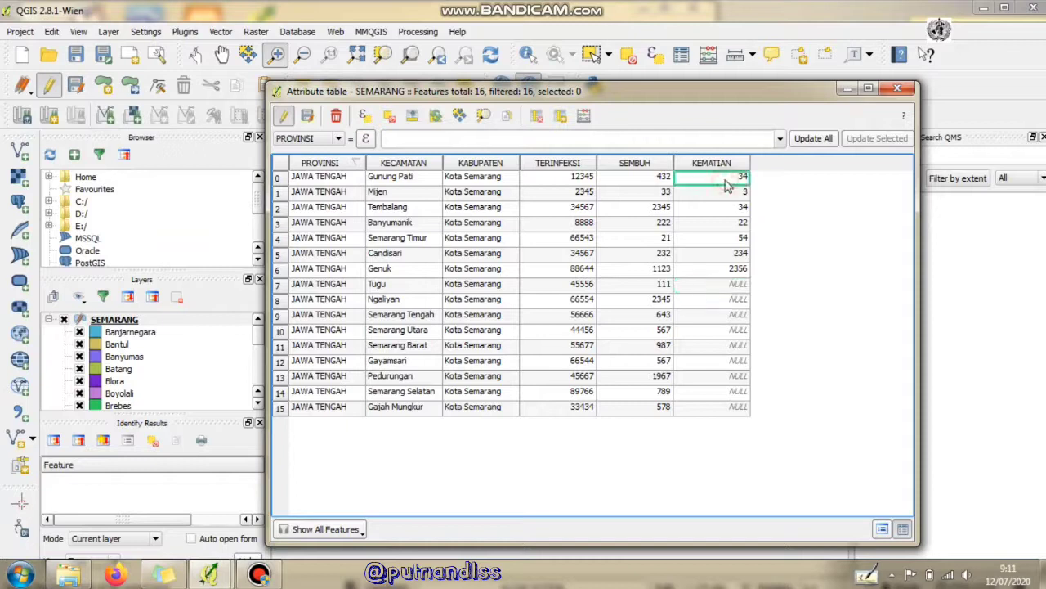
left_click(736, 255)
left_click(741, 239)
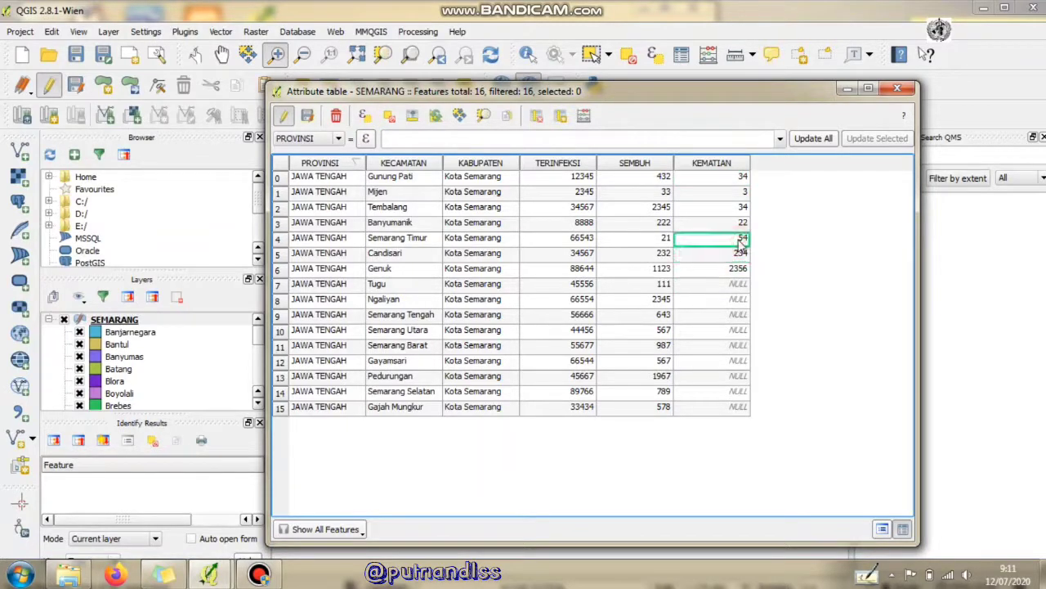
type("23")
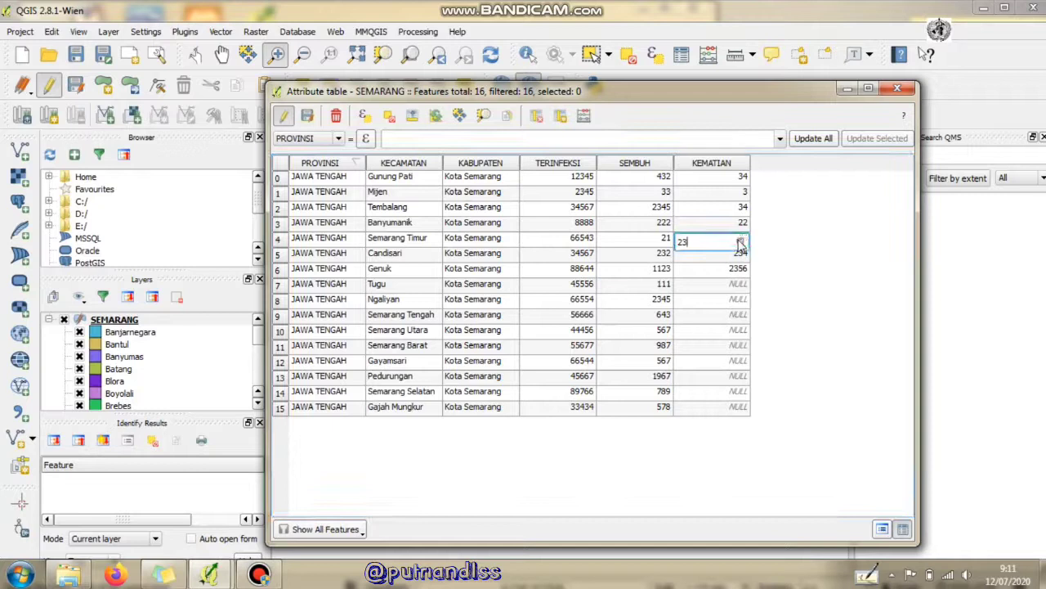
type("9")
key("BackSpace")
key("BackSpace")
key("BackSpace")
type("9")
key("Return")
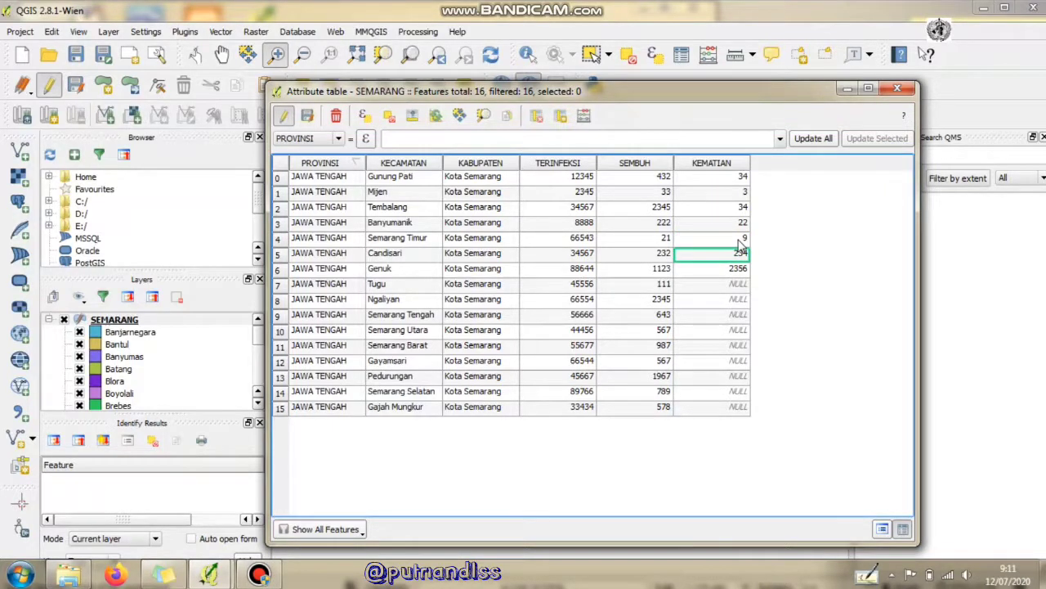
Step: Set the KEMATIAN values to 88 for Candisari, 33 for Genuk and 456 for Tugu
type("88")
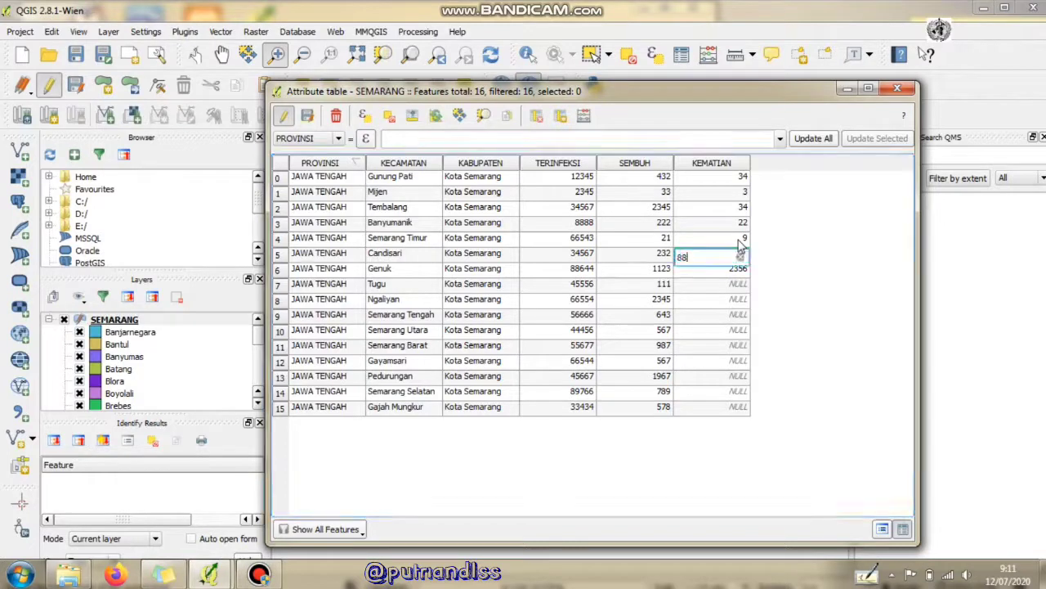
key("Return")
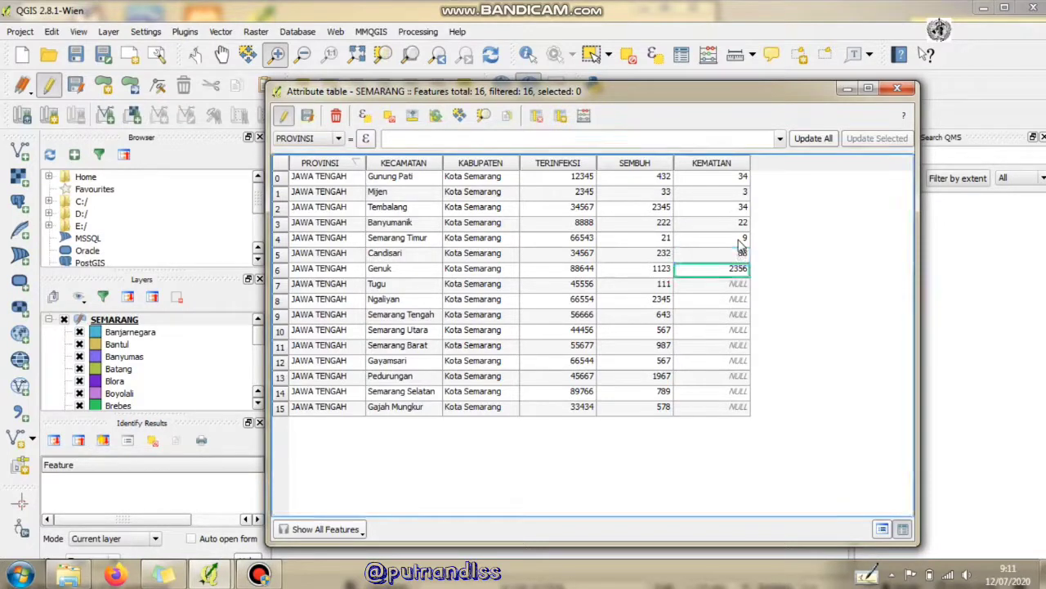
type("33")
key("Return")
type("456")
key("Return")
Step: Enter the KEMATIAN values 33 for Ngaliyan, 456 for Semarang Tengah, 33 for Semarang Utara and 22 for Semarang Barat
left_click(739, 283)
key("Down")
type("3")
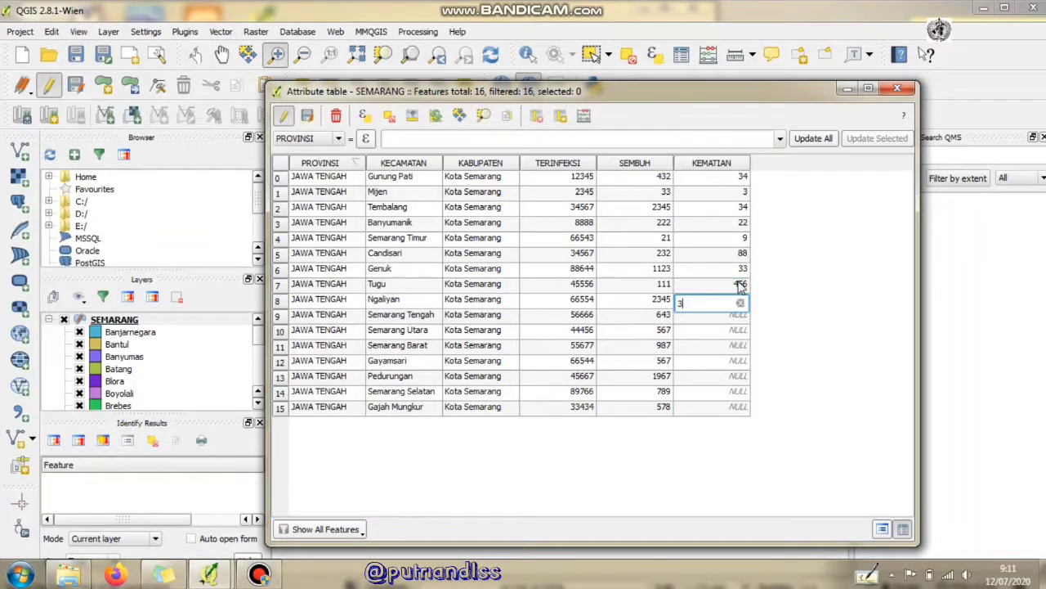
key("Down")
type("456")
key("Down")
type("33")
key("Down")
type("22")
key("Down")
Step: Enter the KEMATIAN values 87 for Gayamsari, 67 for Pedurungan, 55 for Semarang Selatan and 77 for Gajah Mungkur
type("87")
key("Down")
type("67")
key("Down")
type("55")
key("Down")
type("7")
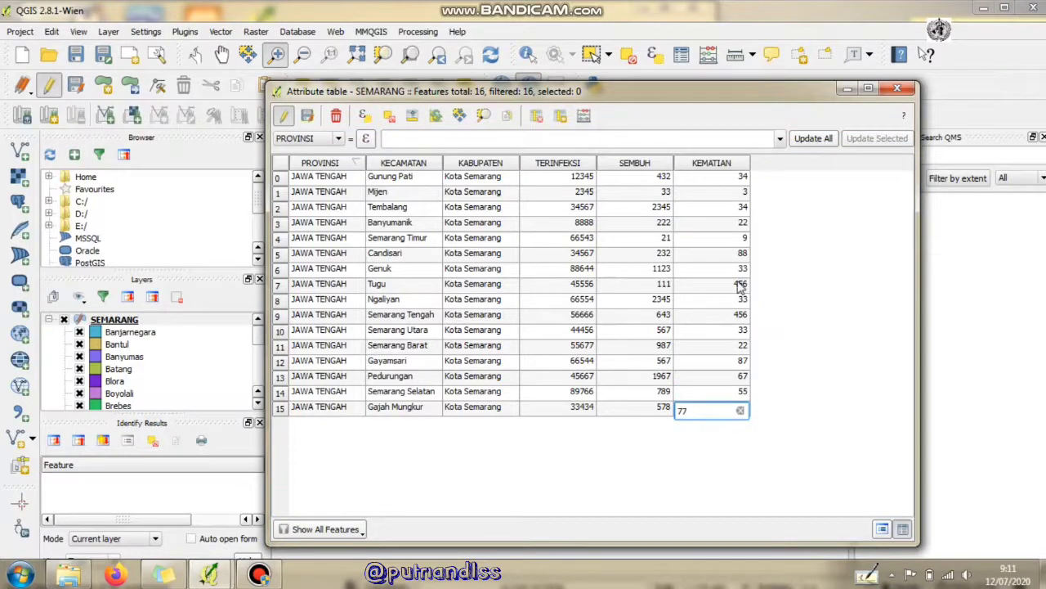
Step: Save the edits to the SEMARANG attribute table and turn off its editing mode
left_click(308, 116)
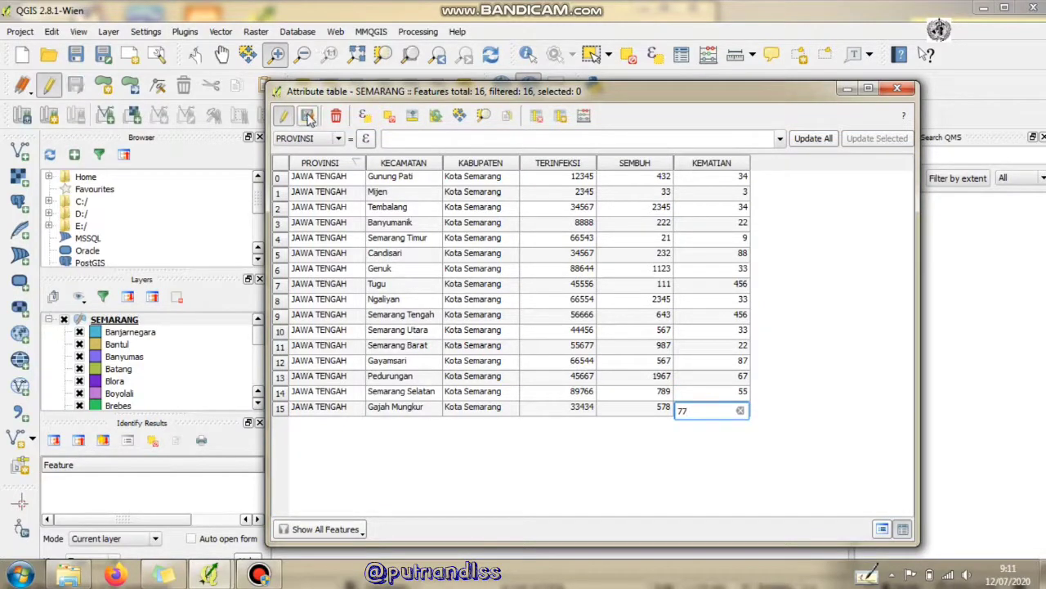
left_click(285, 116)
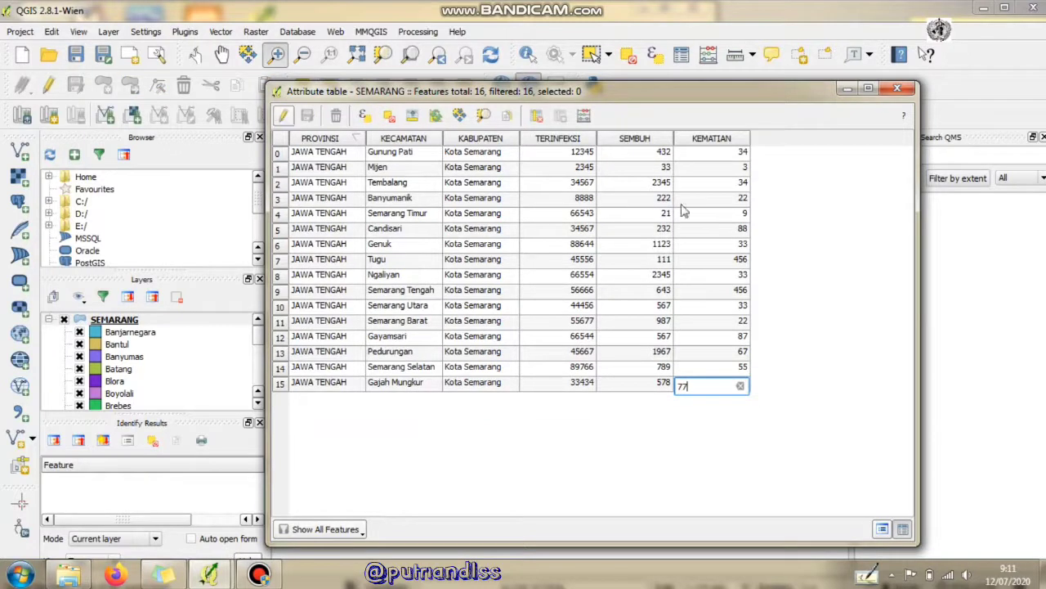
left_click(273, 576)
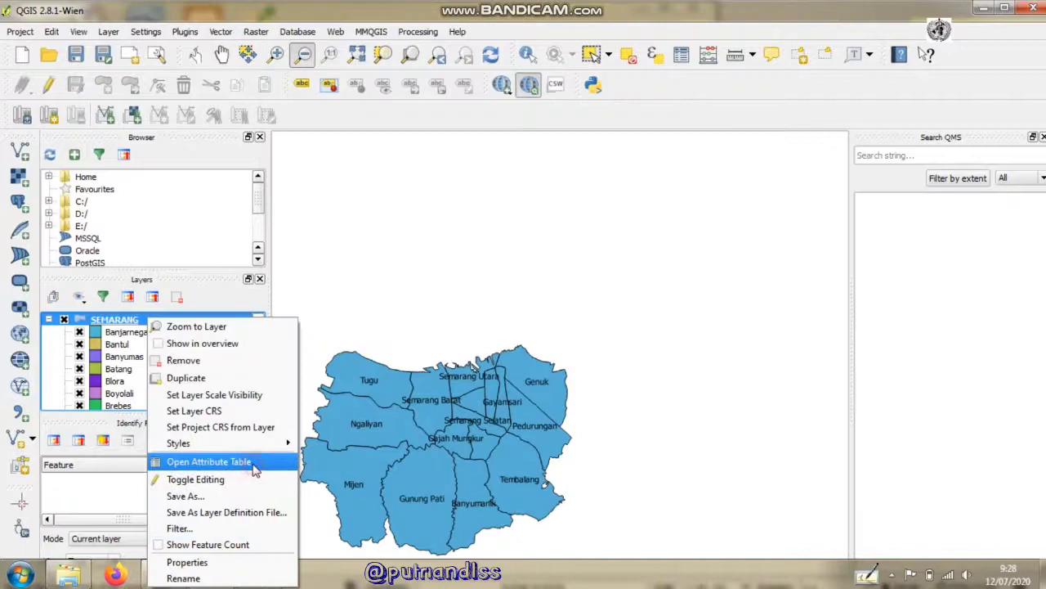
Step: Reopen the SEMARANG attribute table for editing and enter 44 as the KEMATIAN value of Gajah Mungkur
left_click(252, 465)
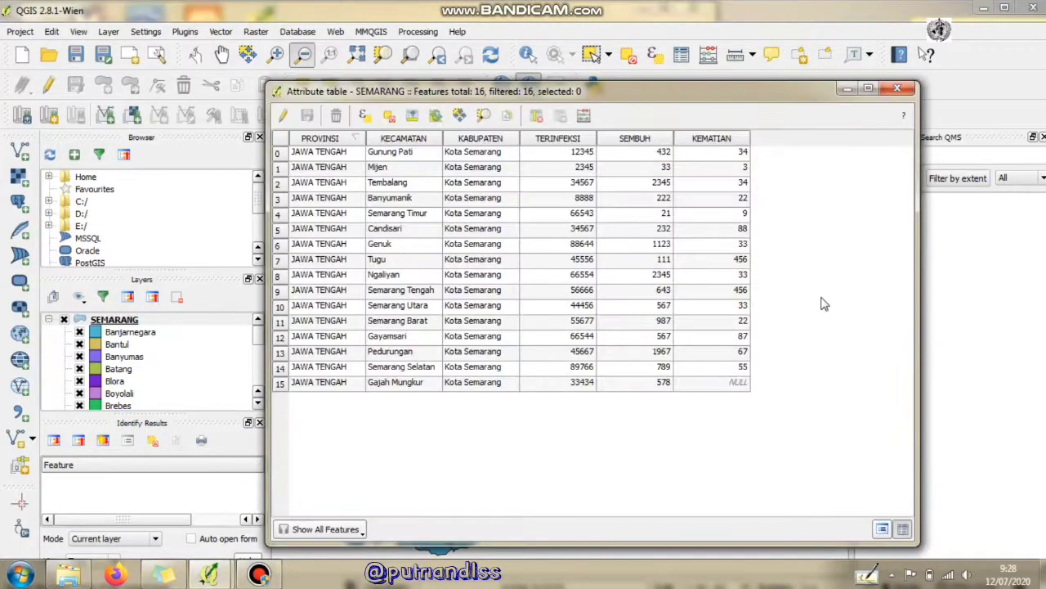
left_click(283, 115)
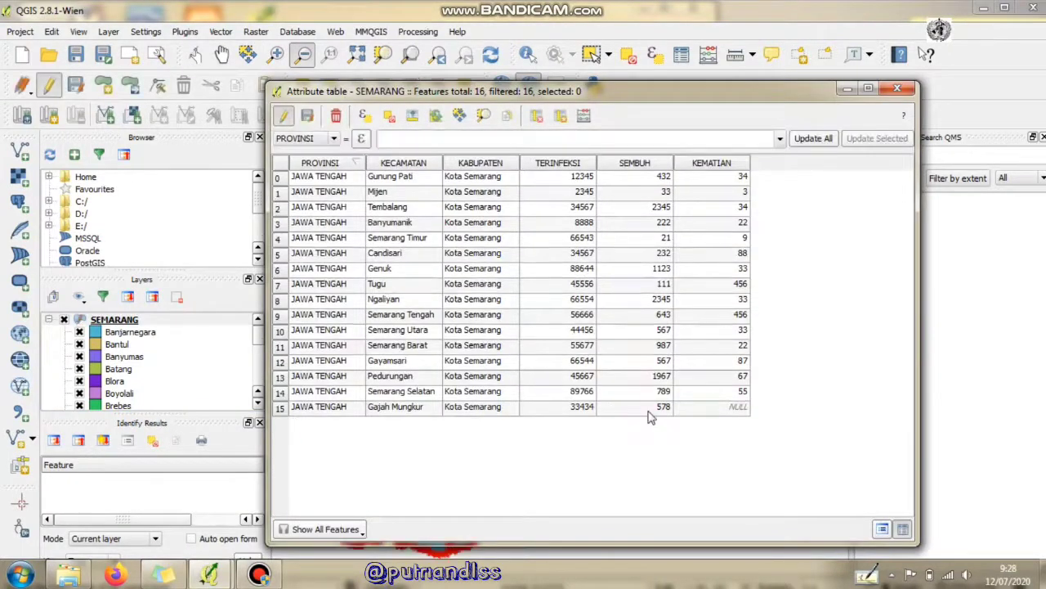
left_click(718, 410)
type("44")
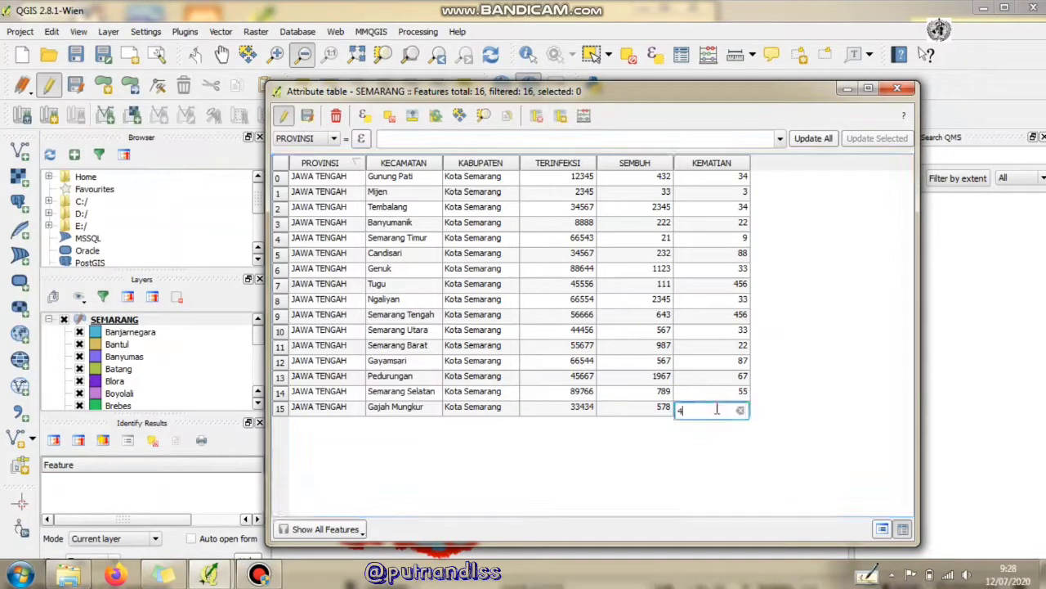
Step: Save the layer edits, end editing and close the attribute table
left_click(306, 116)
left_click(283, 115)
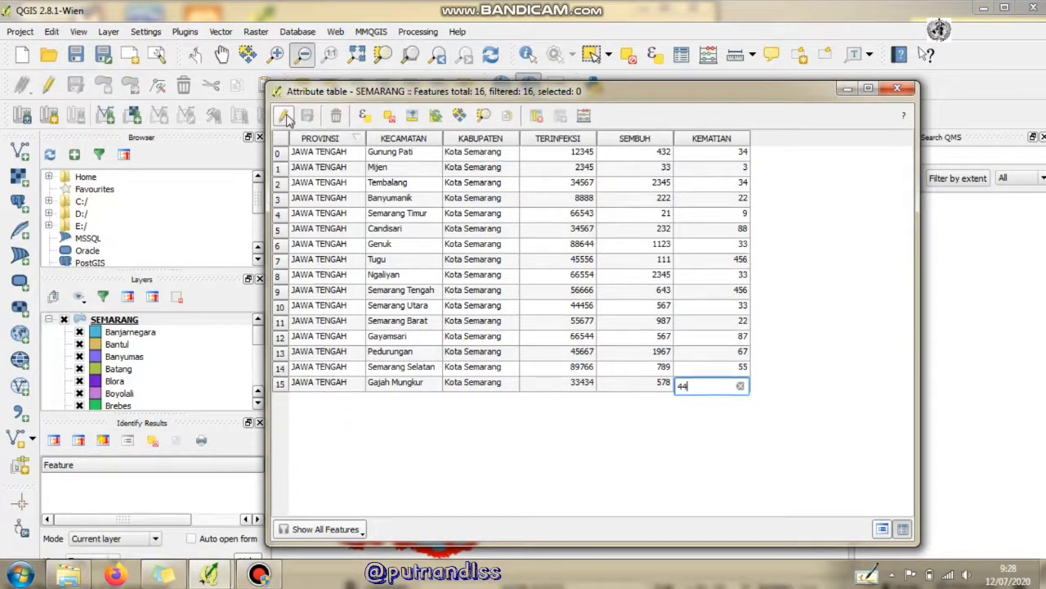
left_click(897, 88)
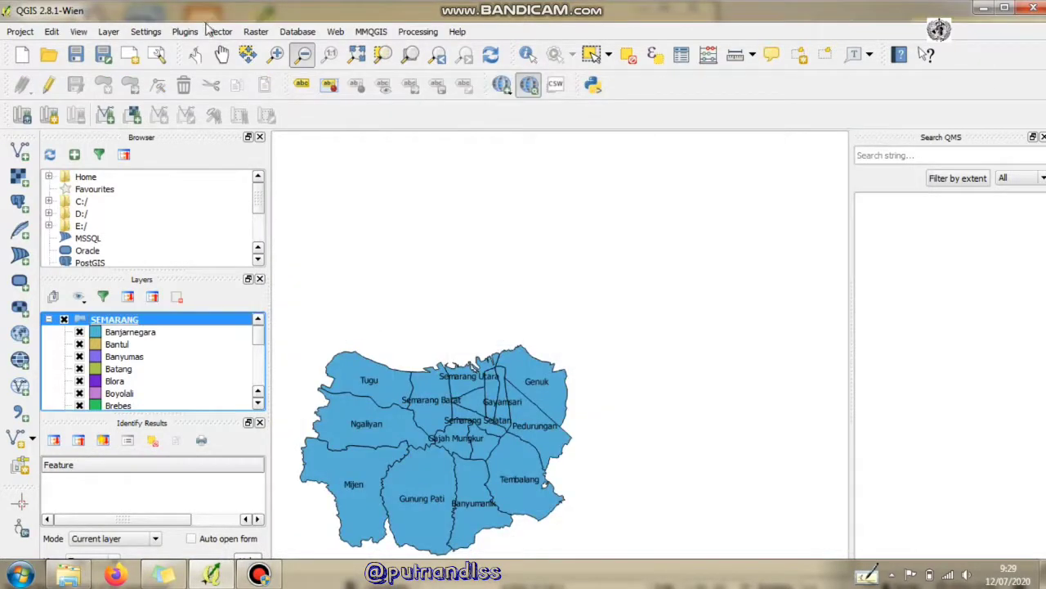
Step: Set the SEMARANG layer's style to Graduated on the TERINFEKSI column and classify it into 5 equal-interval classes
left_click(276, 54)
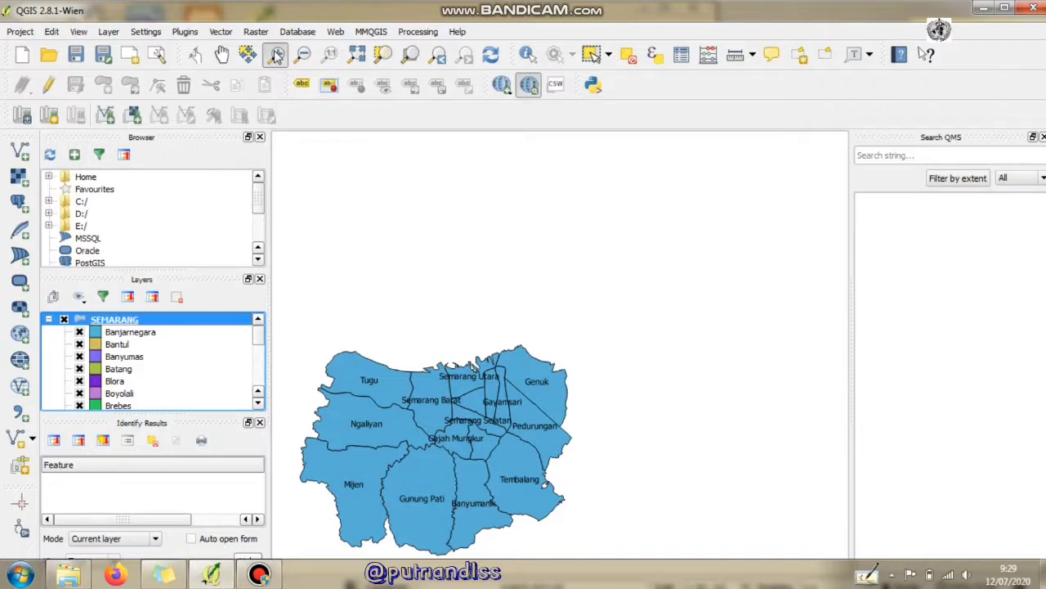
right_click(129, 317)
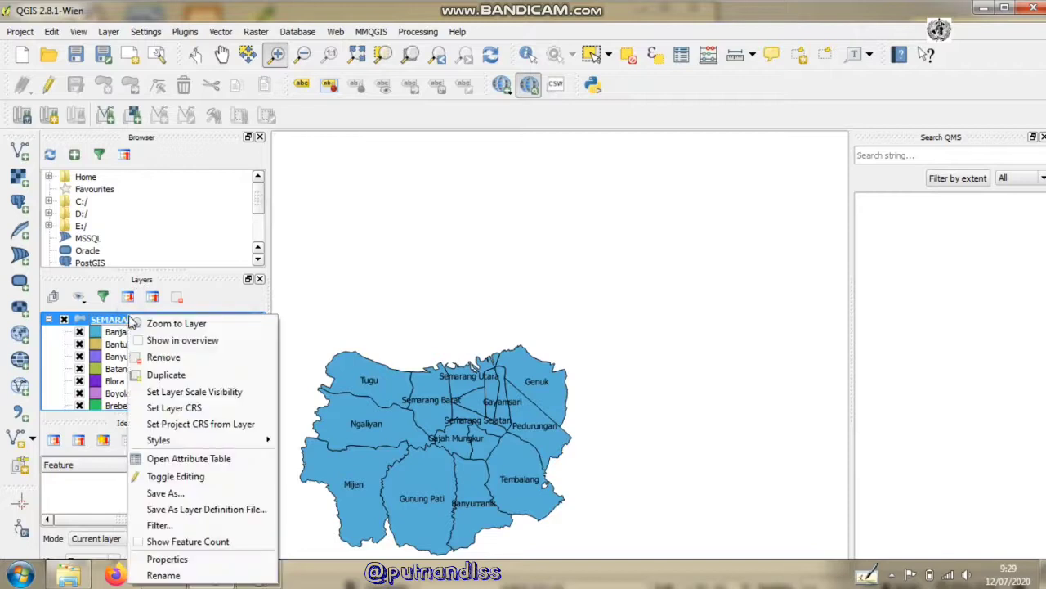
left_click(171, 560)
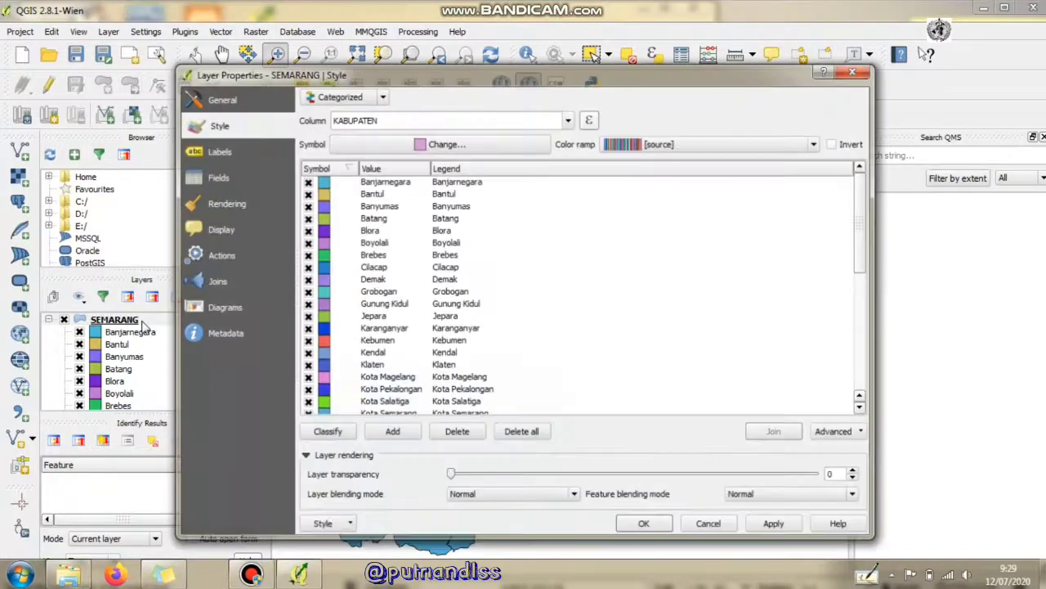
left_click(240, 129)
left_click(381, 95)
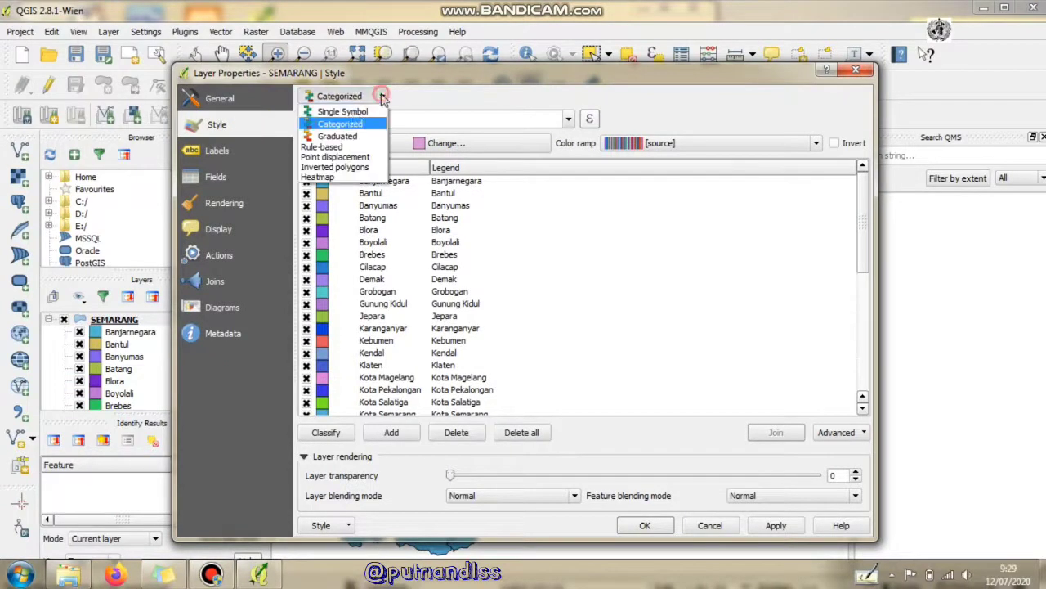
left_click(348, 136)
left_click(527, 120)
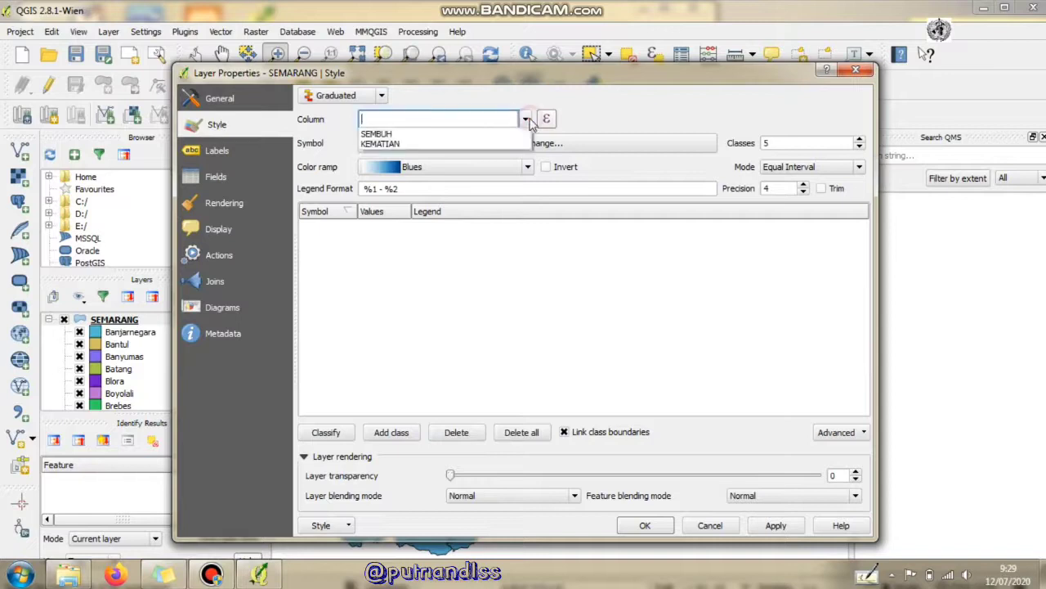
left_click(462, 132)
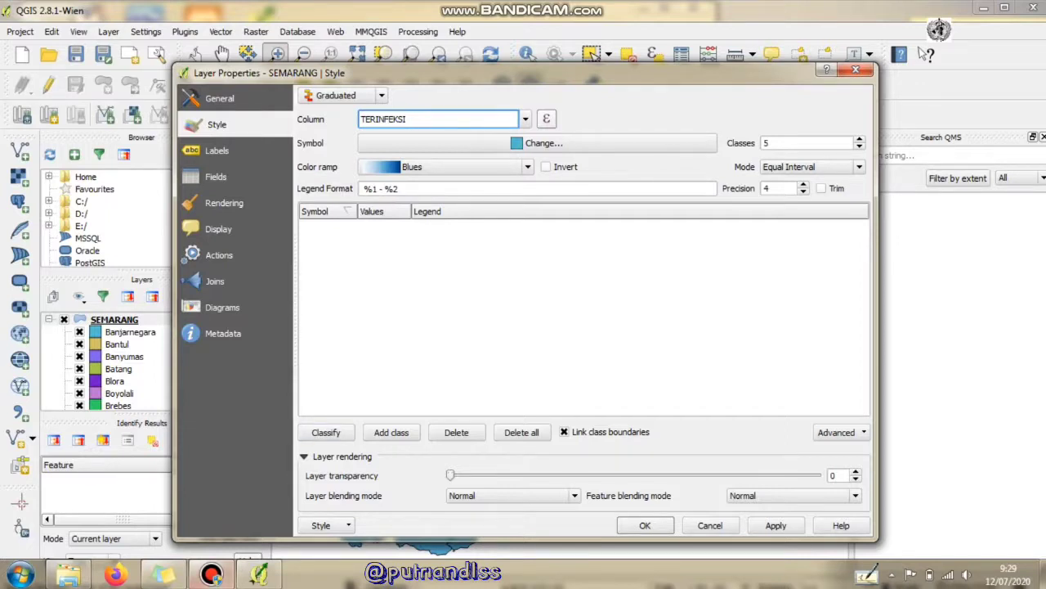
left_click(345, 434)
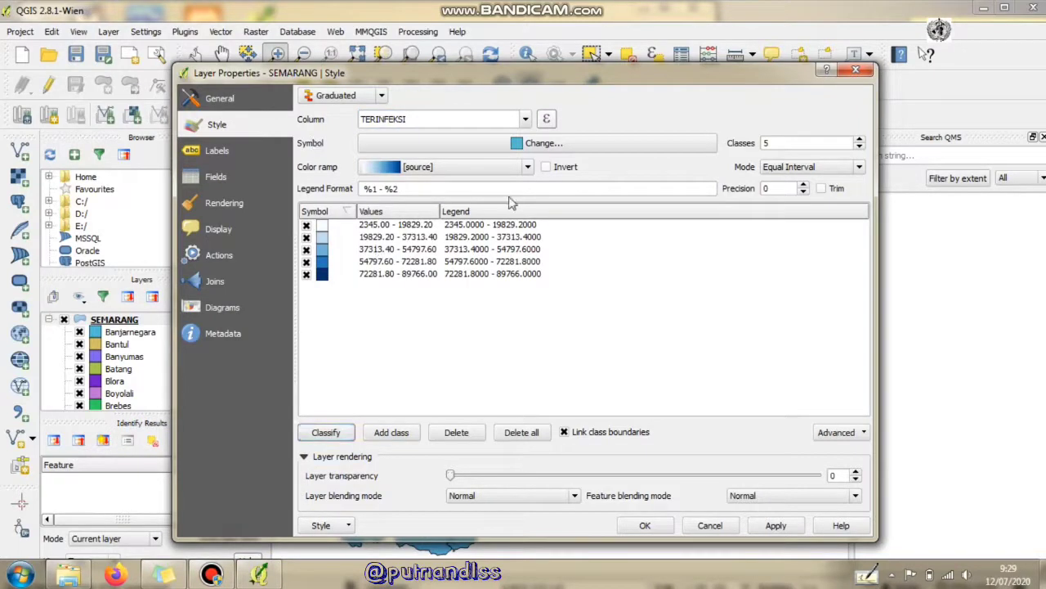
Step: Browse the color ramps, keep the [source] ramp and apply the graduated style to the SEMARANG layer
left_click(529, 168)
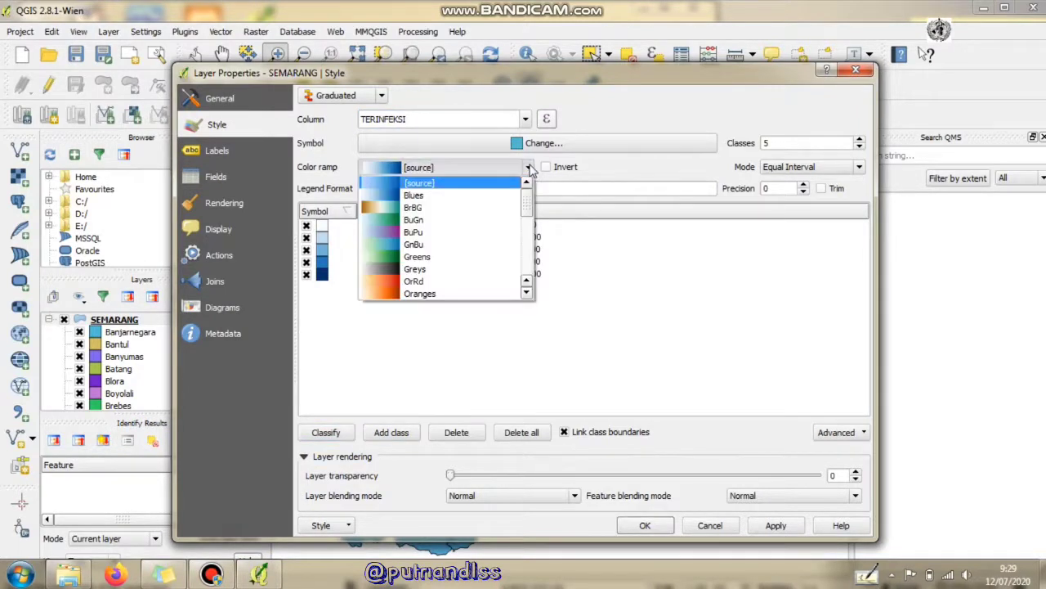
left_click_drag(527, 196, 531, 273)
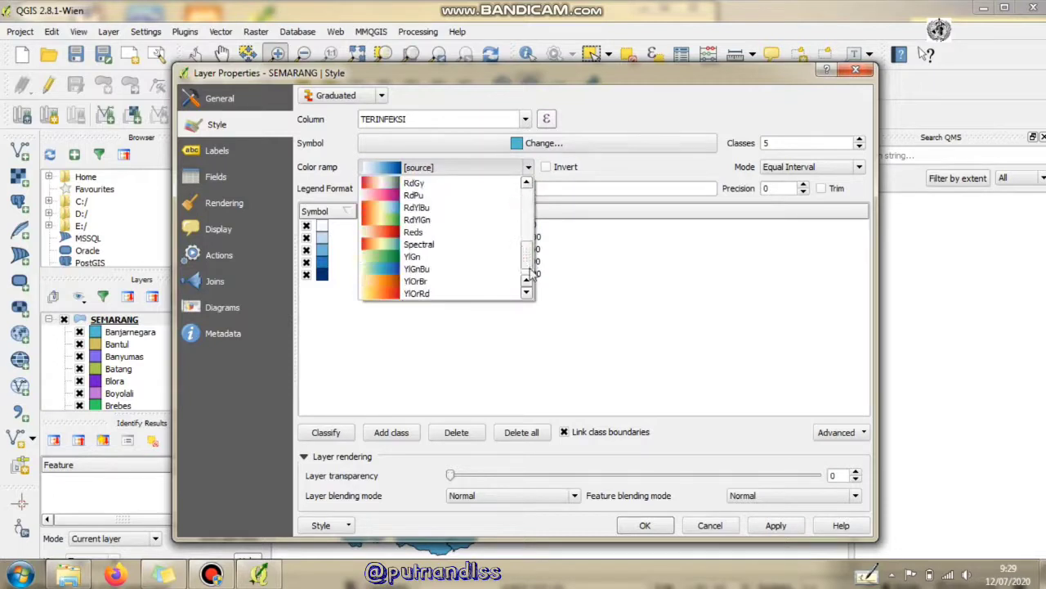
scroll(531, 272, "down", 1)
scroll(532, 272, "up", 5)
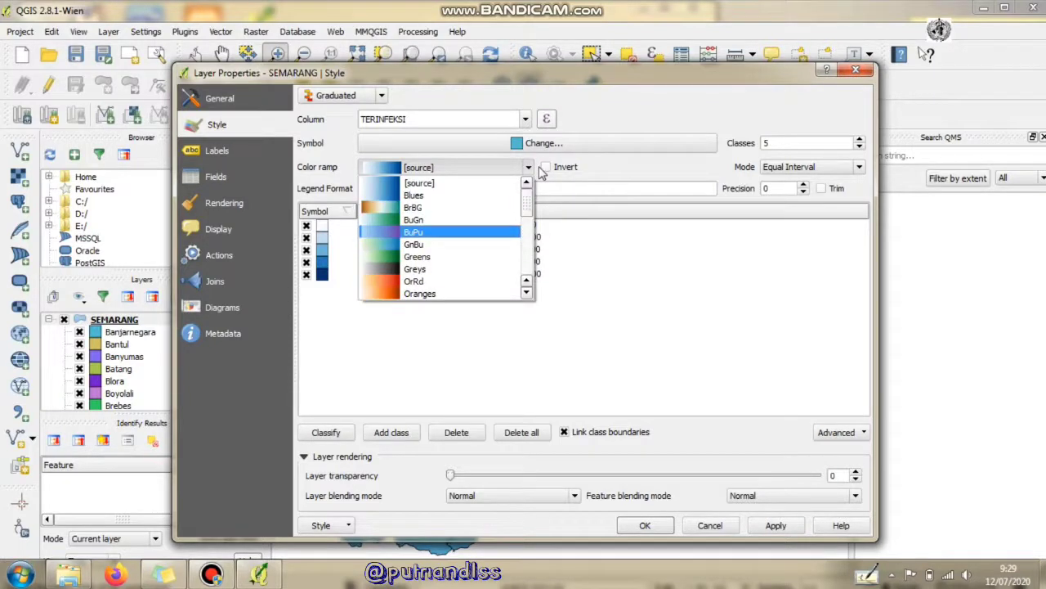
left_click(654, 347)
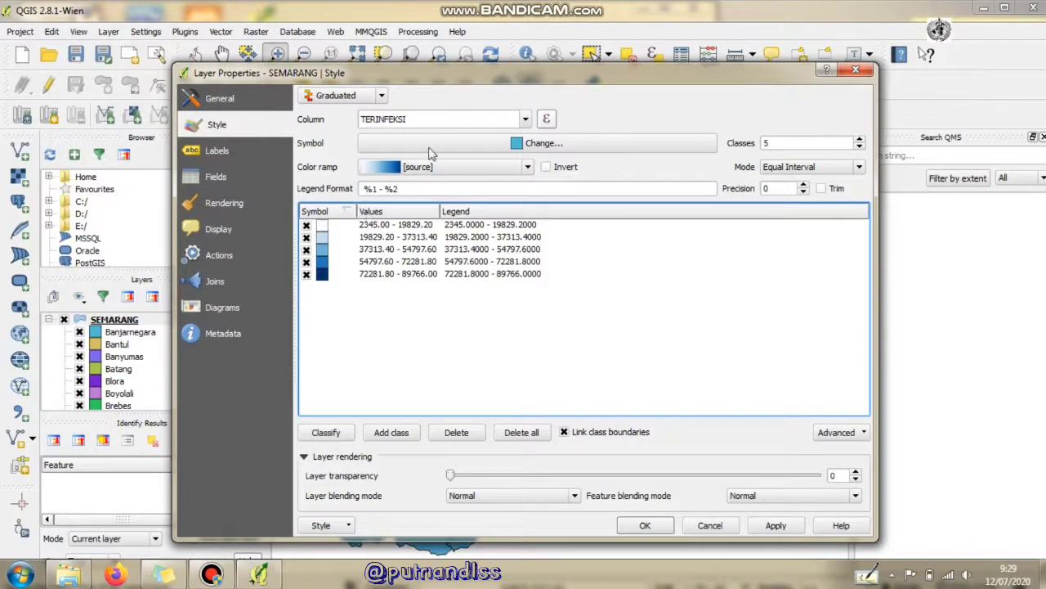
left_click(642, 526)
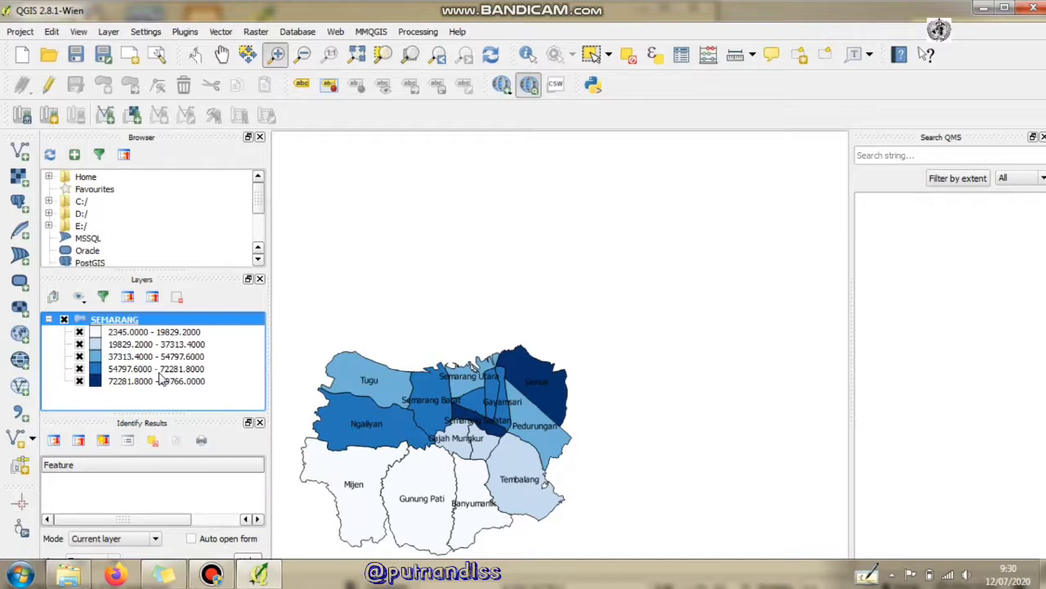
Step: Enable diagrams for the SEMARANG layer in its properties, with Pie chart as the diagram type
right_click(139, 325)
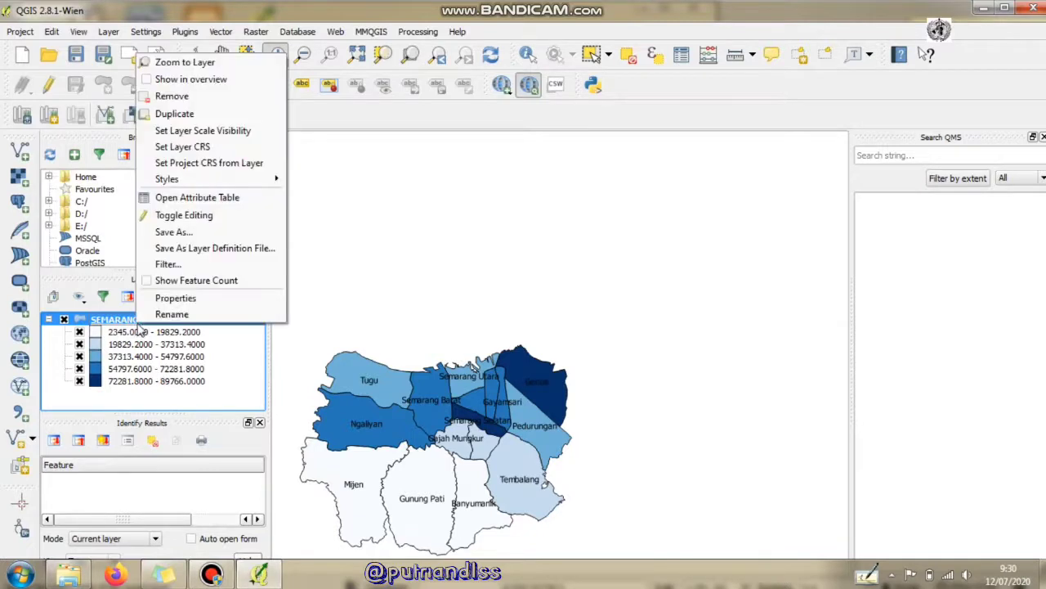
left_click(176, 299)
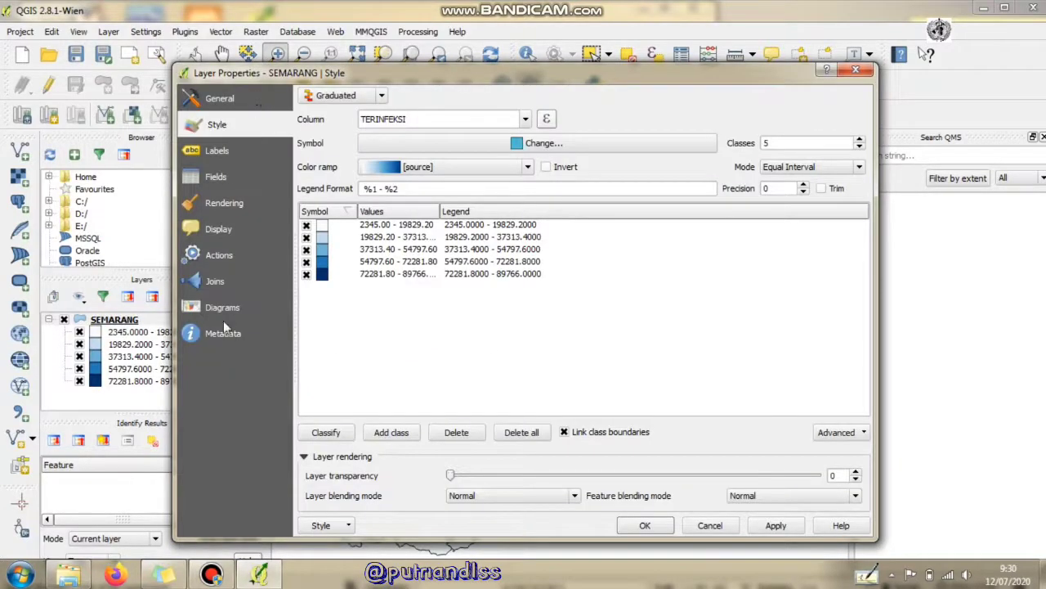
left_click(220, 309)
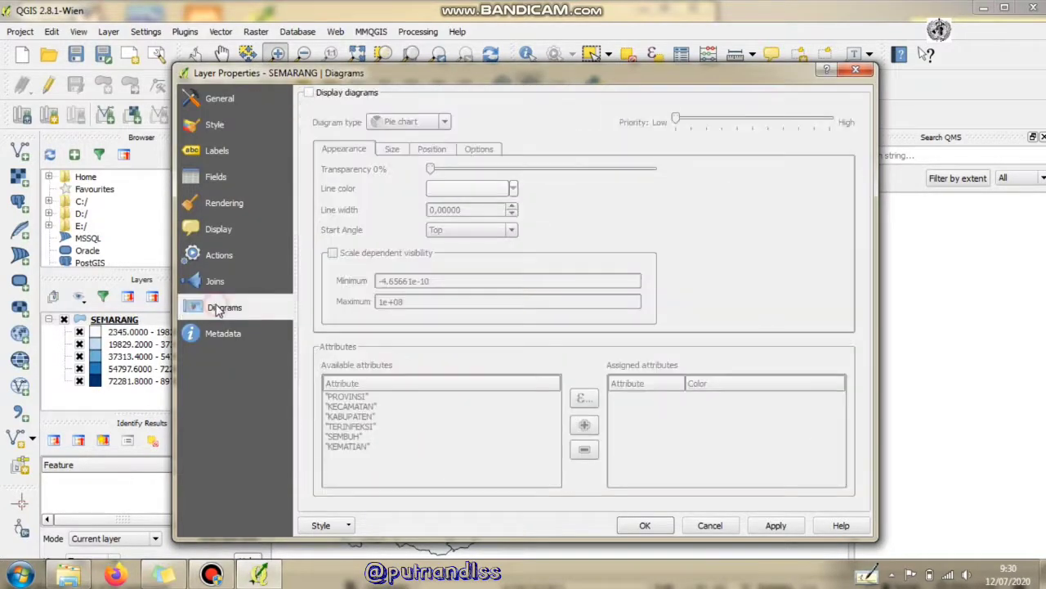
left_click(309, 92)
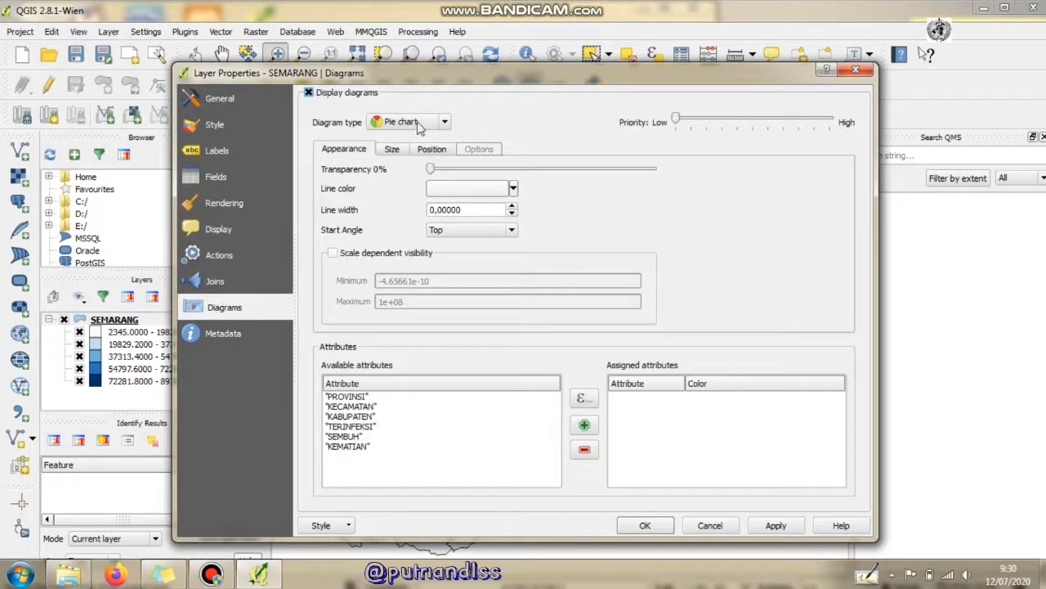
left_click(446, 123)
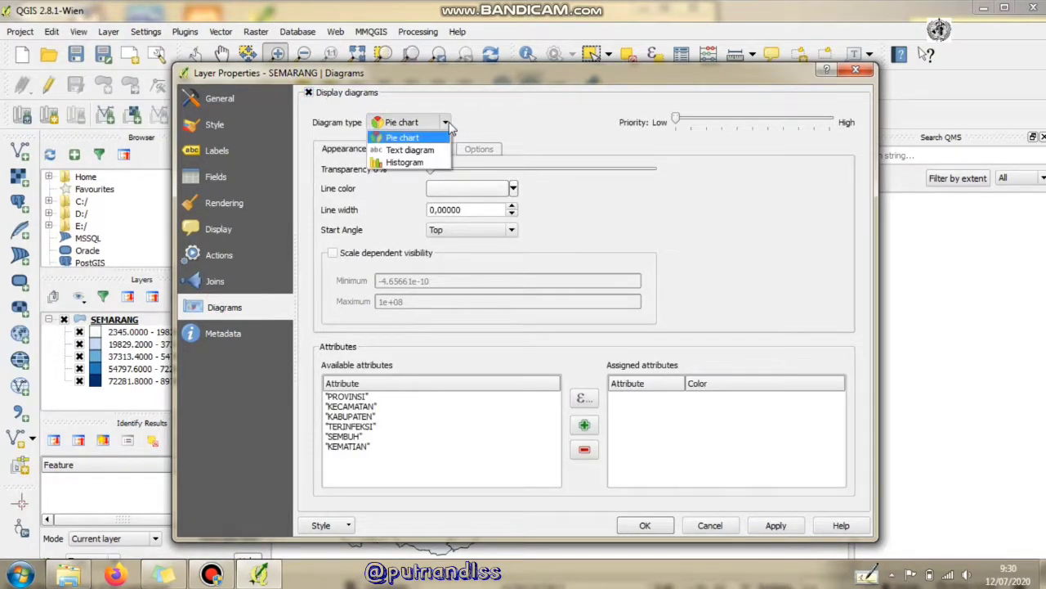
left_click(401, 139)
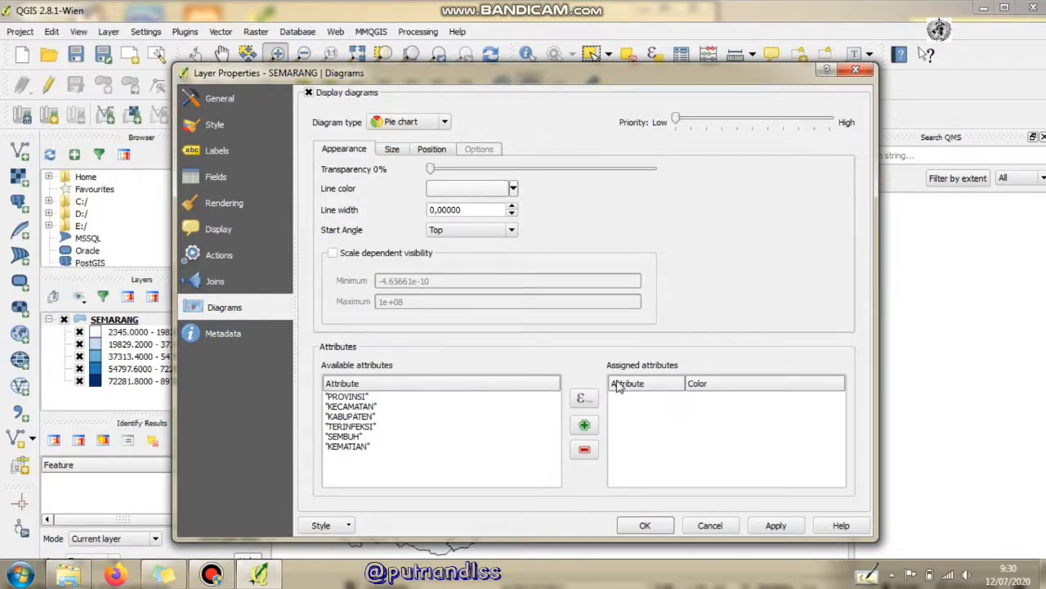
Step: Assign the SEMBUH and KEMATIAN attributes to the pie chart
left_click(357, 436)
left_click(592, 432)
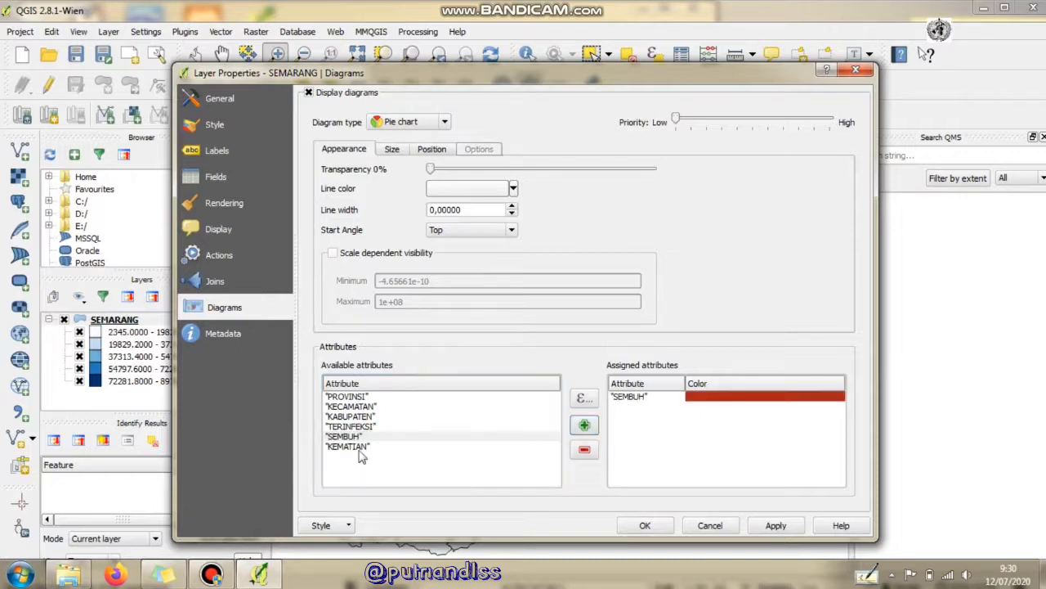
left_click(360, 446)
left_click(589, 433)
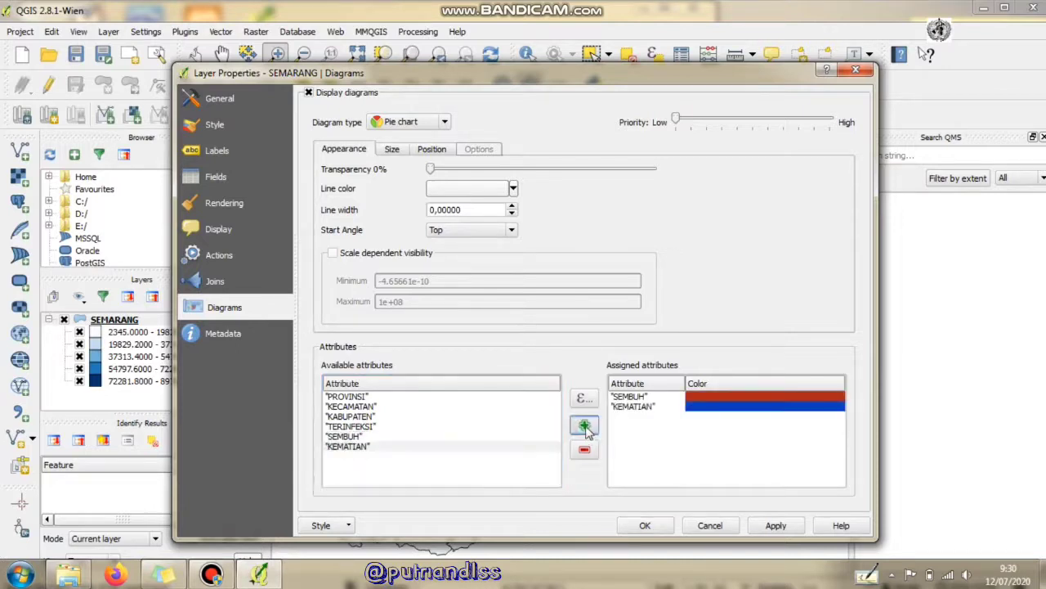
Step: Set the SEMBUH attribute's diagram color to bright yellow, #fefe40
double_click(730, 399)
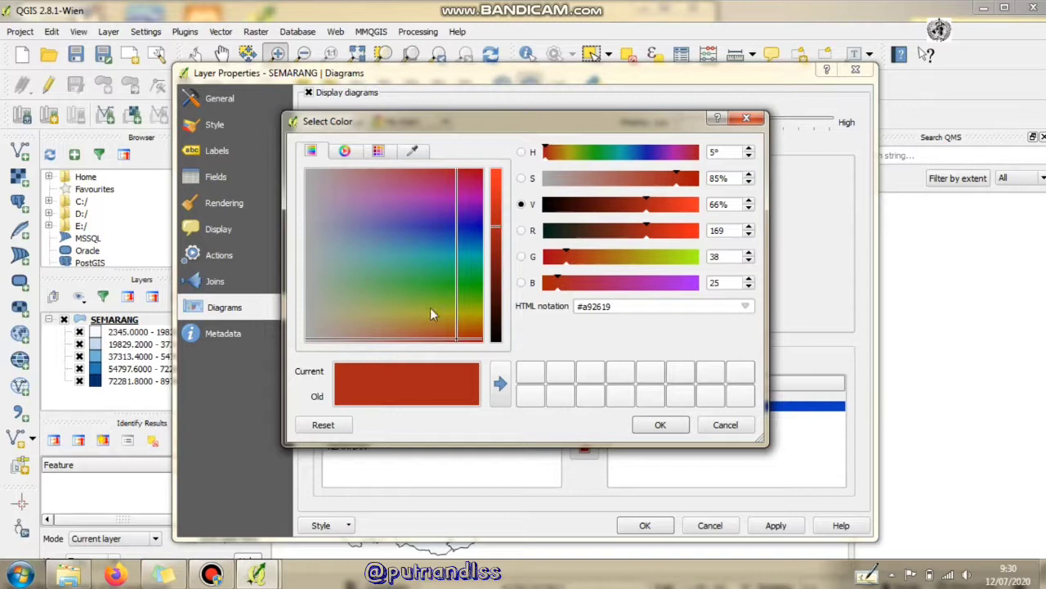
left_click_drag(523, 115, 523, 64)
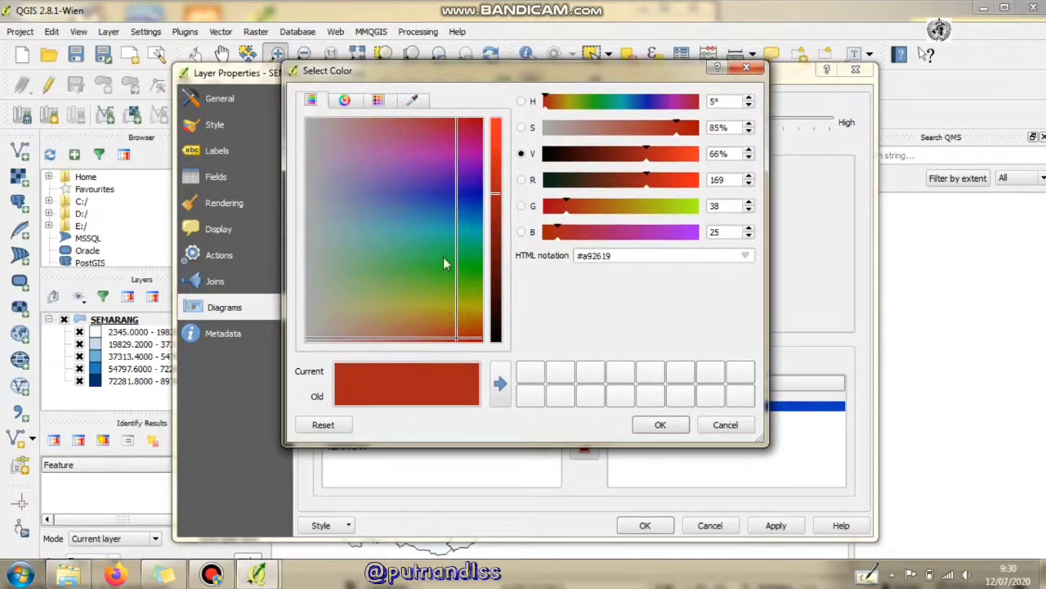
left_click(438, 309)
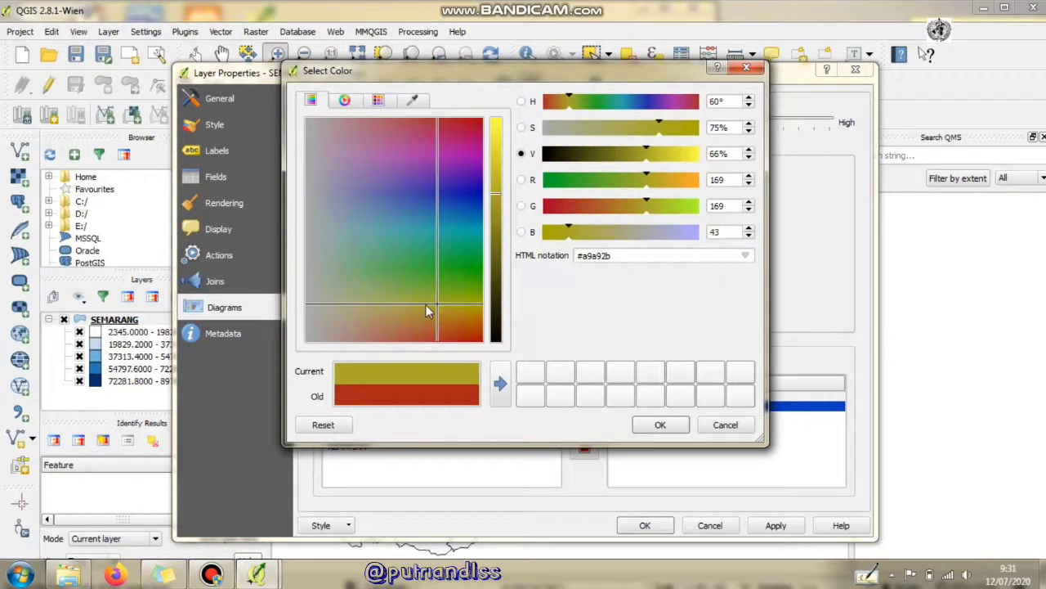
left_click_drag(504, 161, 498, 115)
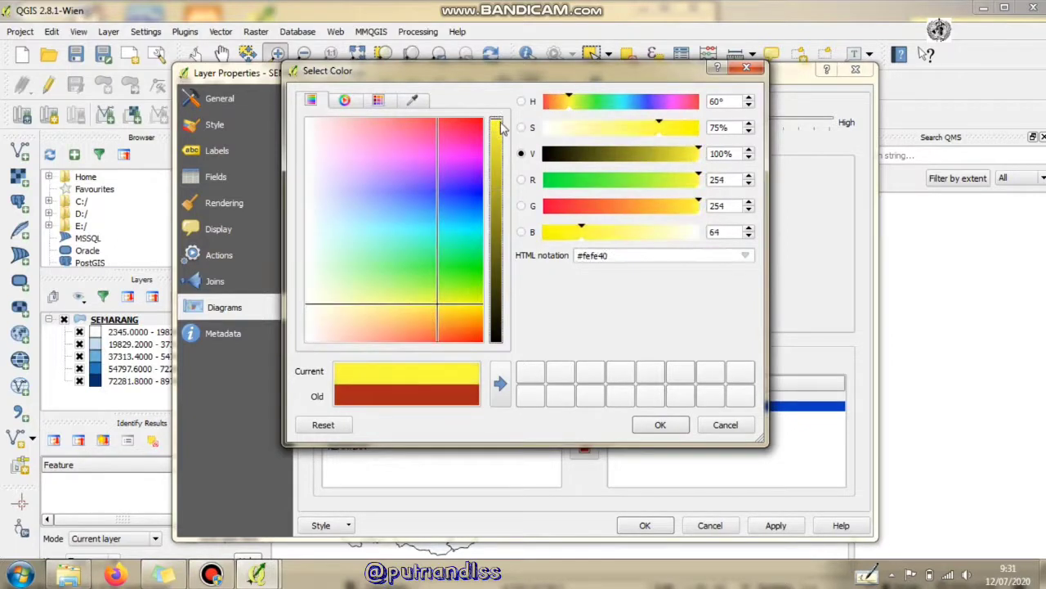
left_click(667, 427)
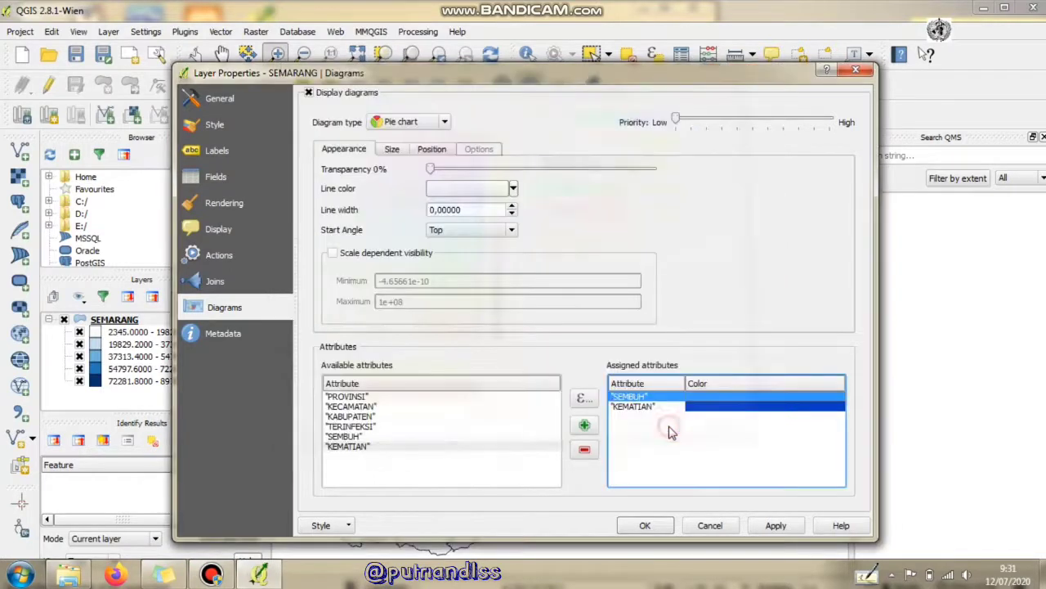
left_click(731, 447)
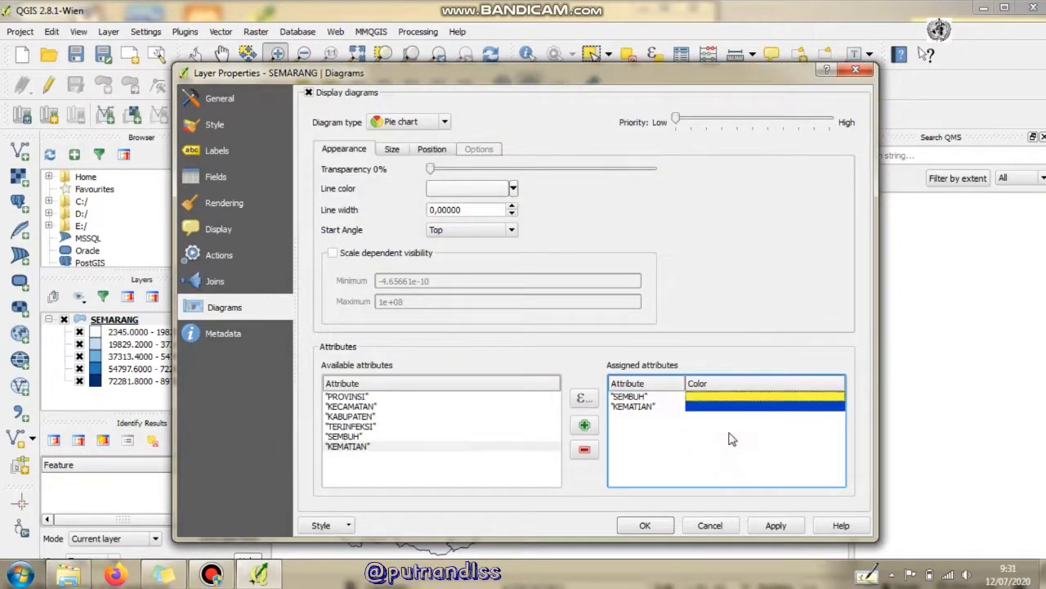
Step: Set the KEMATIAN attribute's diagram color to bright red, #fa212f
double_click(713, 412)
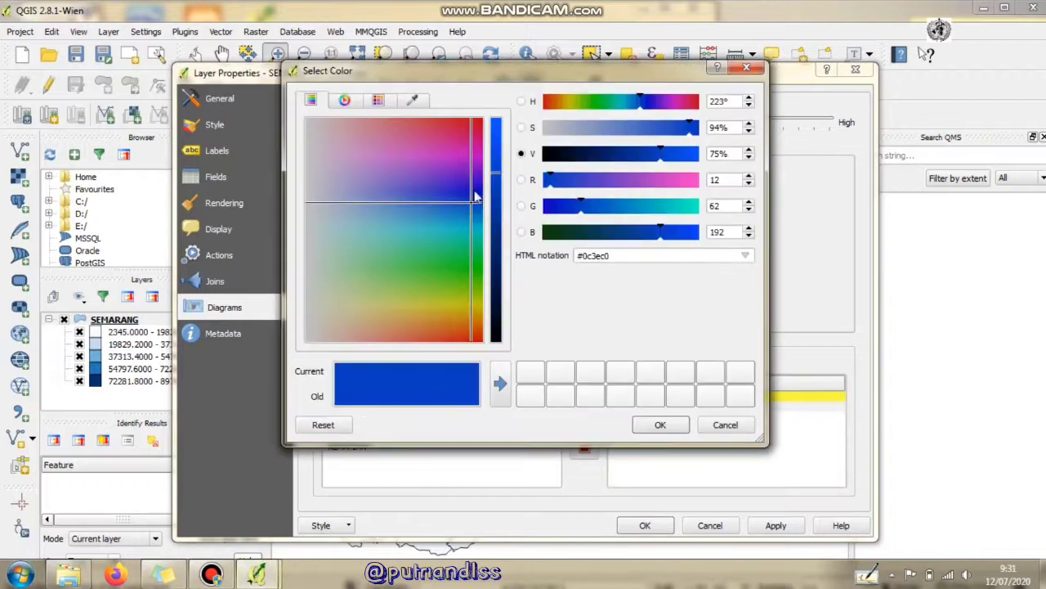
left_click(459, 121)
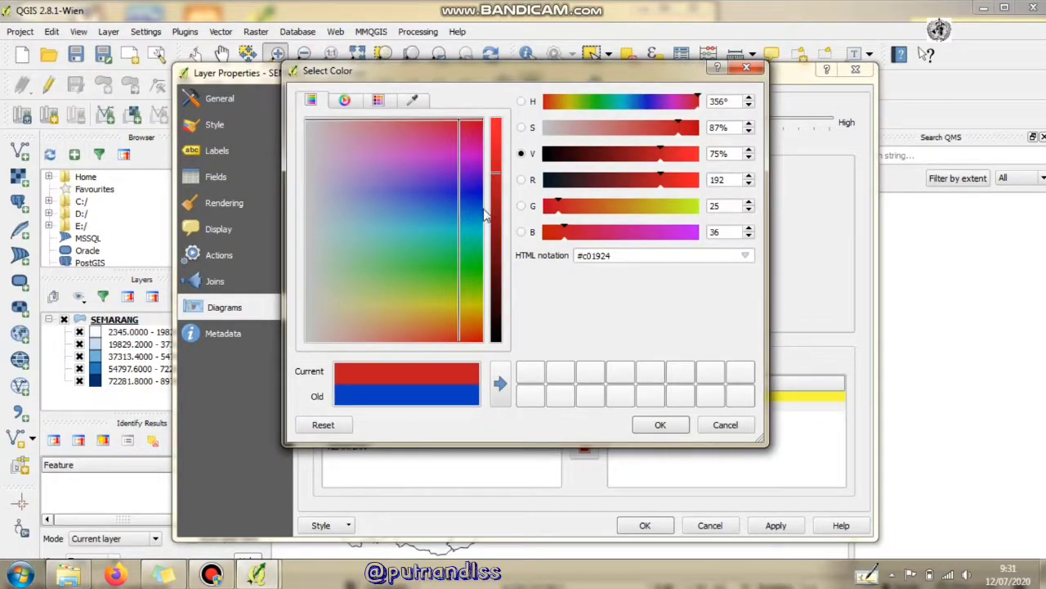
left_click(662, 426)
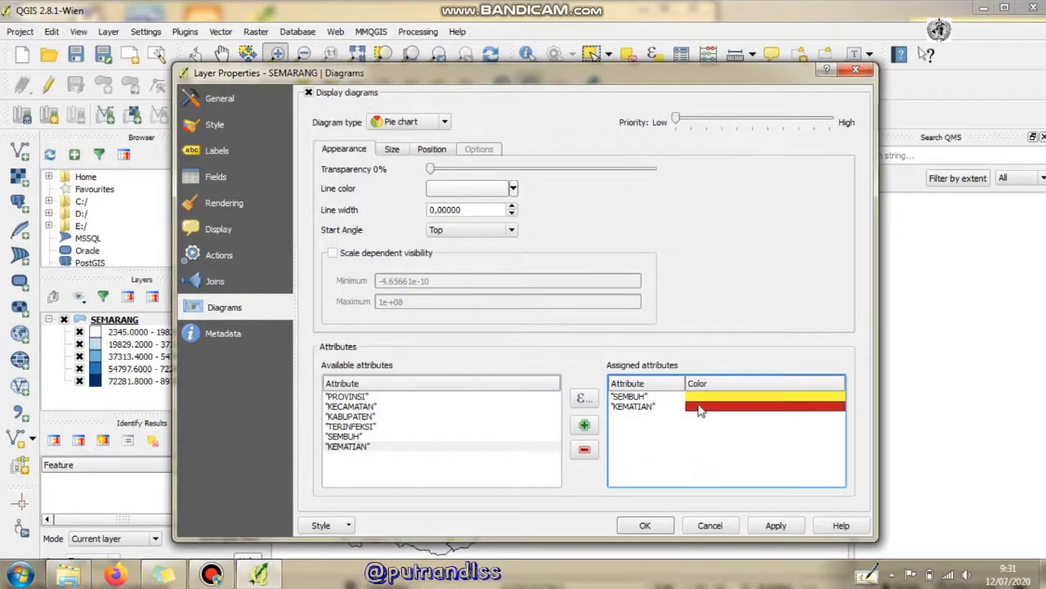
double_click(699, 410)
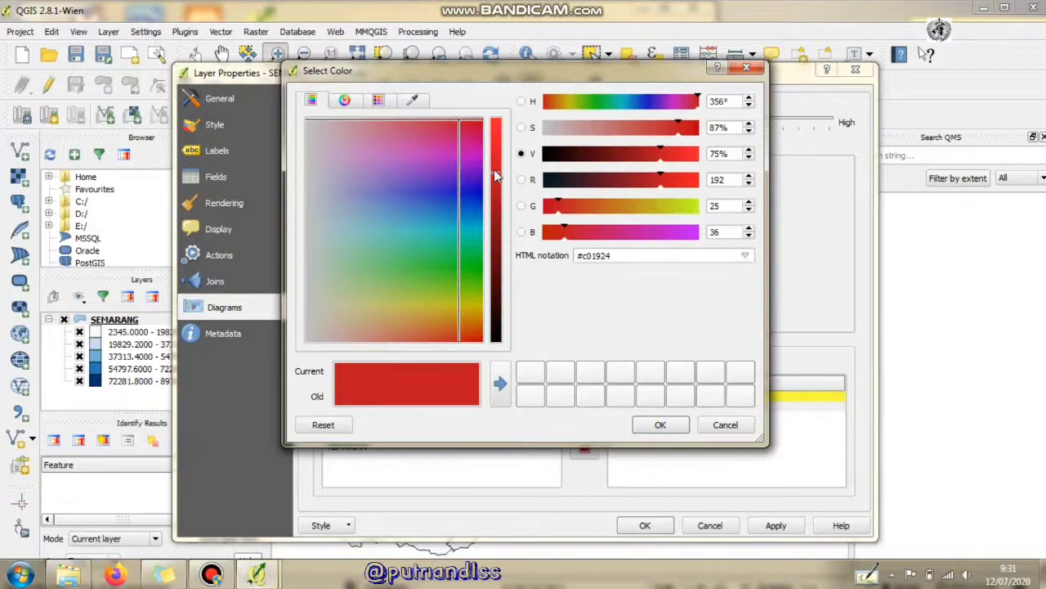
left_click(495, 123)
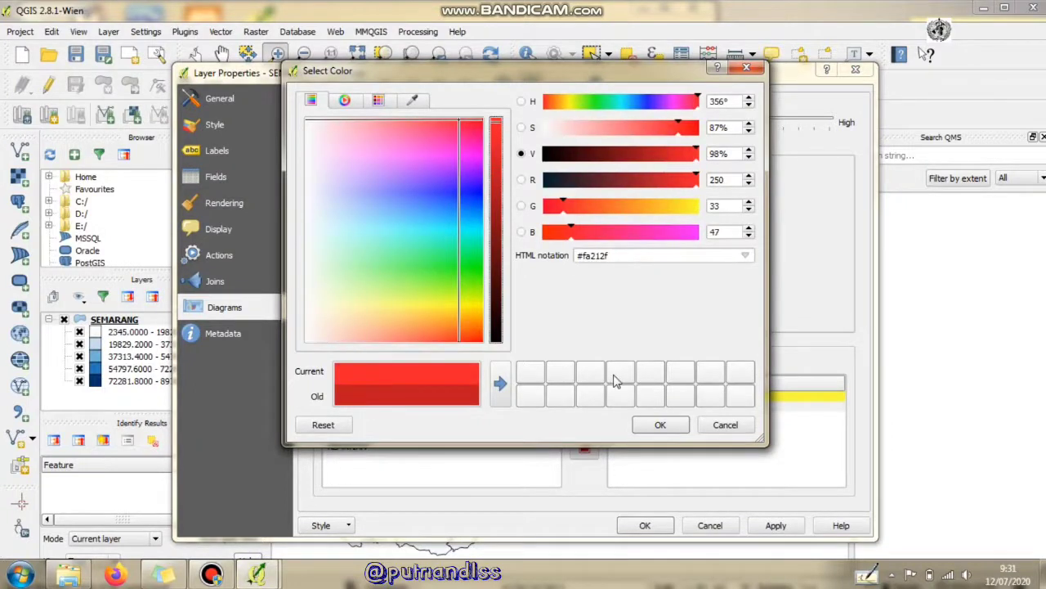
left_click(659, 427)
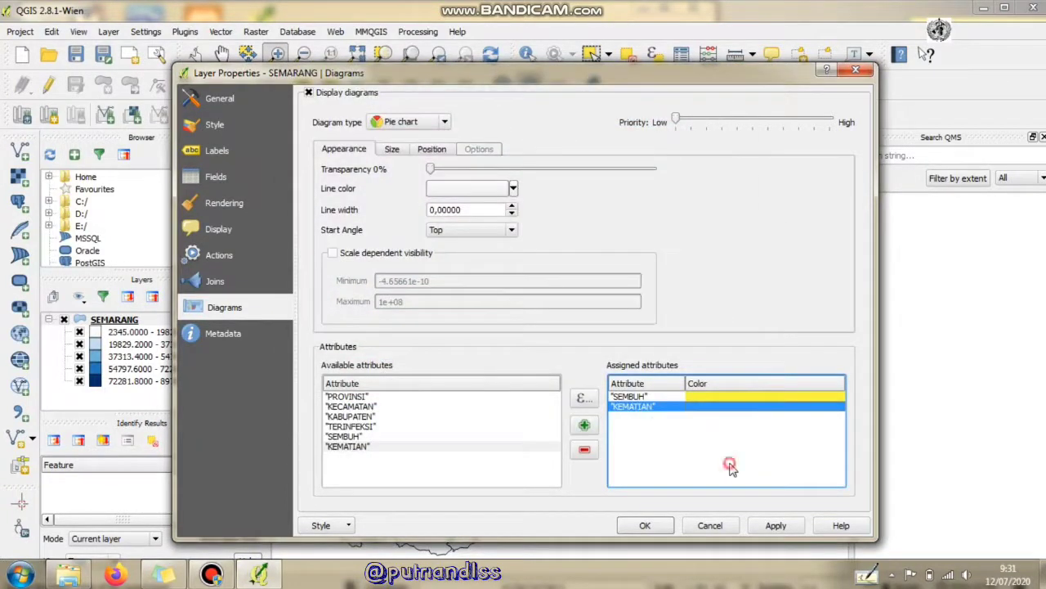
left_click(728, 465)
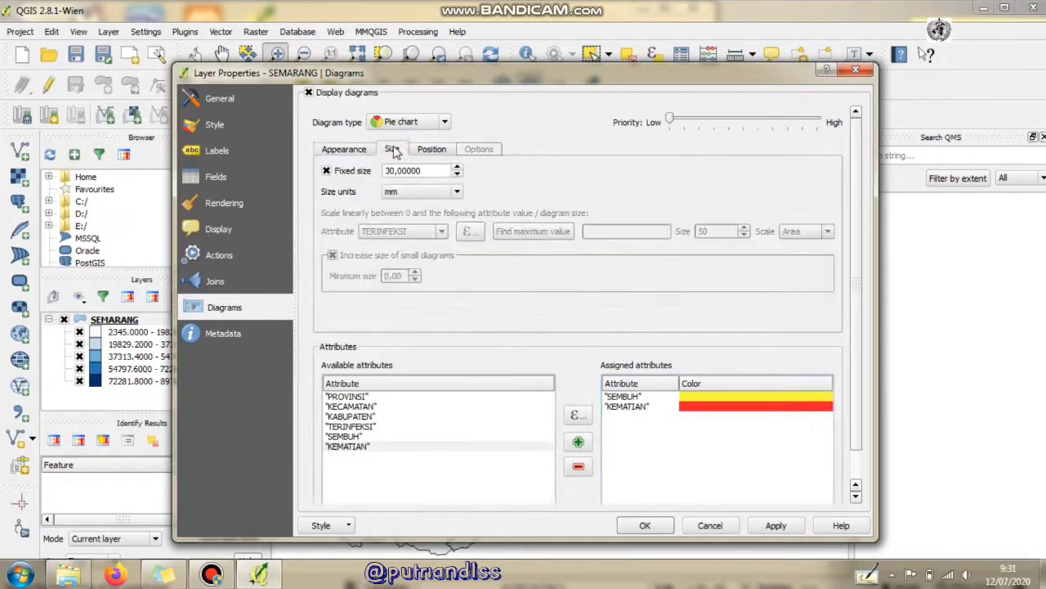
Step: Reduce the pie charts' fixed size to below 15 mm, apply the diagram settings and show the whole map
left_click(457, 176)
left_click(457, 175)
left_click(457, 175)
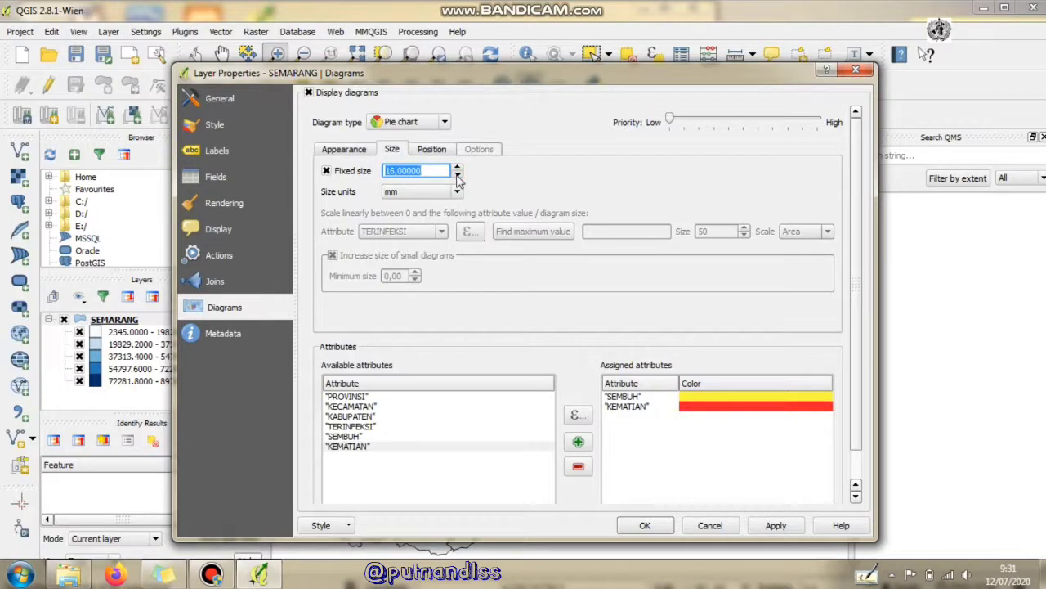
left_click(457, 176)
left_click(659, 528)
left_click_drag(504, 325, 615, 270)
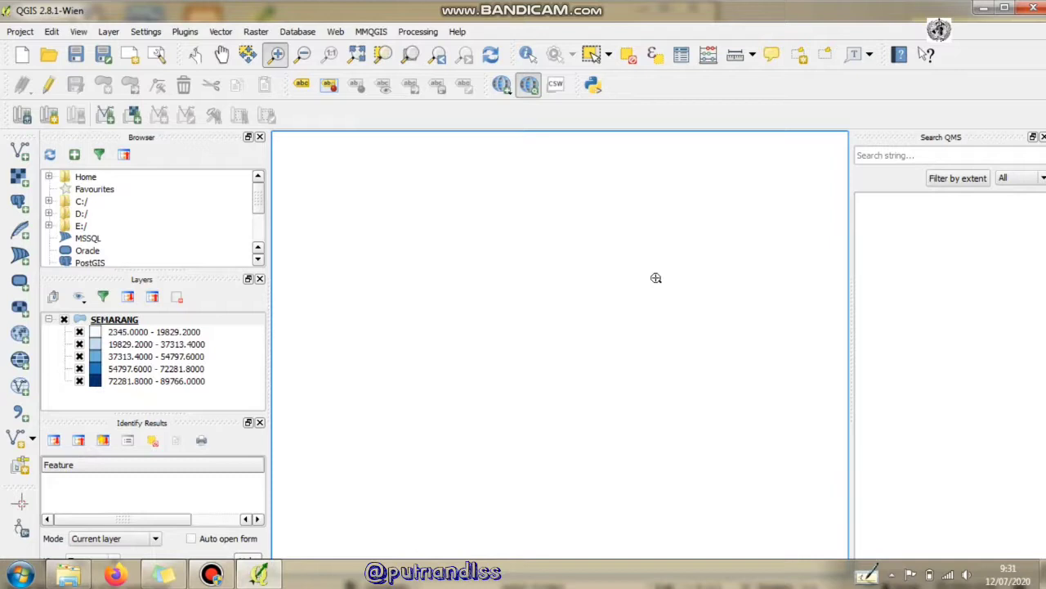
left_click(358, 54)
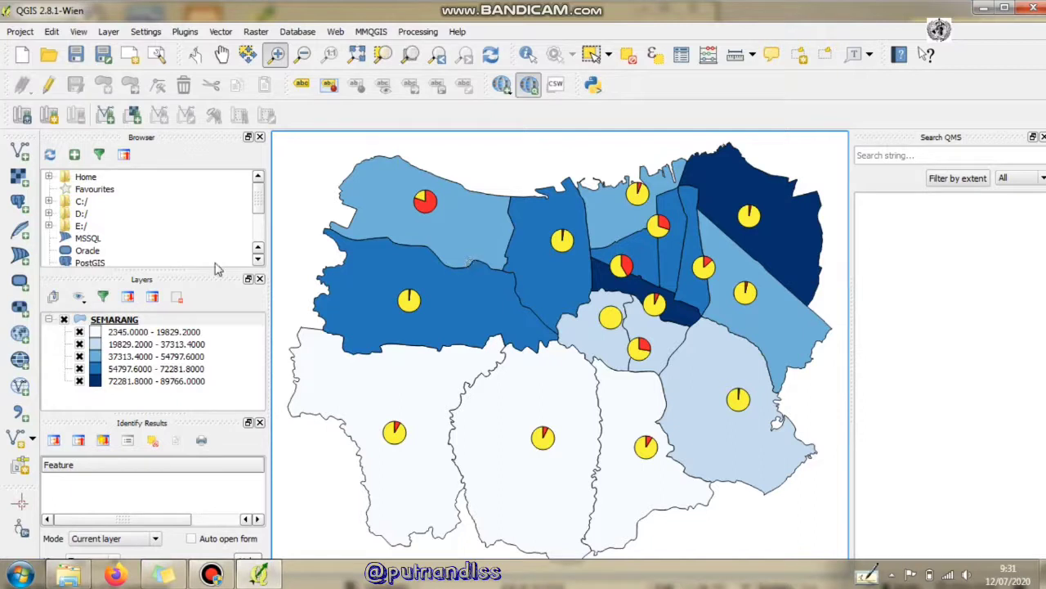
right_click(123, 320)
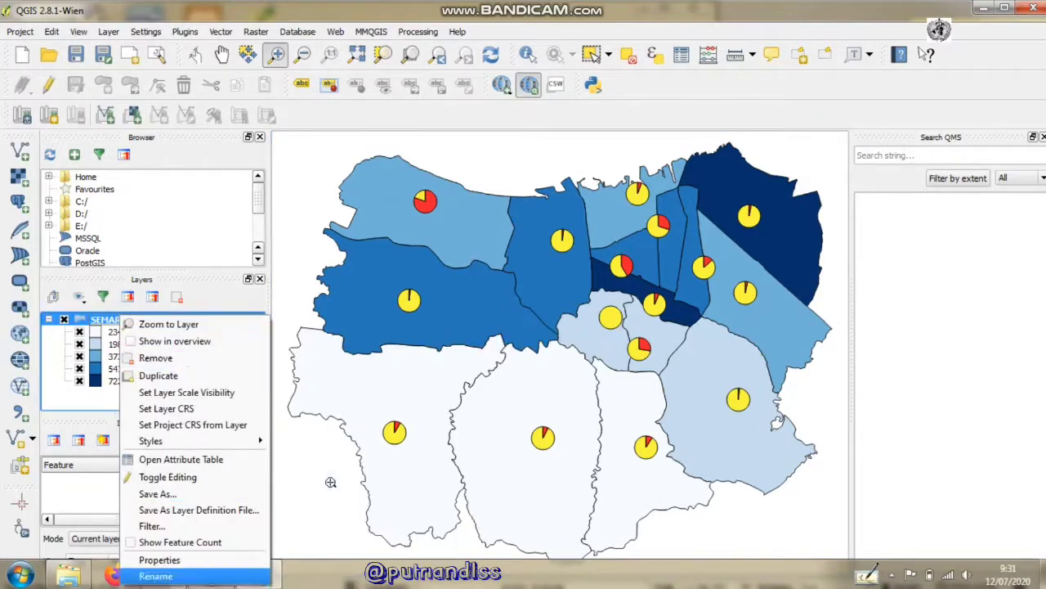
left_click(372, 413)
left_click(373, 413)
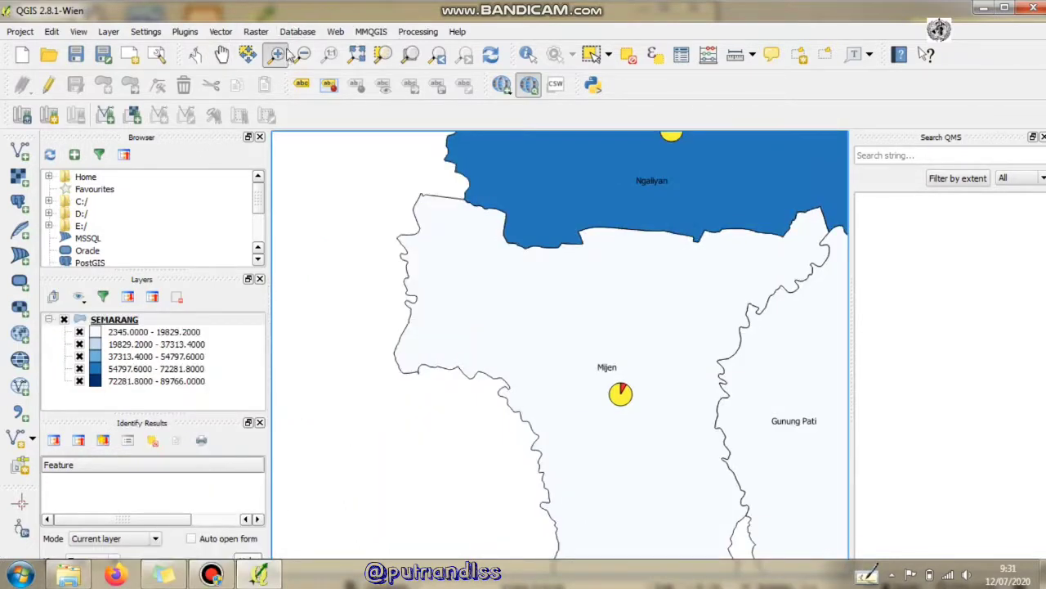
left_click(358, 54)
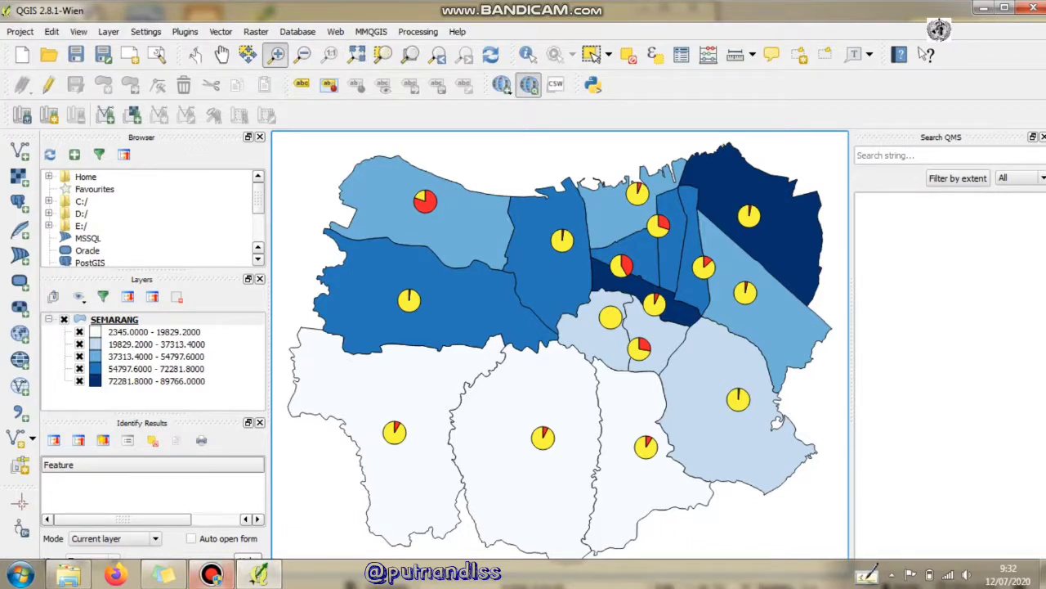
left_click(213, 574)
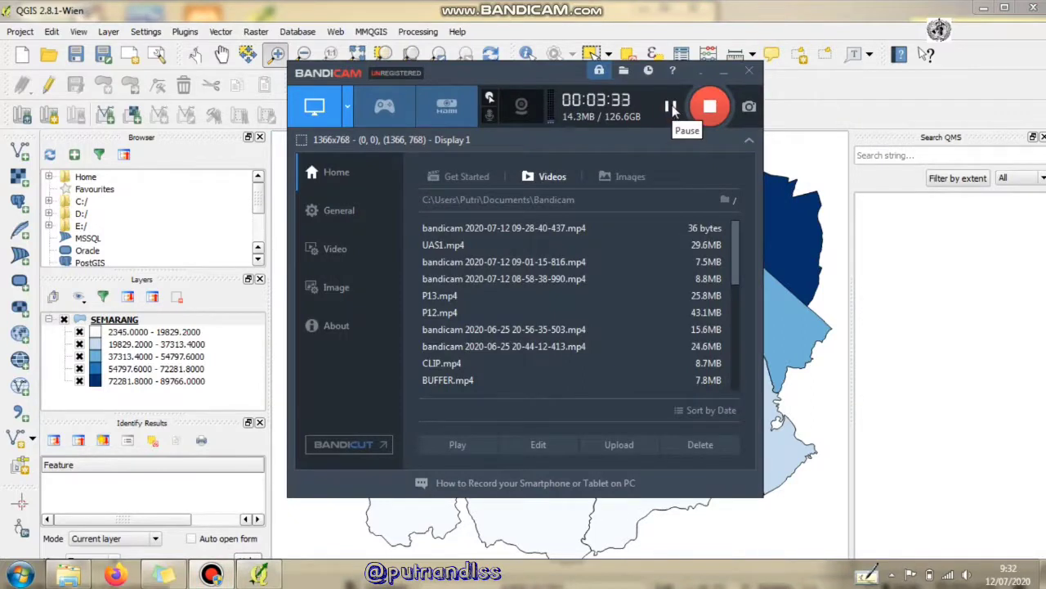
left_click(802, 250)
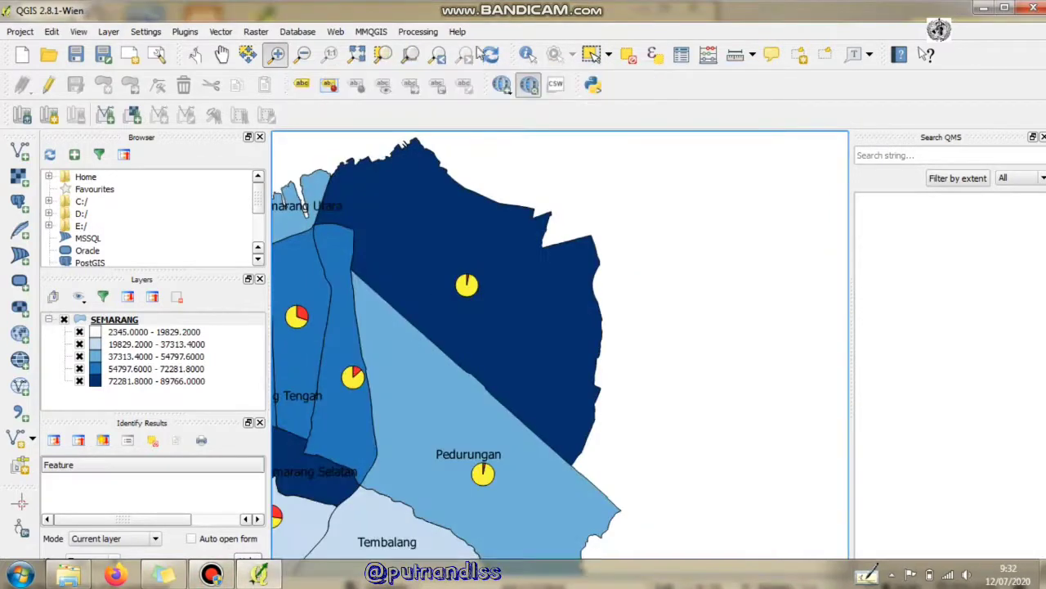
left_click(364, 55)
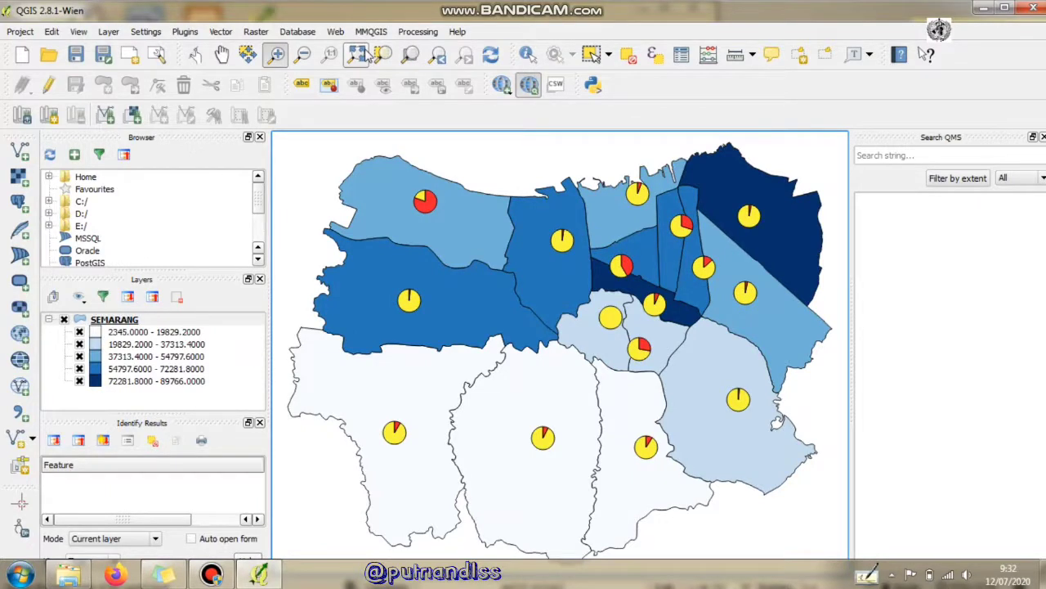
Step: Create a new print composer titled "Angka penyebaran covid 19 Kabupaten Kota semarang - Contoh"
left_click(18, 32)
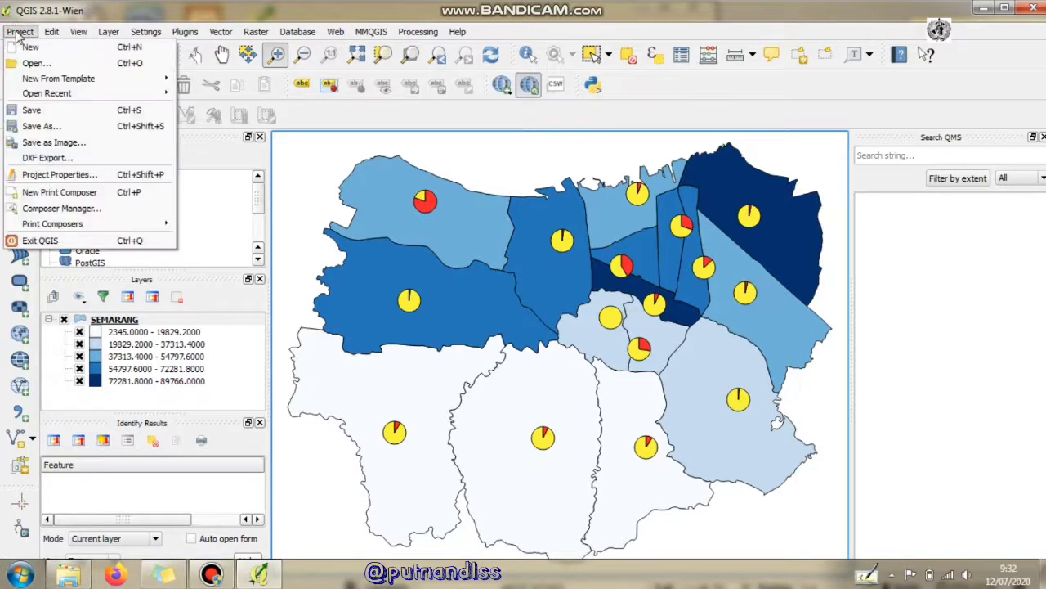
left_click(82, 193)
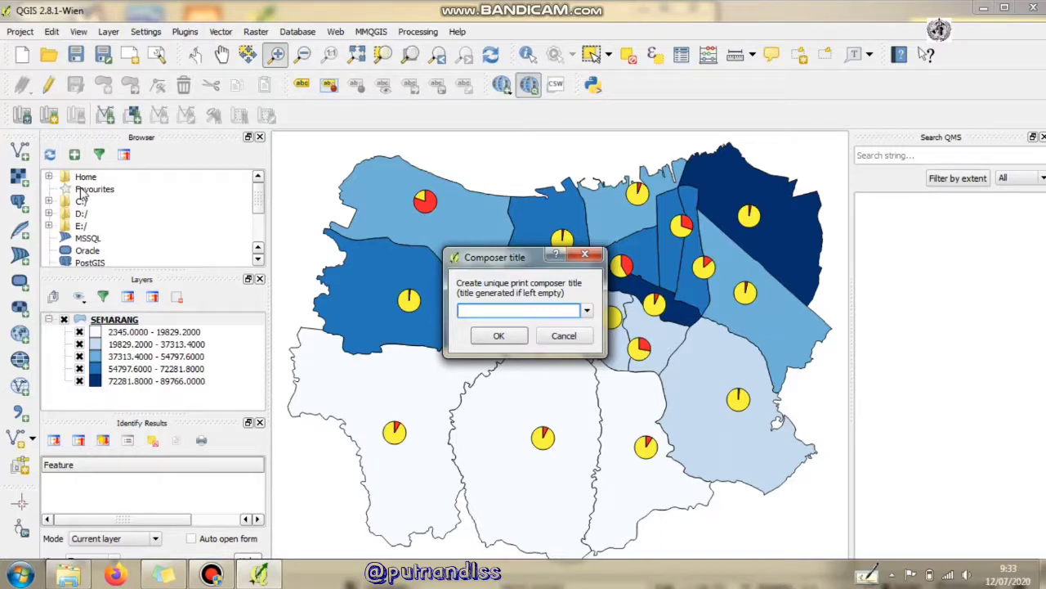
type("gka penyebaran covid")
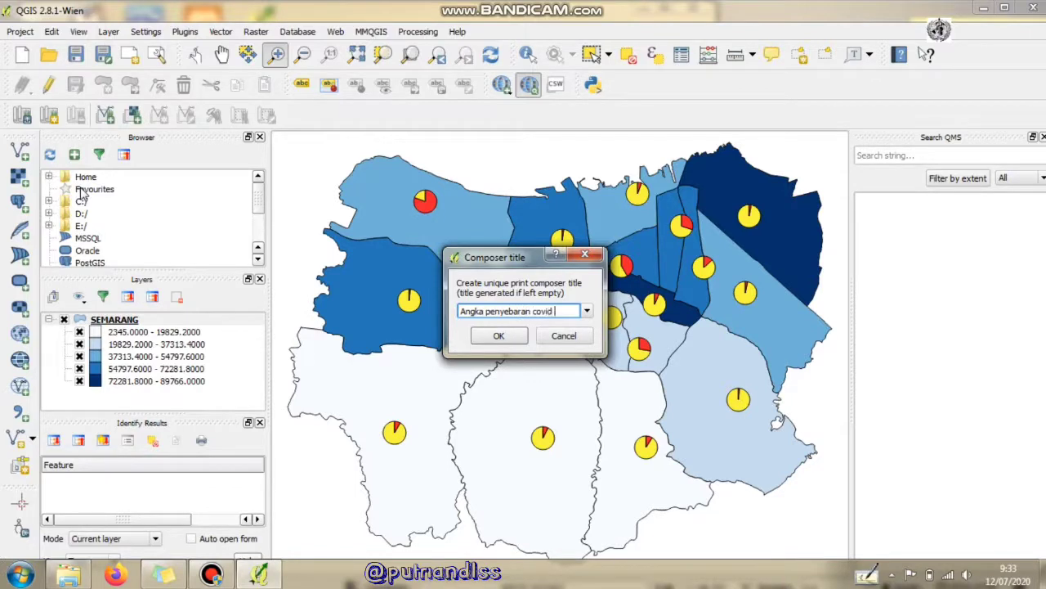
type(" 19 Kabupaten Kota semarang")
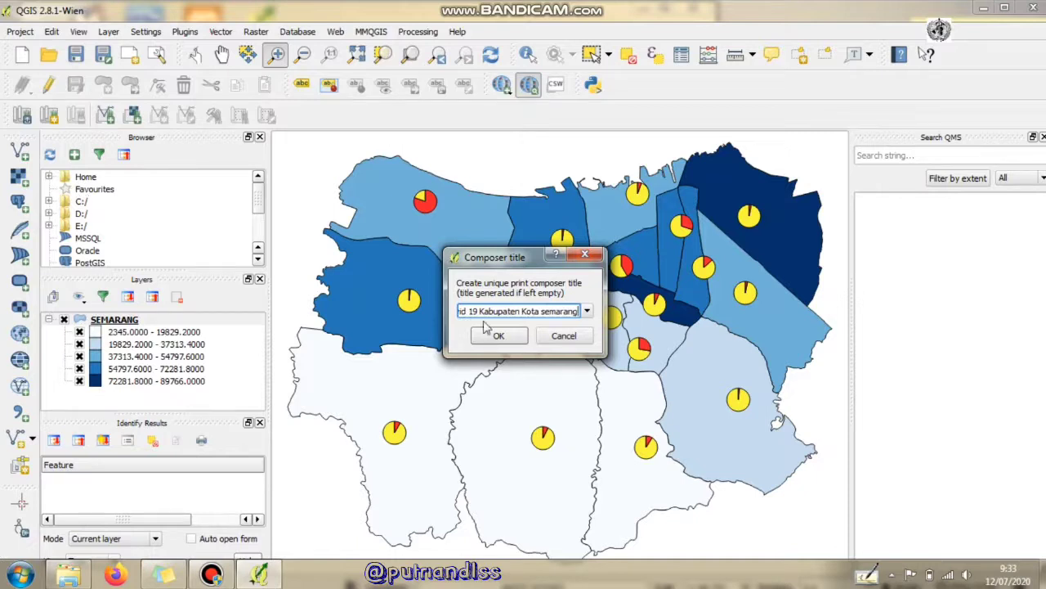
type(" -")
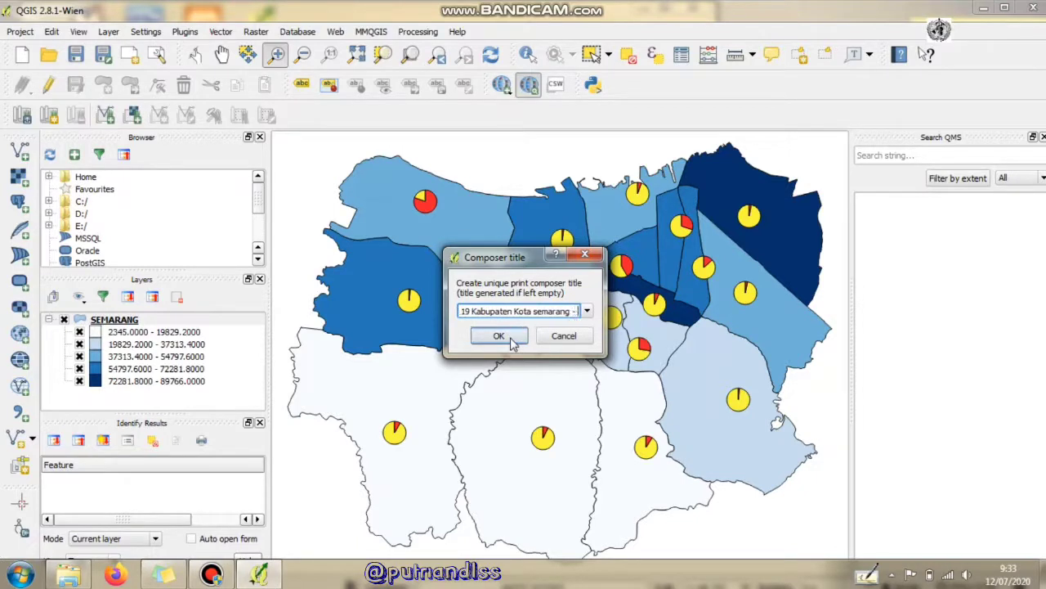
type(" Contoh")
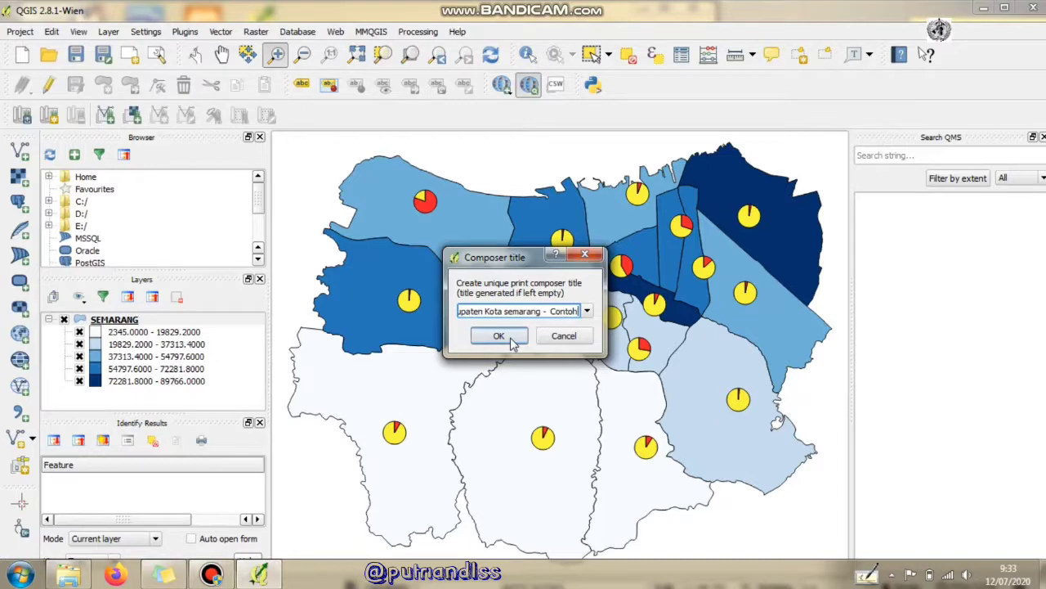
left_click(508, 340)
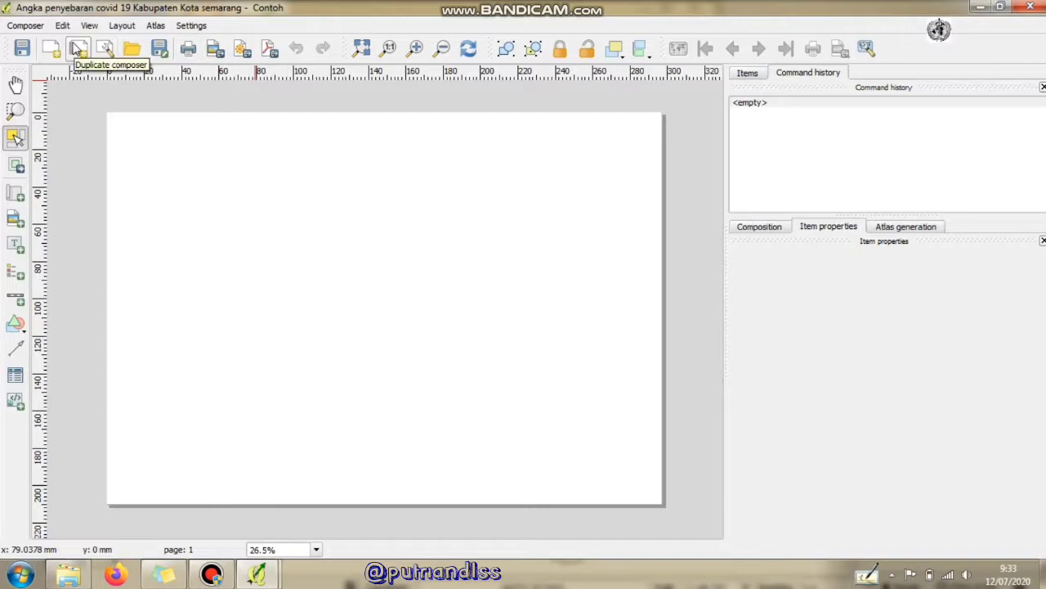
Step: Add a map about 175 mm wide along the page's left edge, shifted down to leave room above it
left_click(122, 26)
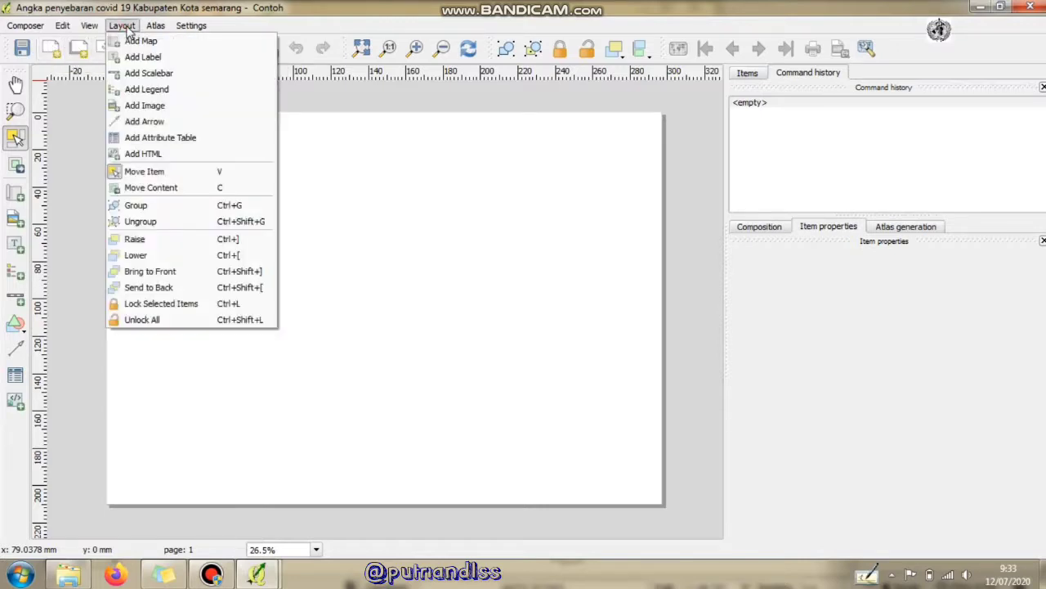
left_click(141, 41)
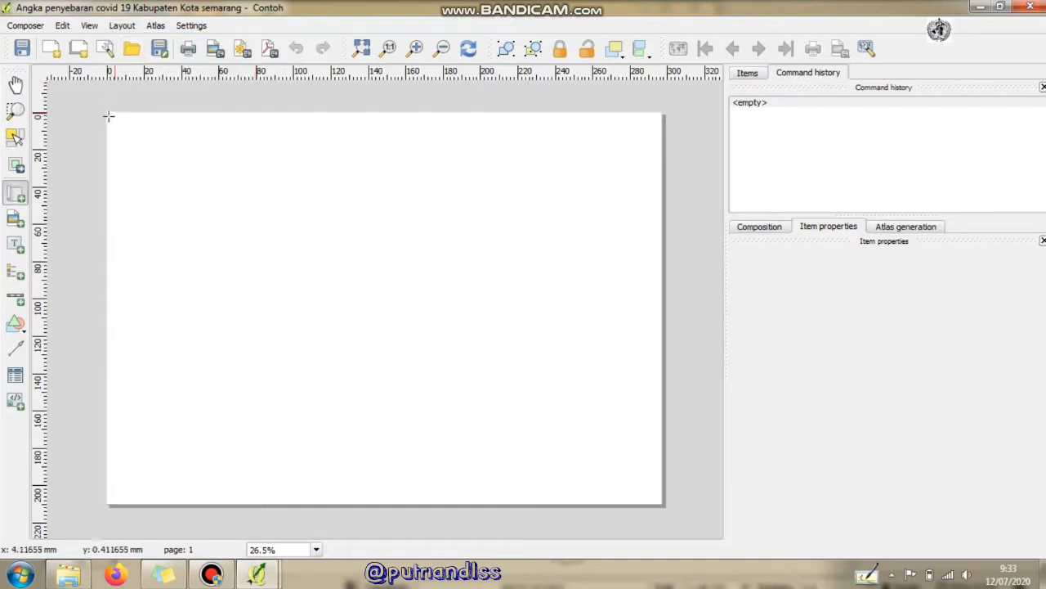
left_click_drag(106, 116, 433, 386)
left_click_drag(297, 216, 298, 264)
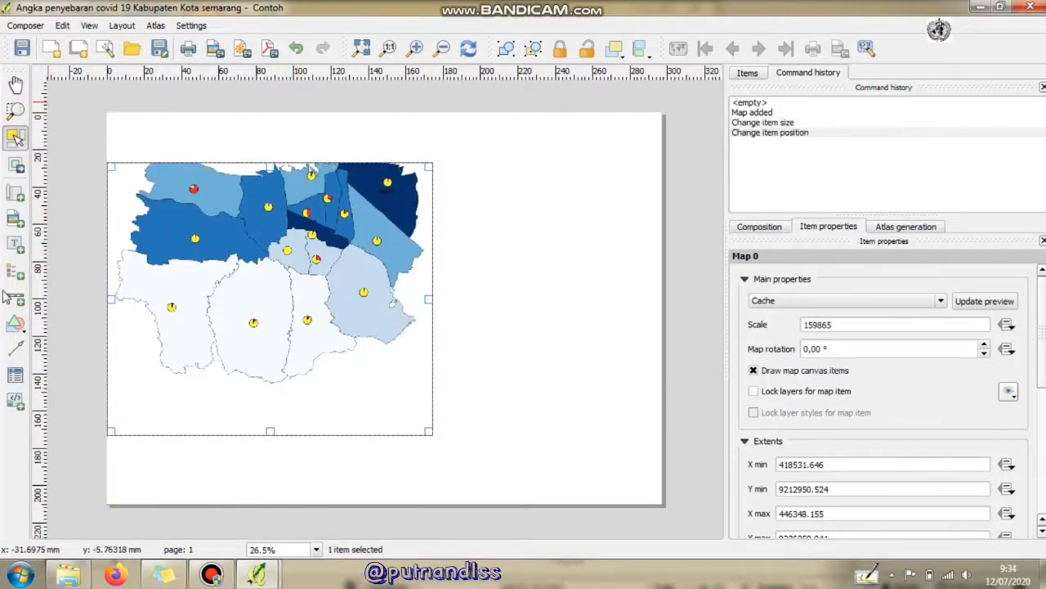
Step: Add a label above the map reading "ANGKA PENYEBARAN COVID 19 KABUPATEN KOTA SEMARANG - CONTOH"
left_click(16, 244)
left_click_drag(114, 120, 446, 159)
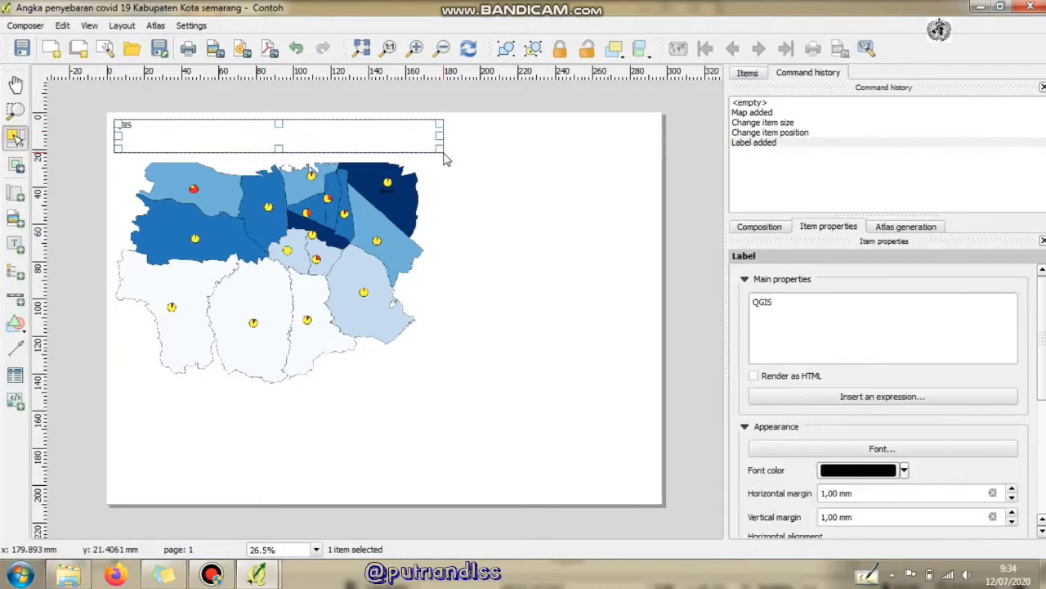
double_click(821, 305)
key("BackSpace")
type("A")
key("BackSpace")
type("ANGKA PEN")
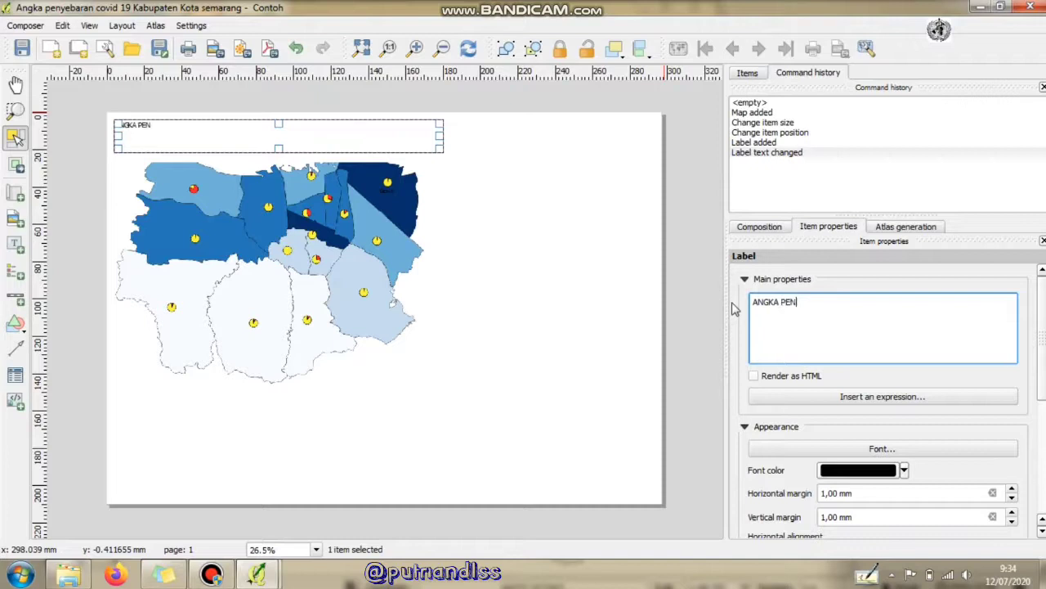
type("YEBARAN COVID 19")
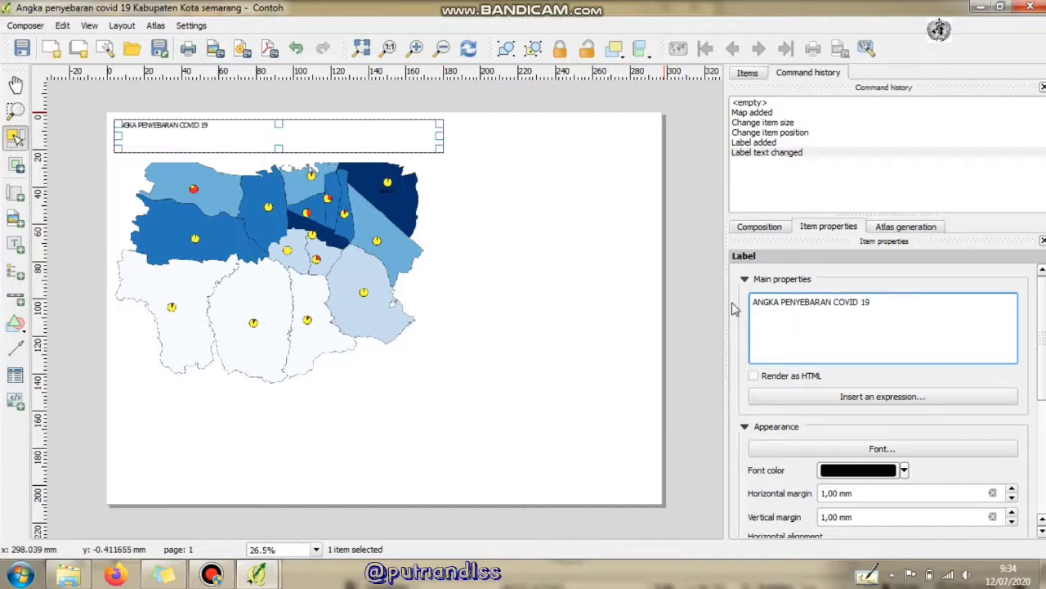
type(" KABUPATEN KOTA SEMANG")
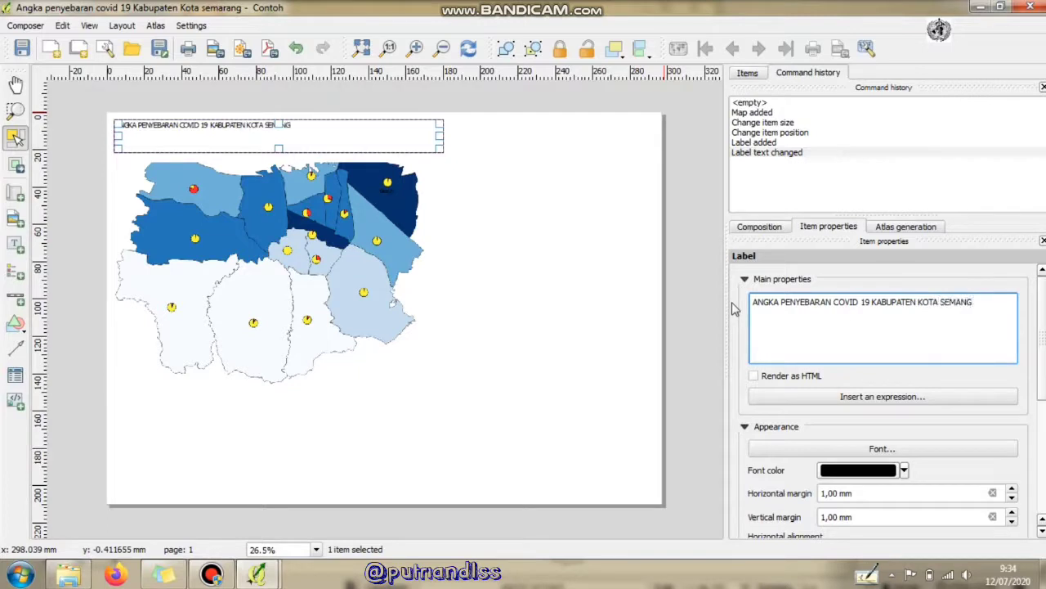
key("BackSpace")
key("BackSpace")
type("RANG - CONTOH")
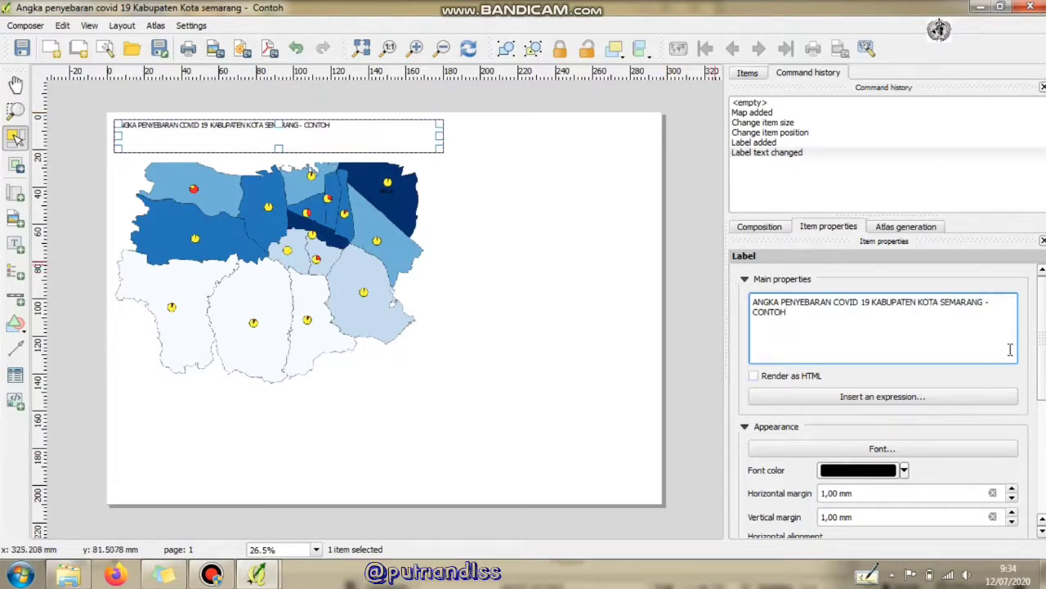
Step: Align the title label's text to Center horizontally and Middle vertically
scroll(943, 424, "down", 3)
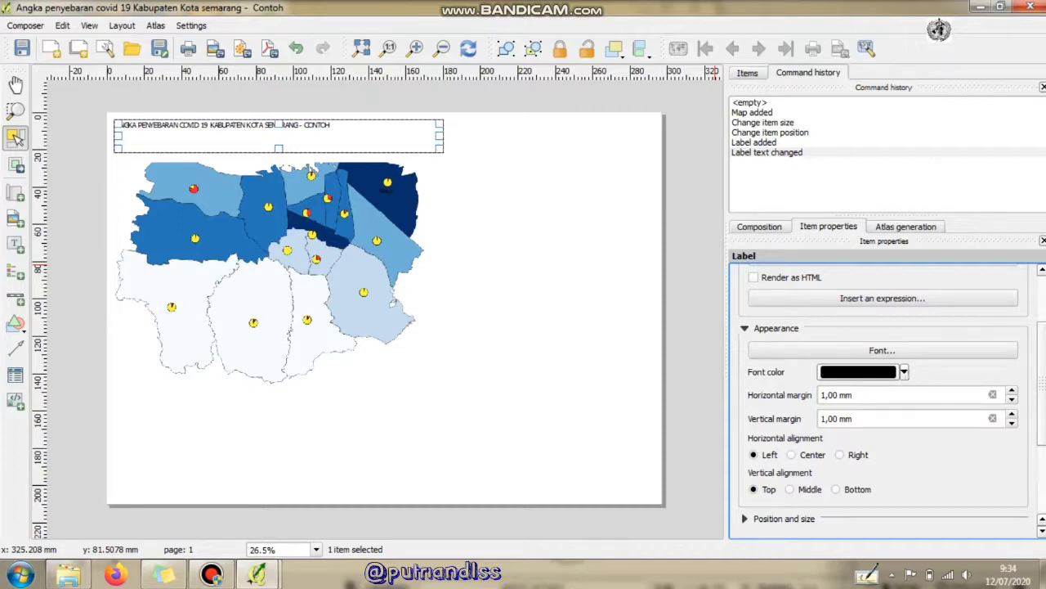
scroll(1043, 482, "down", 5)
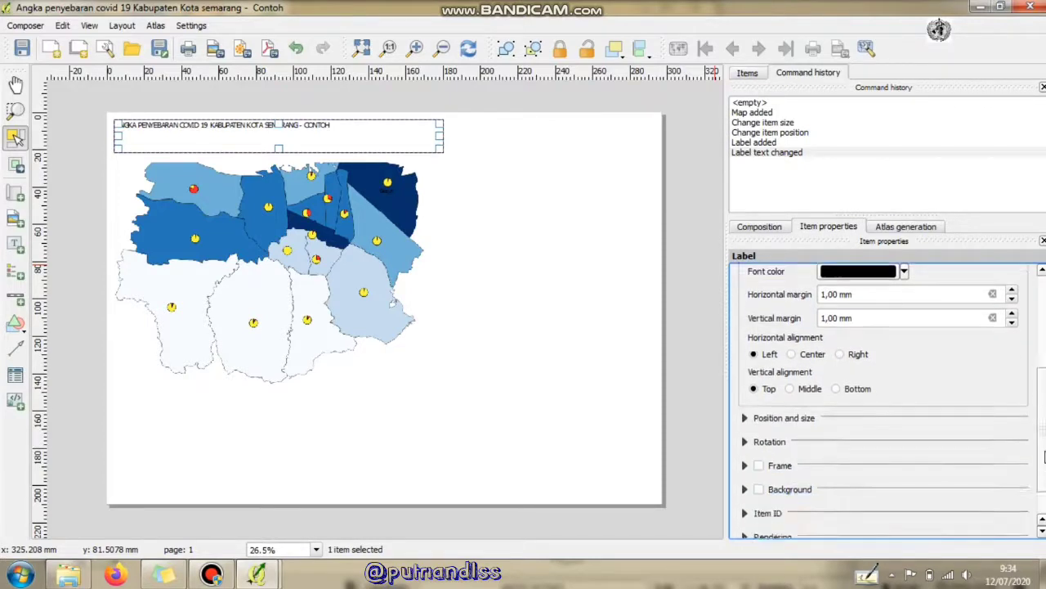
scroll(1043, 482, "up", 4)
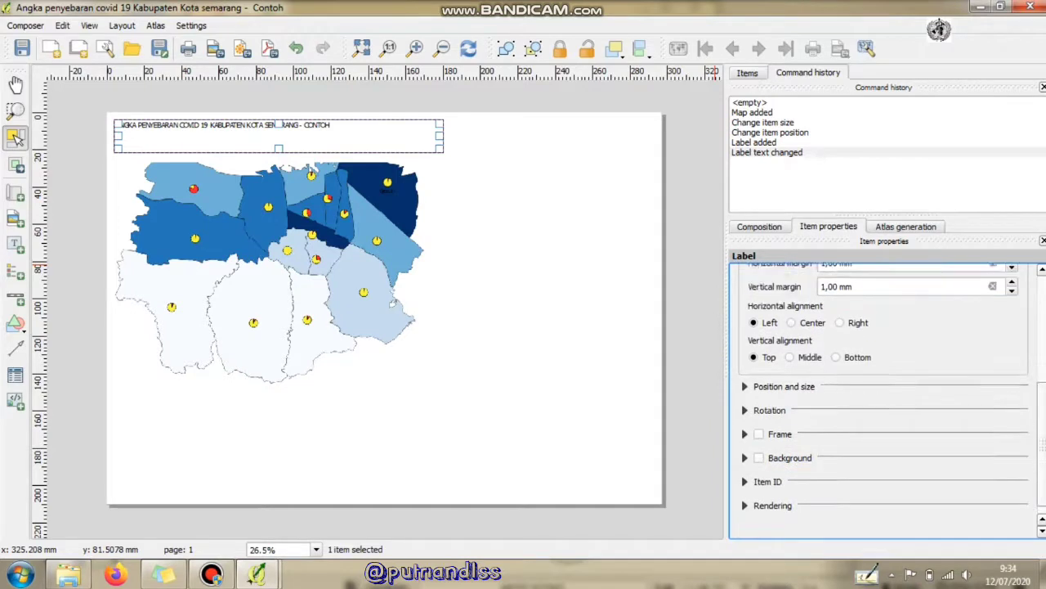
scroll(883, 400, "up", 3)
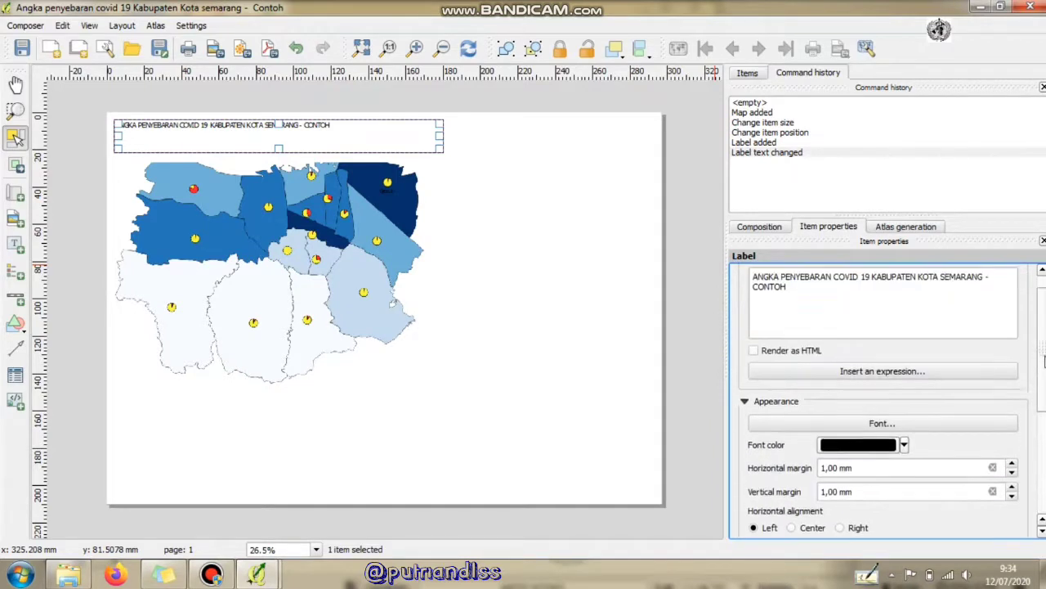
scroll(935, 421, "down", 1)
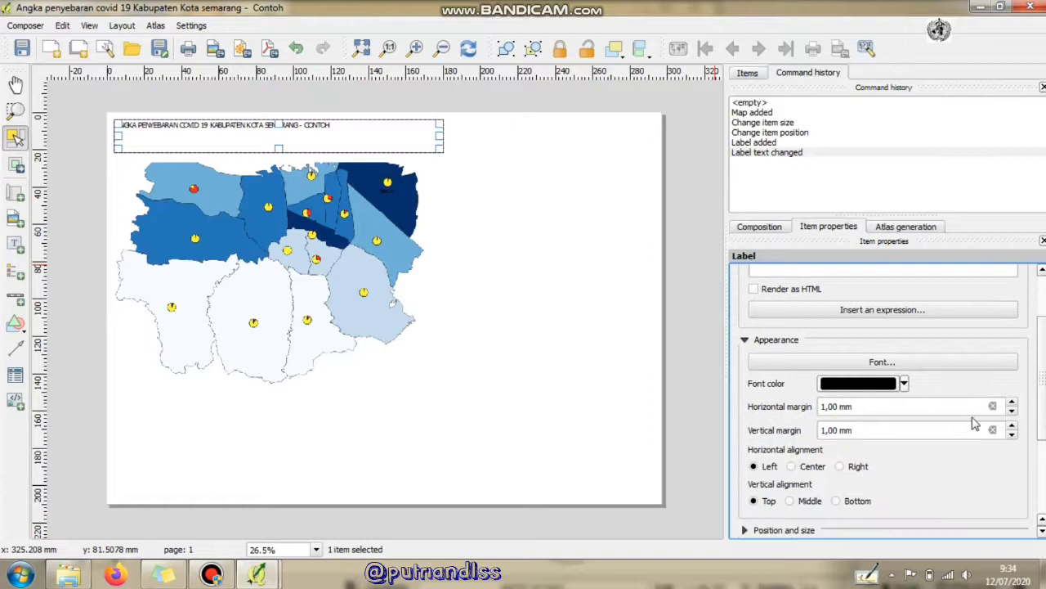
left_click(811, 467)
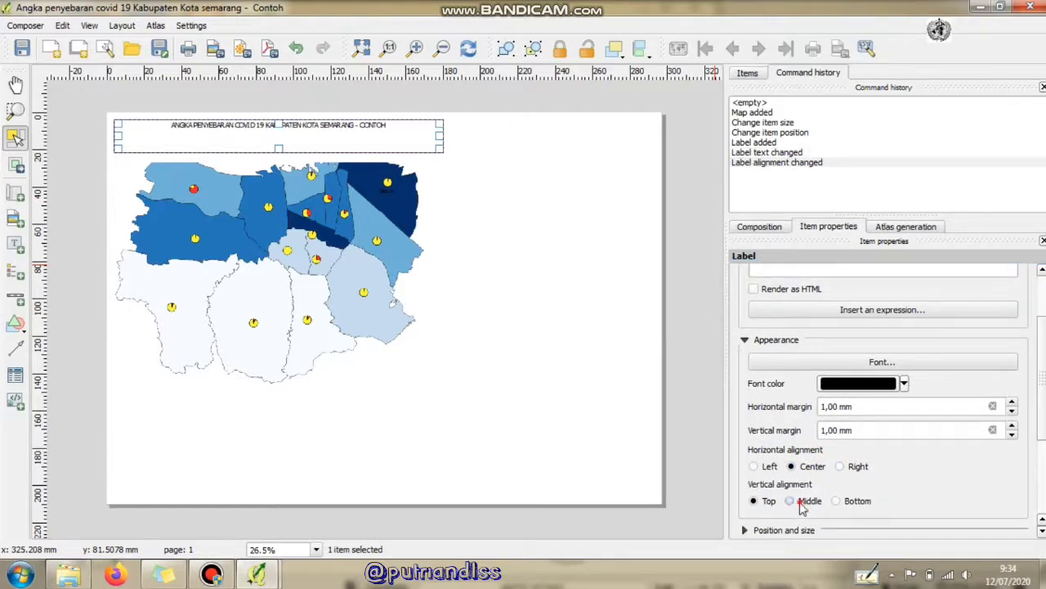
left_click(803, 504)
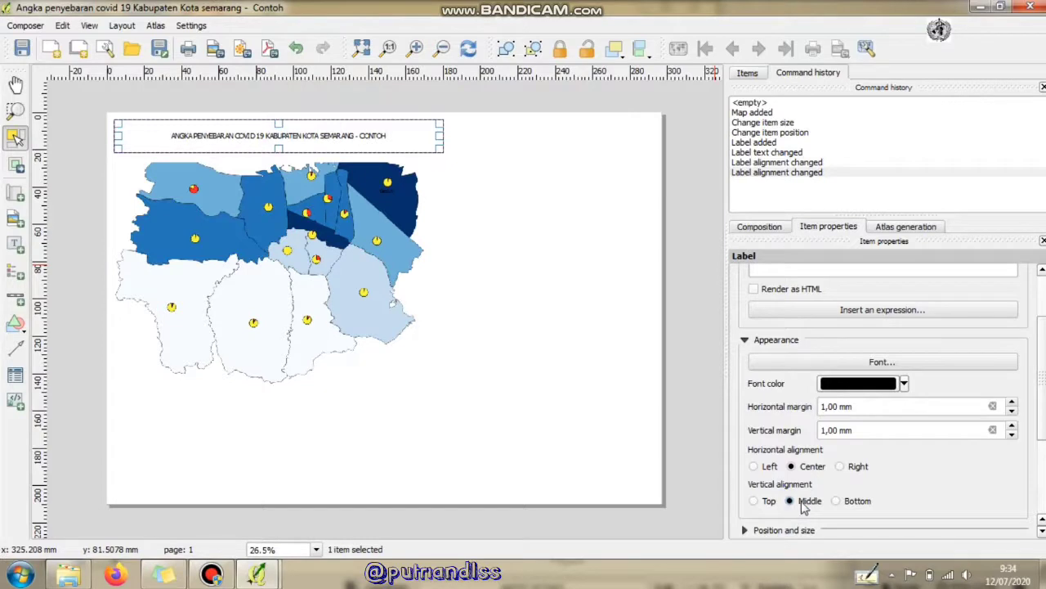
Step: Set the title label's font size to 24
left_click(985, 363)
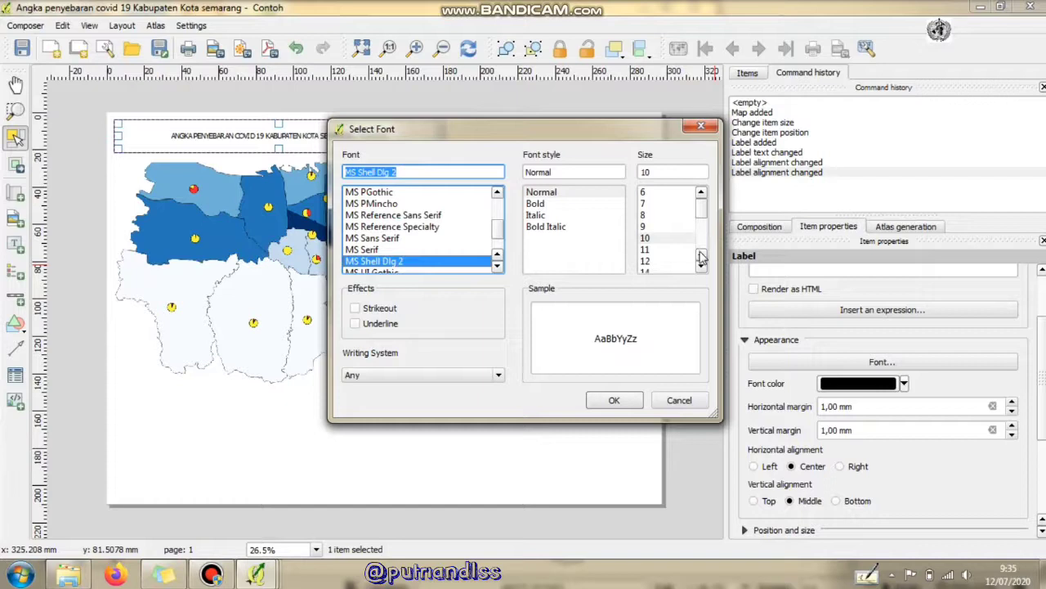
left_click_drag(706, 205, 706, 225)
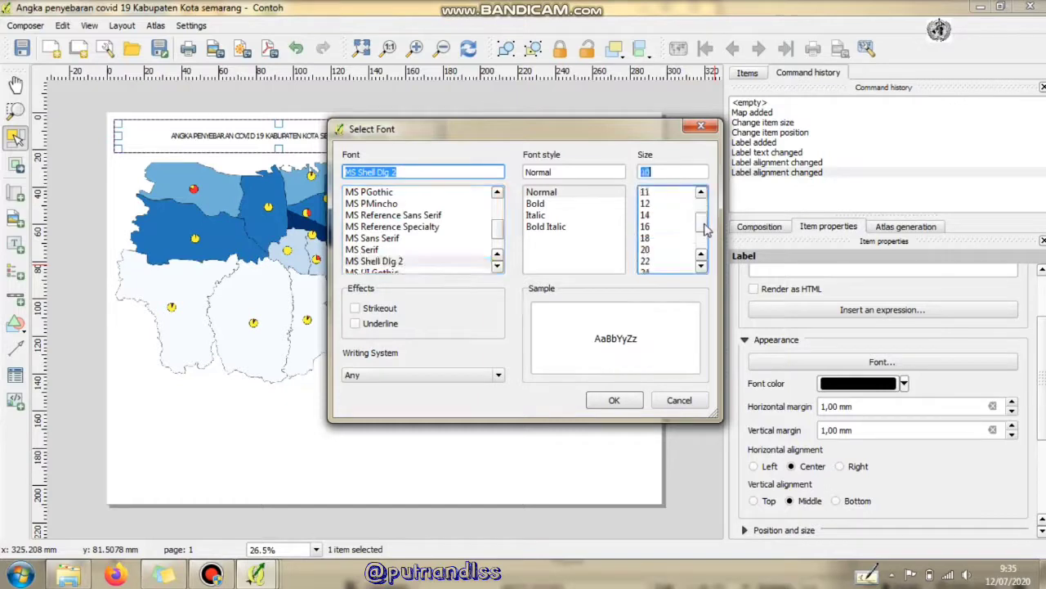
left_click(646, 250)
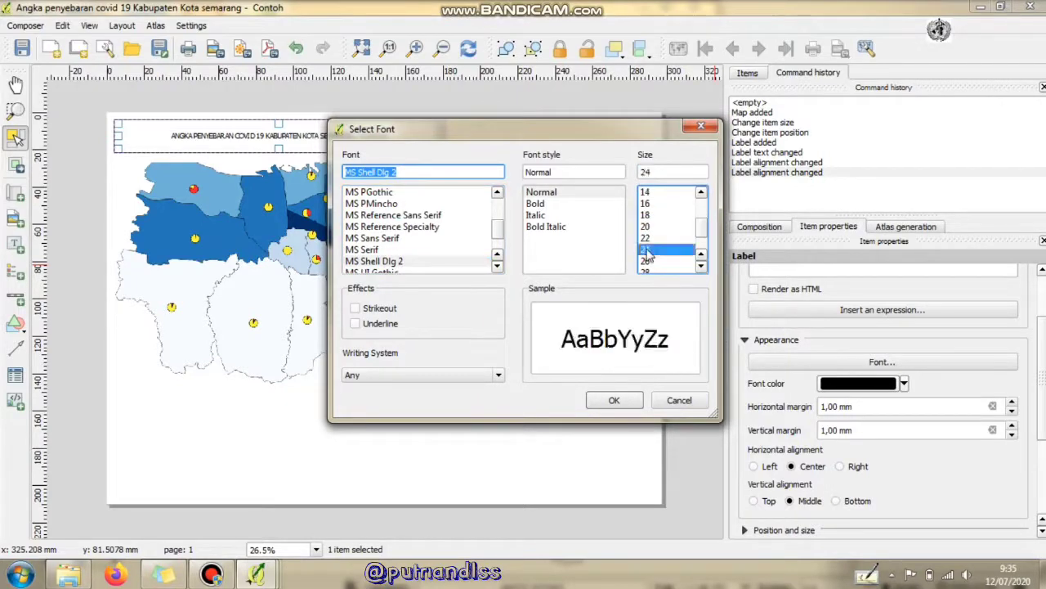
left_click(614, 399)
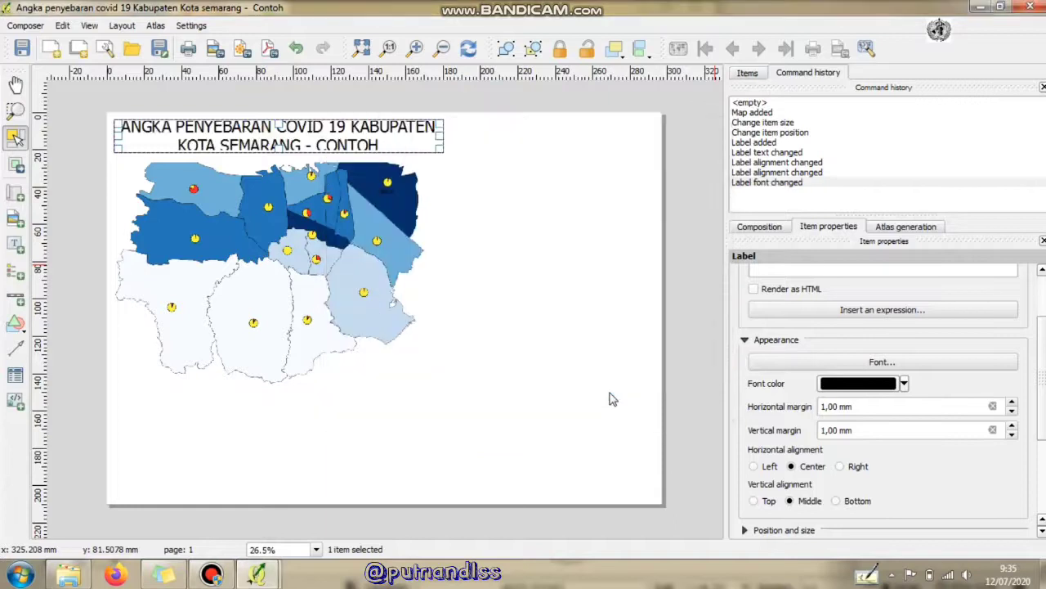
Step: Reduce the title label's font size to 18 and deselect the label
left_click(931, 366)
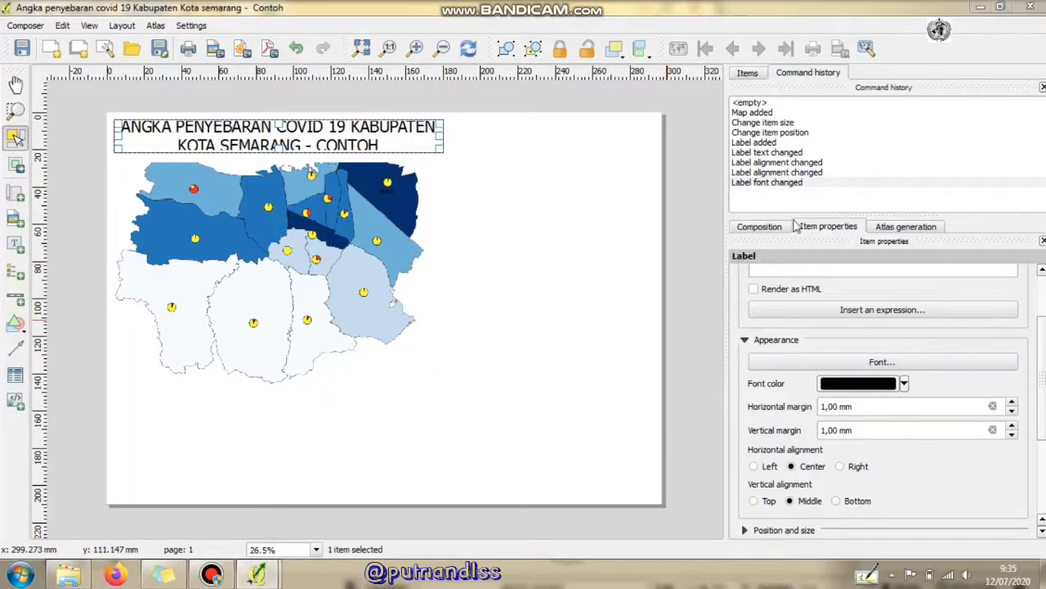
left_click(645, 227)
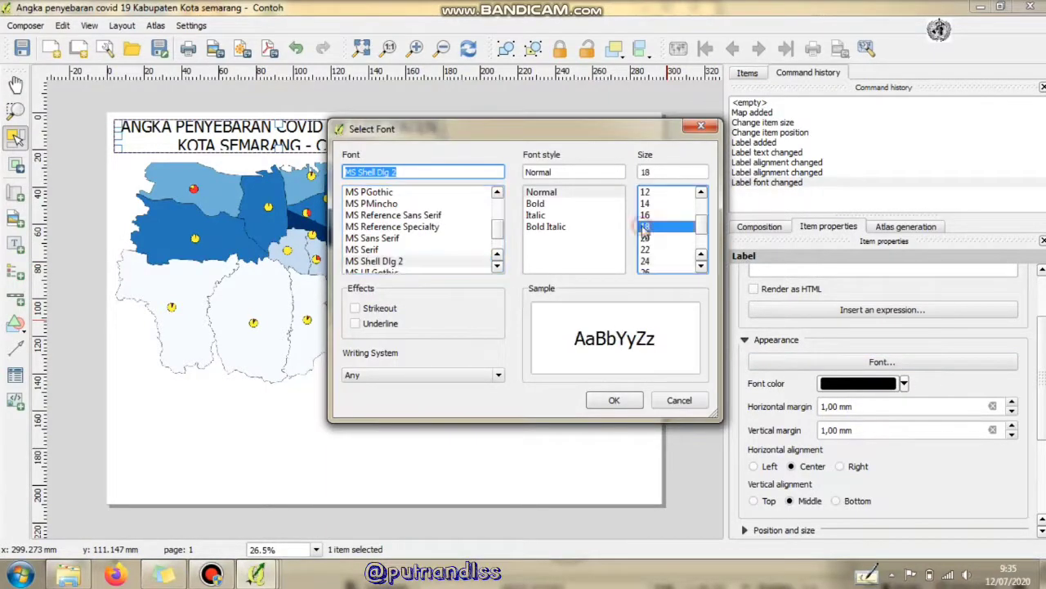
left_click(623, 404)
left_click(488, 147)
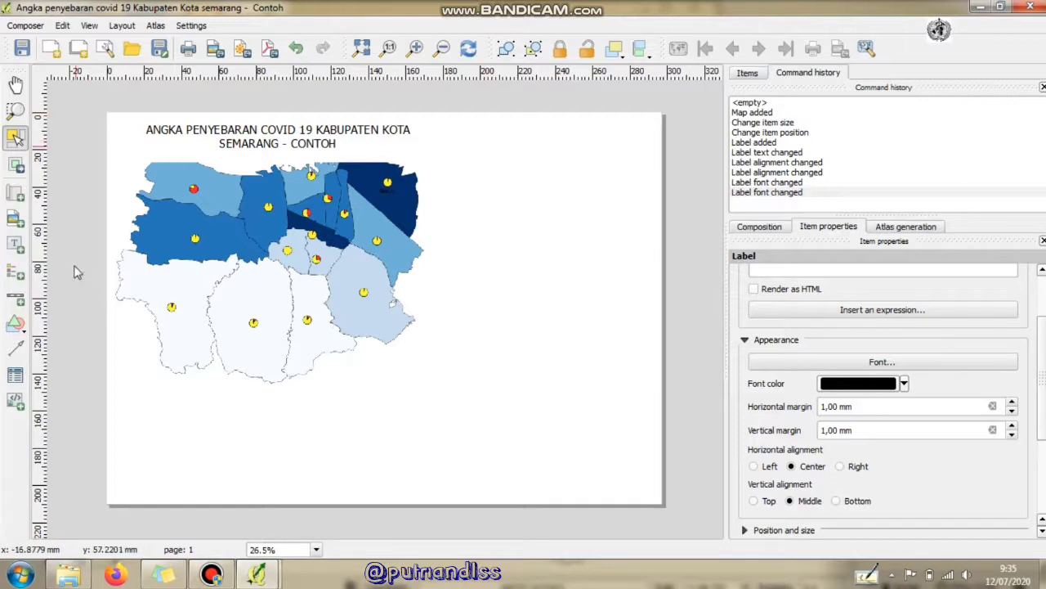
Step: Add a legend in the empty area right of the map and shift it slightly down
left_click(23, 275)
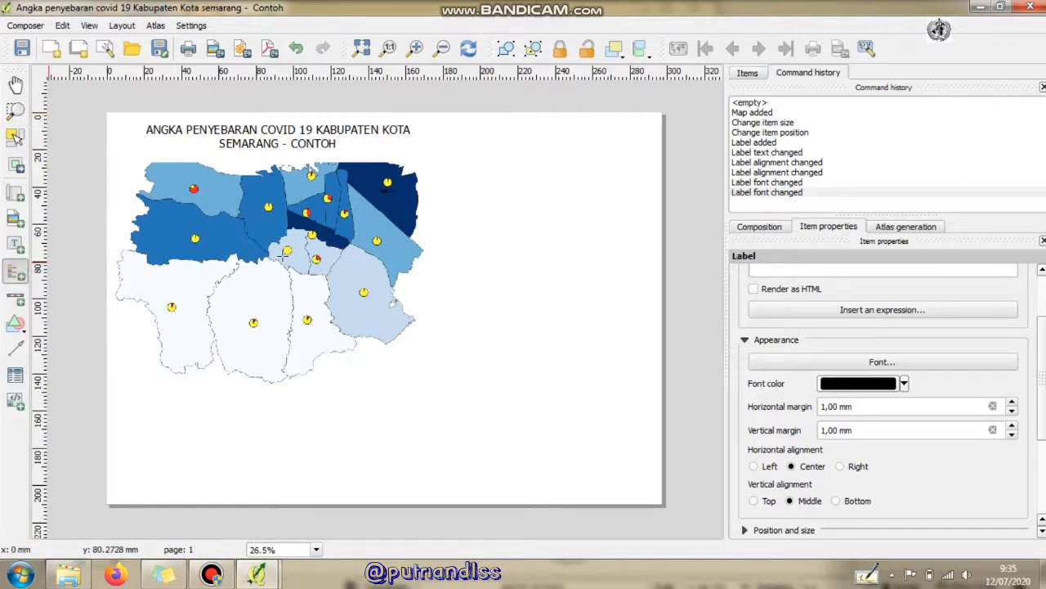
left_click_drag(505, 152, 602, 313)
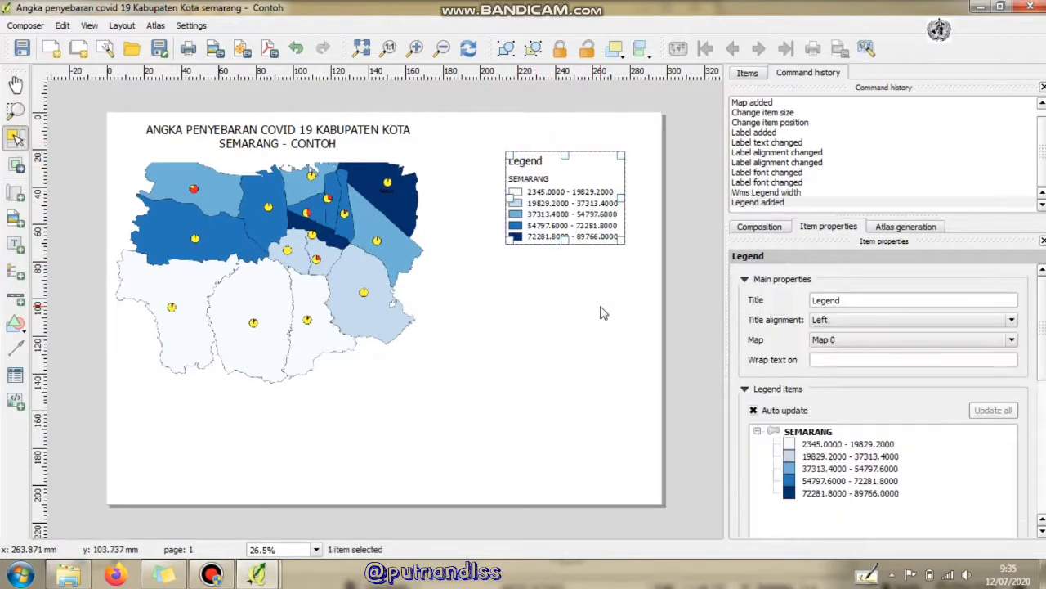
left_click_drag(577, 199, 587, 248)
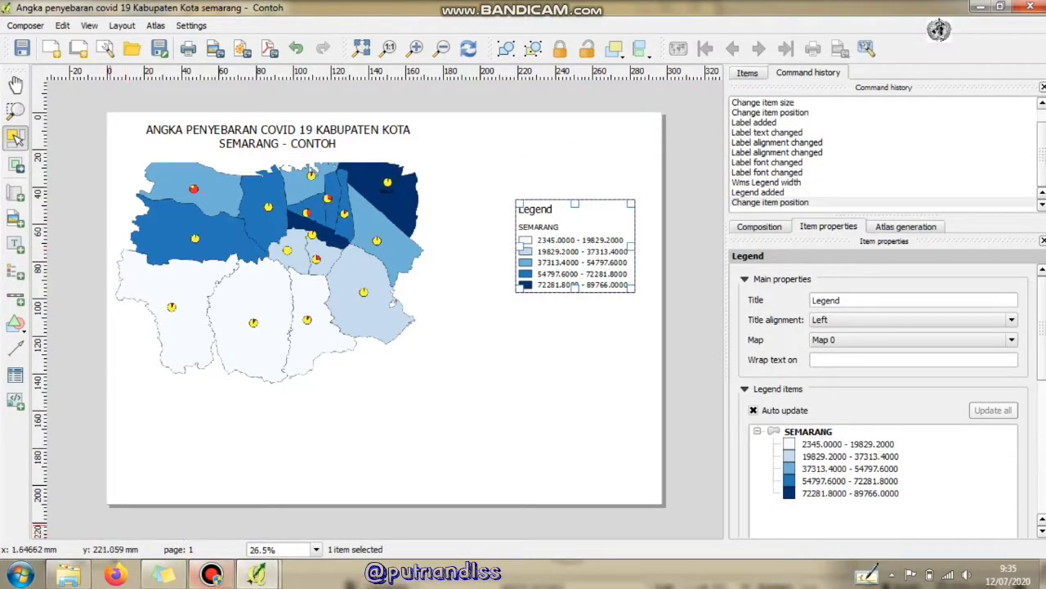
Step: Check the map in the main QGIS window, return to the composer and move the legend up towards the page's upper right
mouse_move(256, 573)
left_click(188, 502)
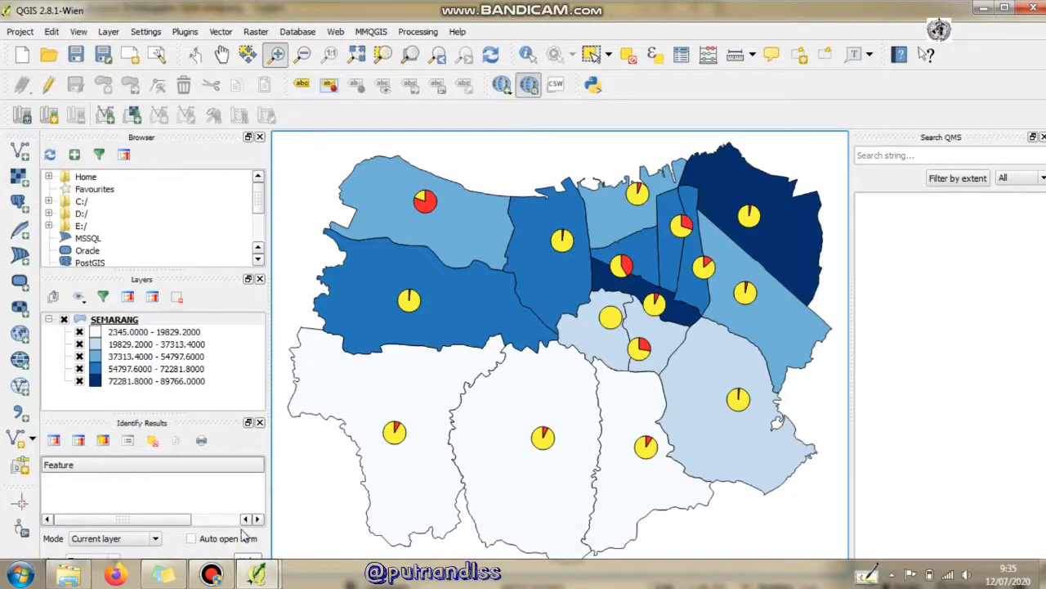
mouse_move(256, 574)
left_click(339, 480)
left_click_drag(570, 242, 576, 195)
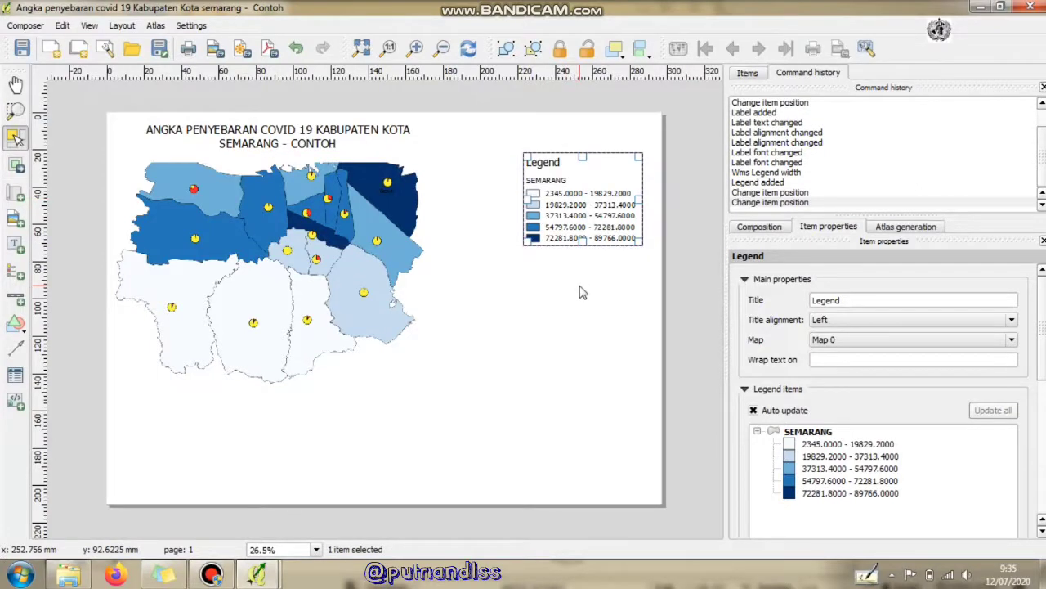
Step: Replace the legend's title with "ANGKA TERINFEKSI COVID 19"
left_click(891, 301)
key("BackSpace")
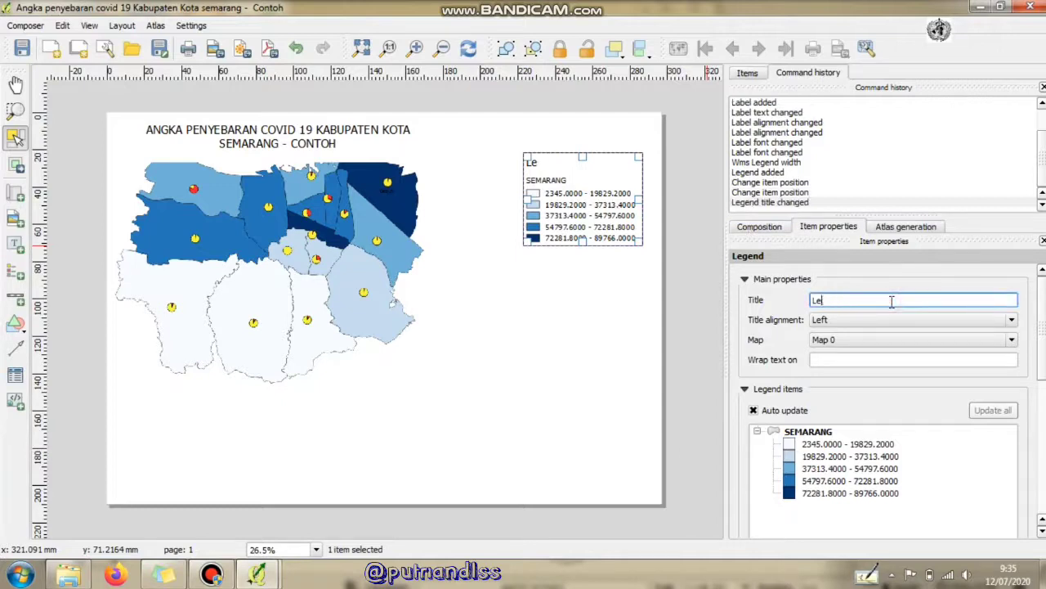
key("BackSpace")
key("BackSpace")
type("ANGKA TERINFEKSI COVID 19")
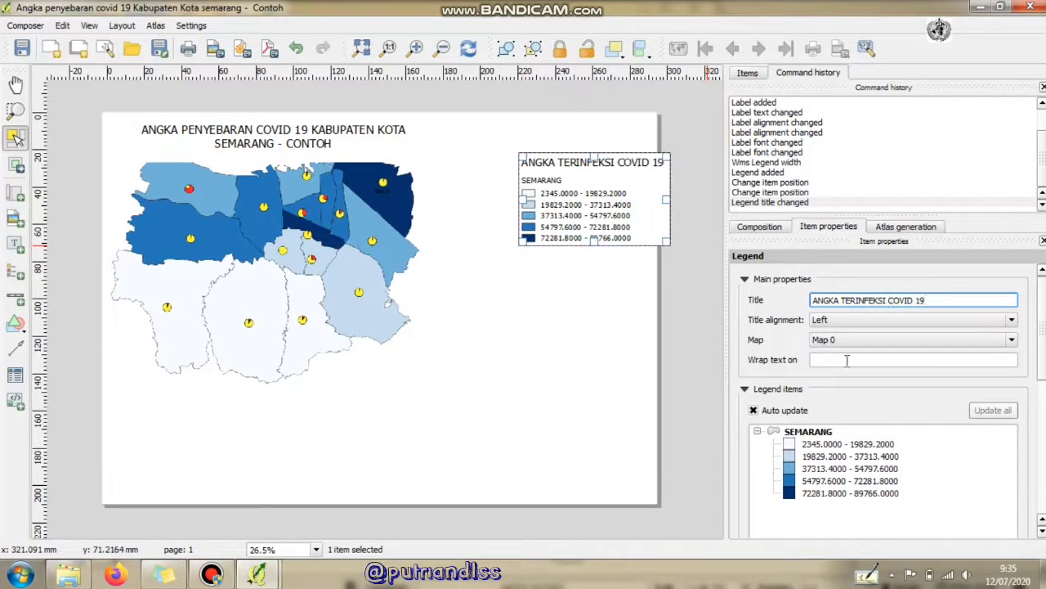
left_click(537, 360)
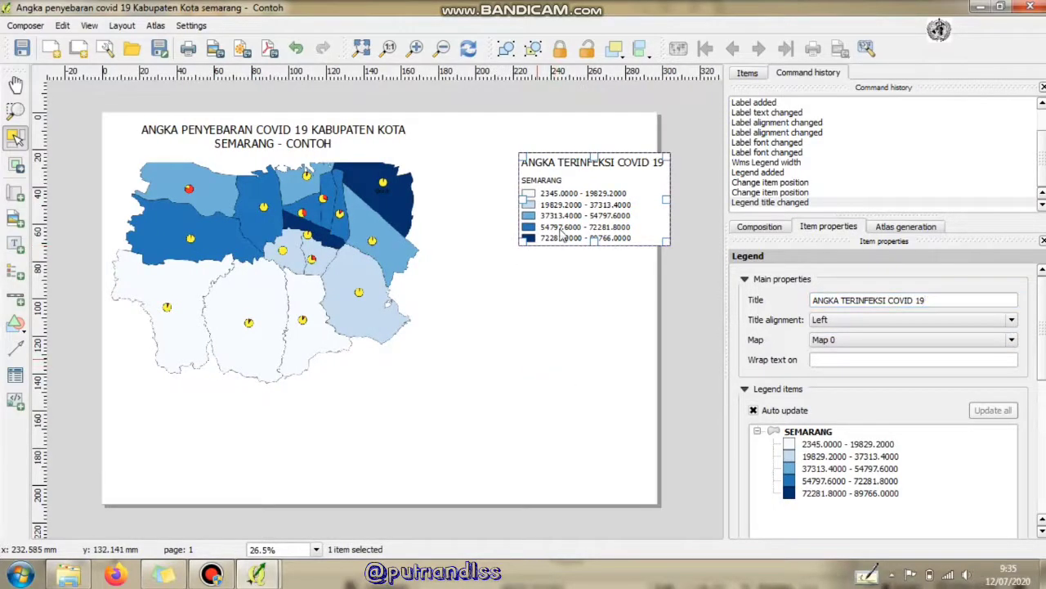
Step: Move the legend below the map into the page's lower-left corner and deselect all items
left_click(567, 181)
left_click_drag(548, 180, 533, 178)
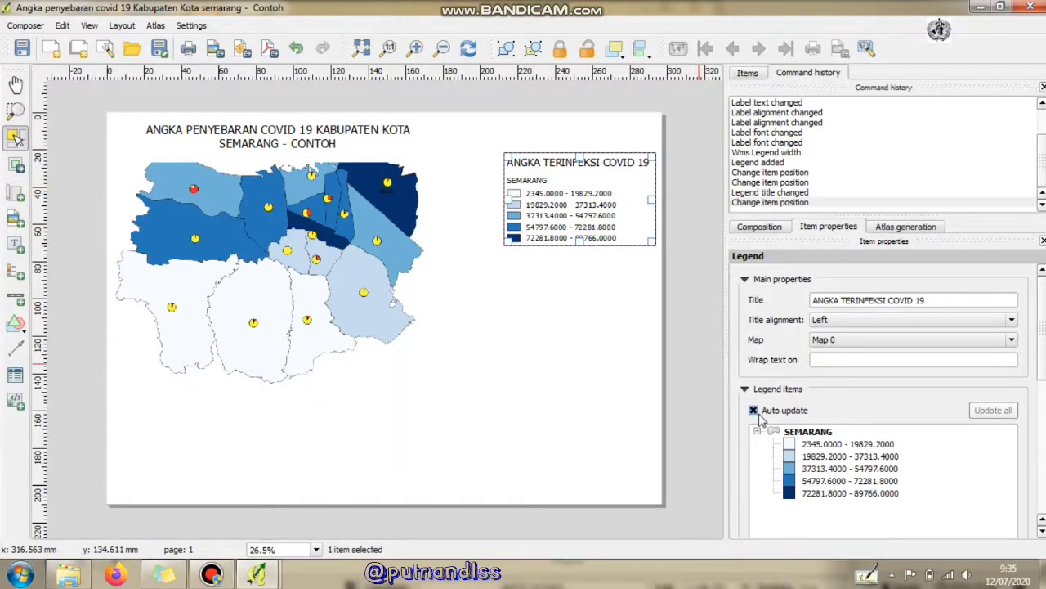
left_click_drag(575, 203, 187, 463)
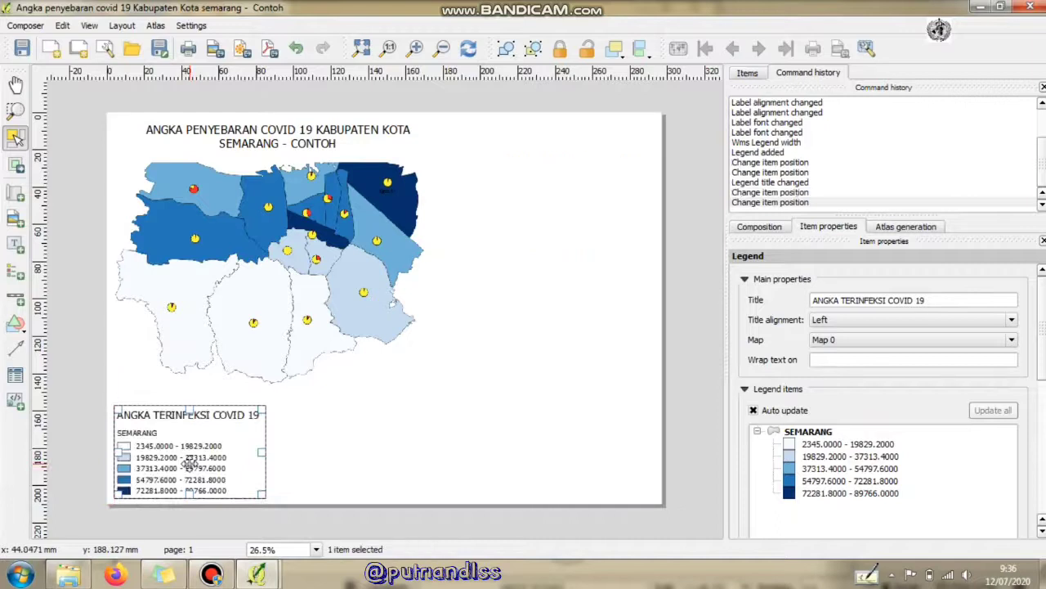
left_click(394, 376)
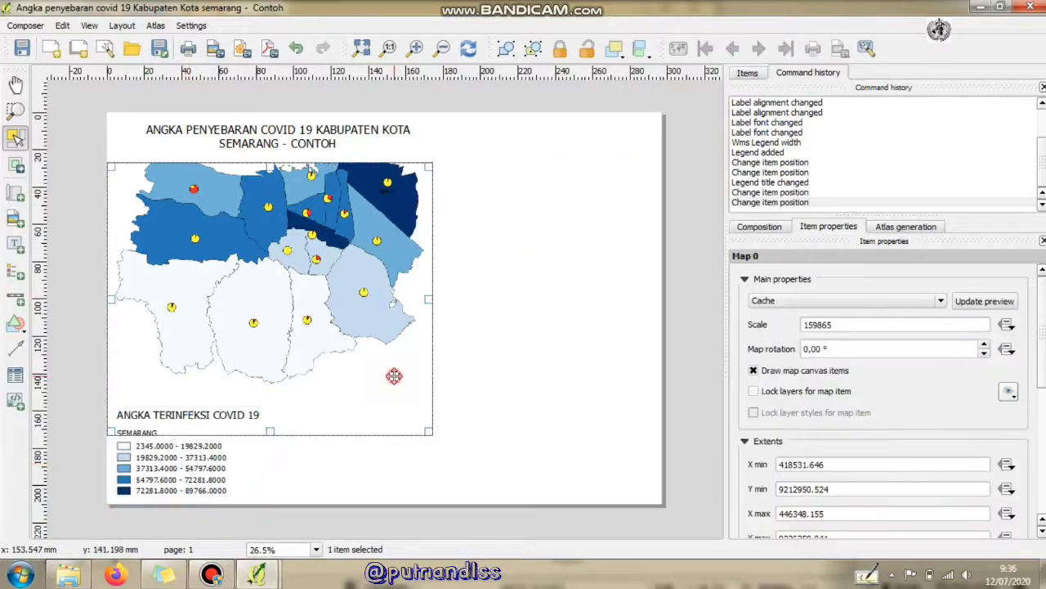
left_click(591, 227)
Step: Add a picture frame in the page's lower-right area and browse for its image source
left_click(14, 330)
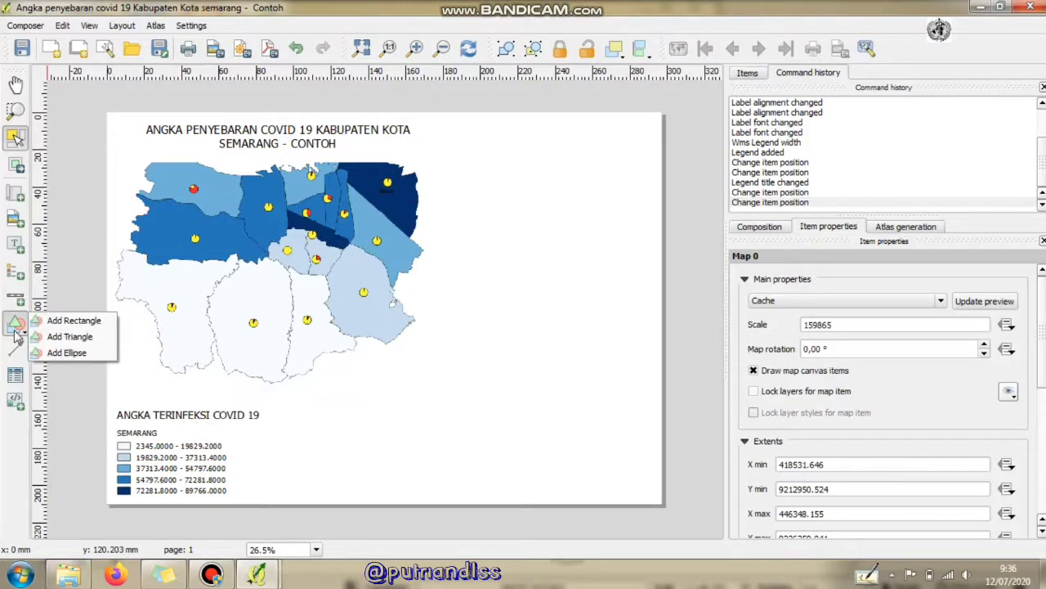
left_click(14, 223)
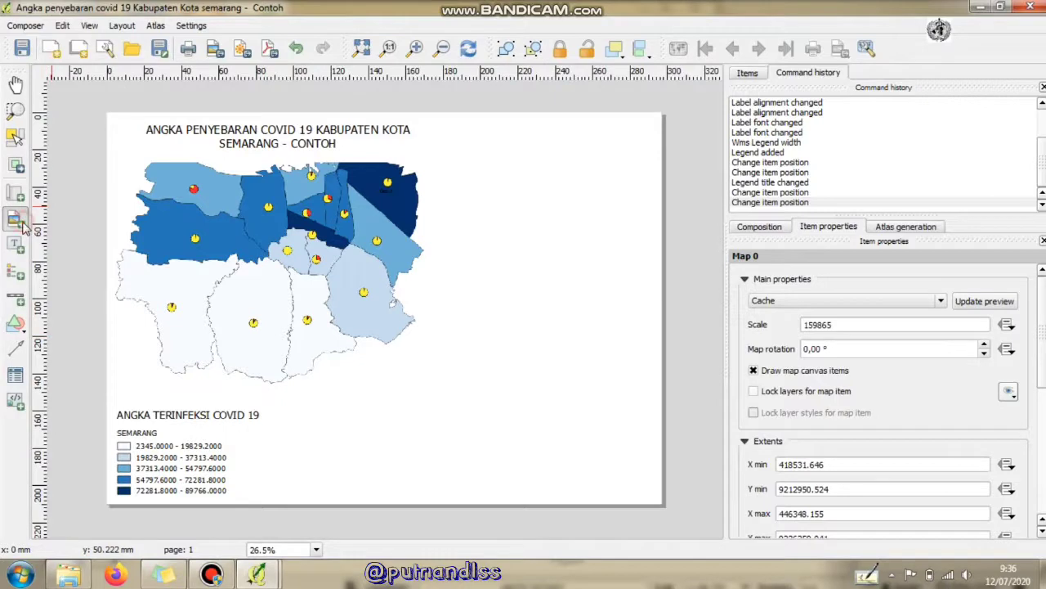
left_click_drag(548, 389, 620, 447)
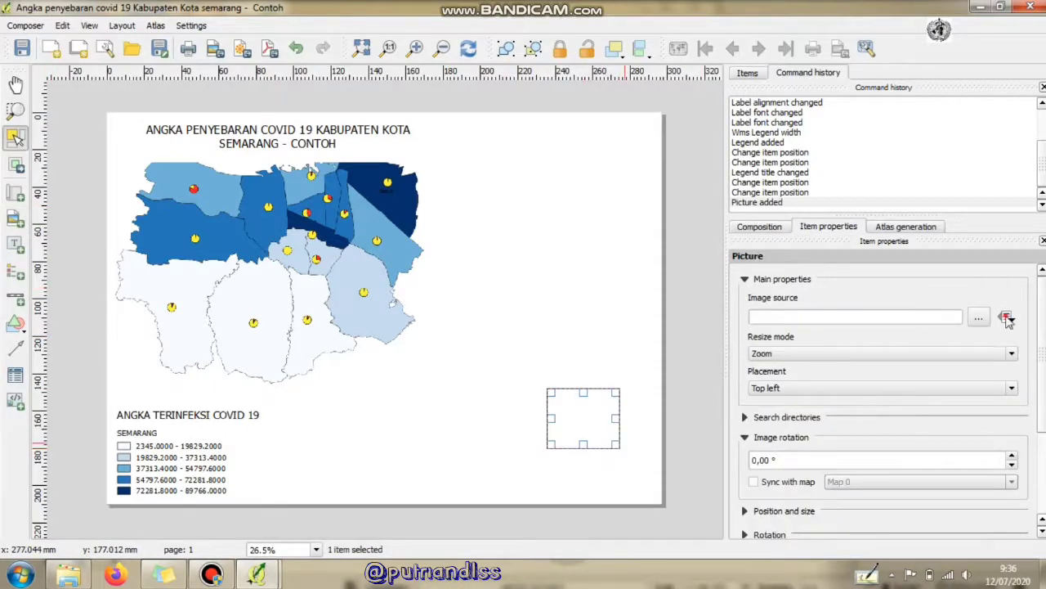
left_click(1007, 319)
left_click(978, 317)
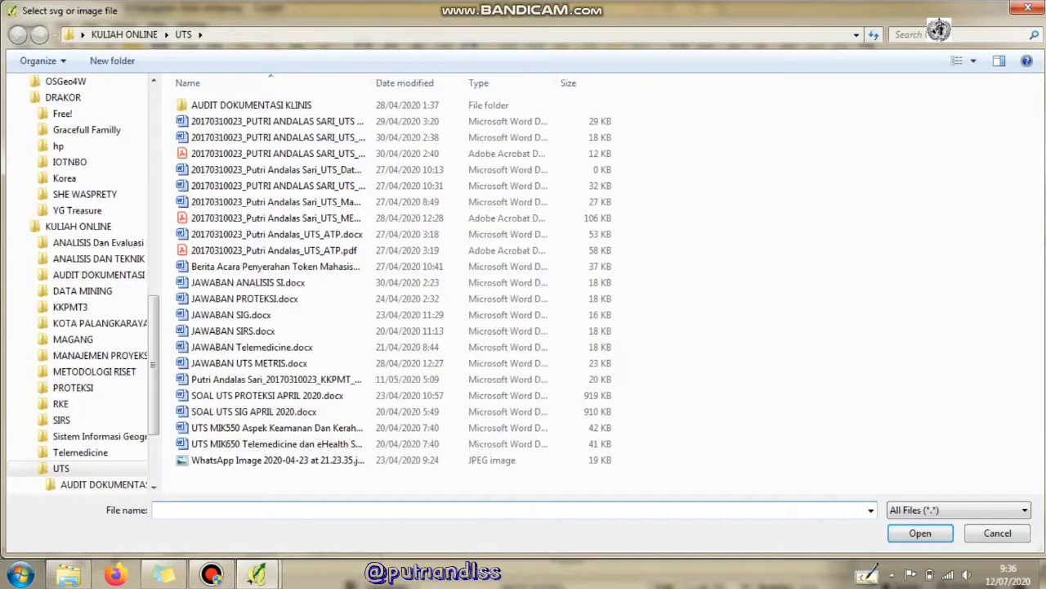
left_click(1022, 8)
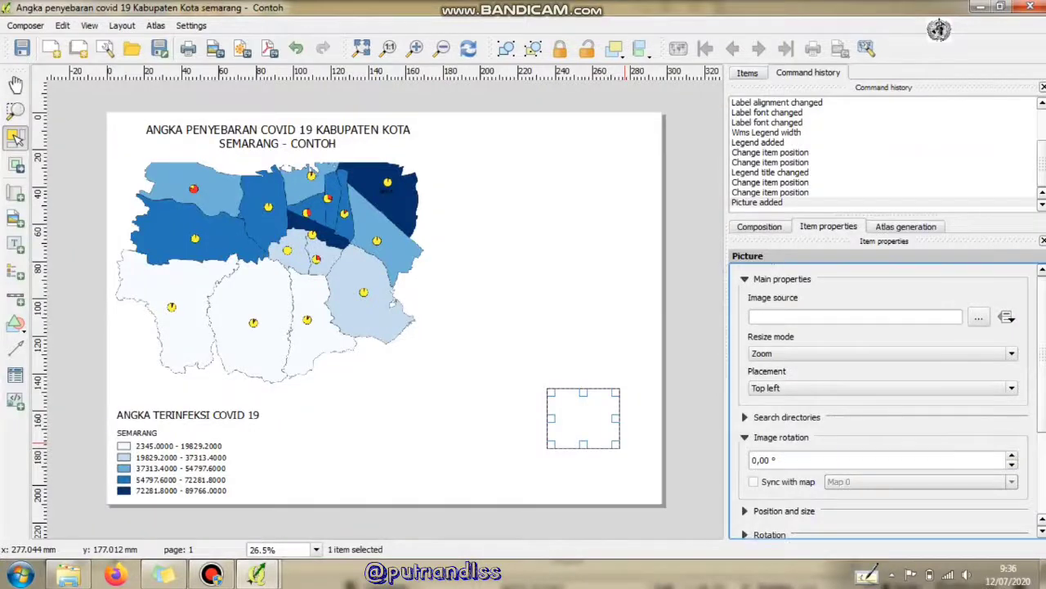
scroll(1005, 318, "down", 1)
left_click(1006, 297)
left_click(981, 299)
left_click(981, 299)
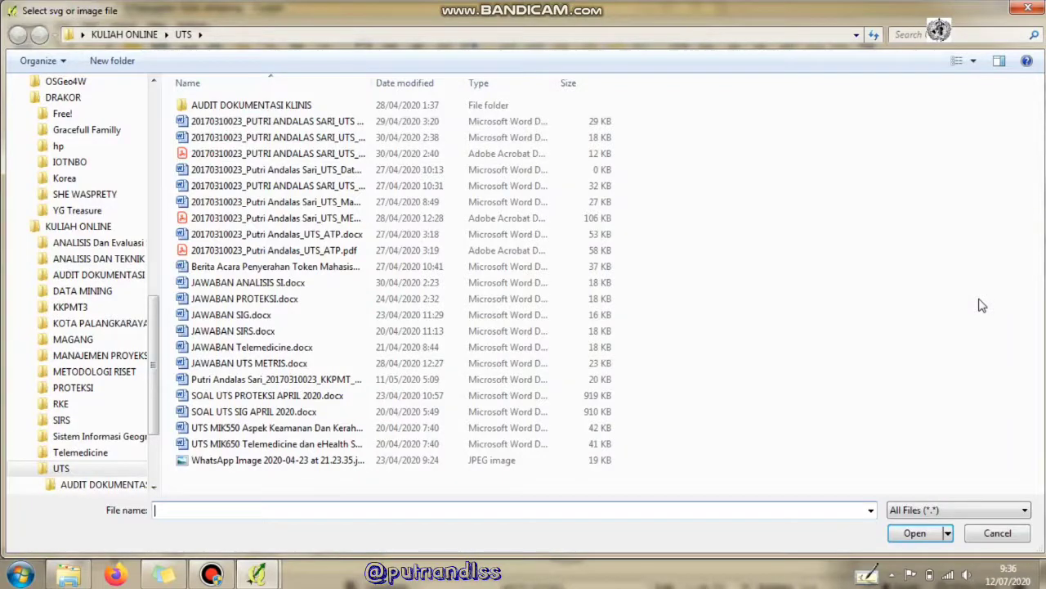
left_click(990, 536)
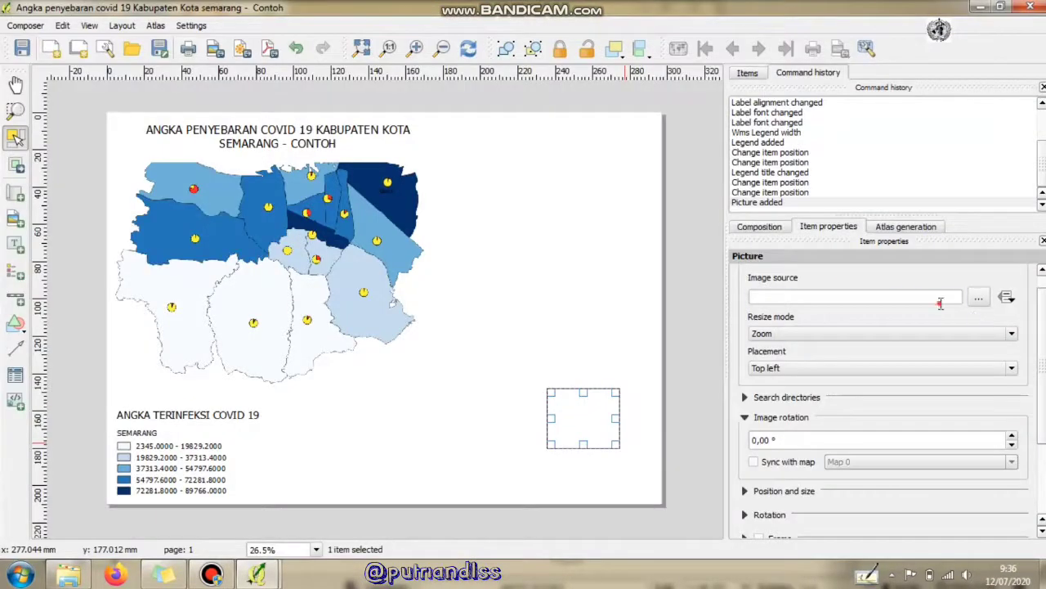
left_click(979, 298)
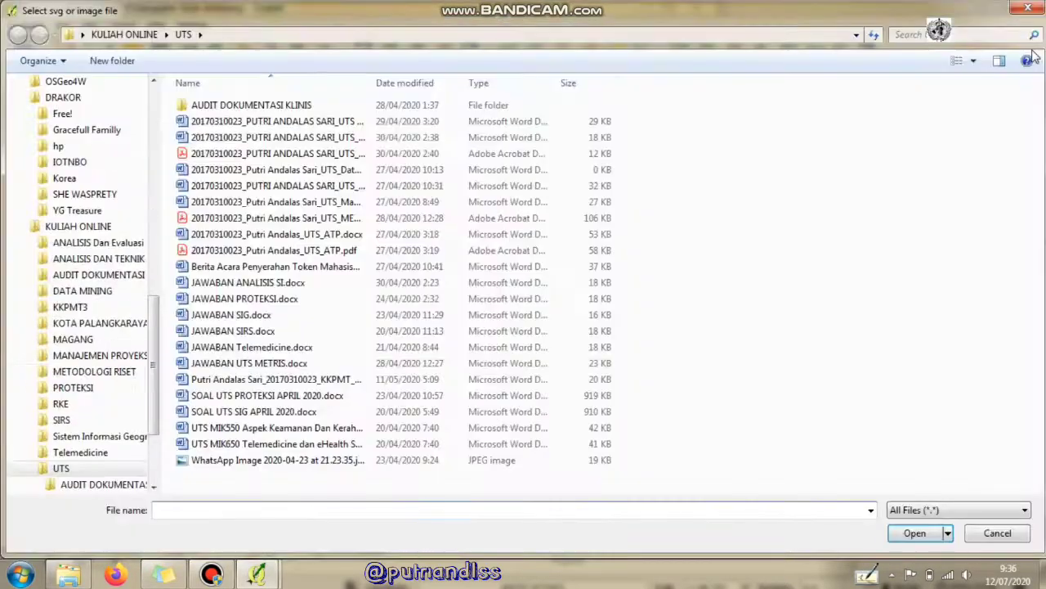
left_click(1029, 8)
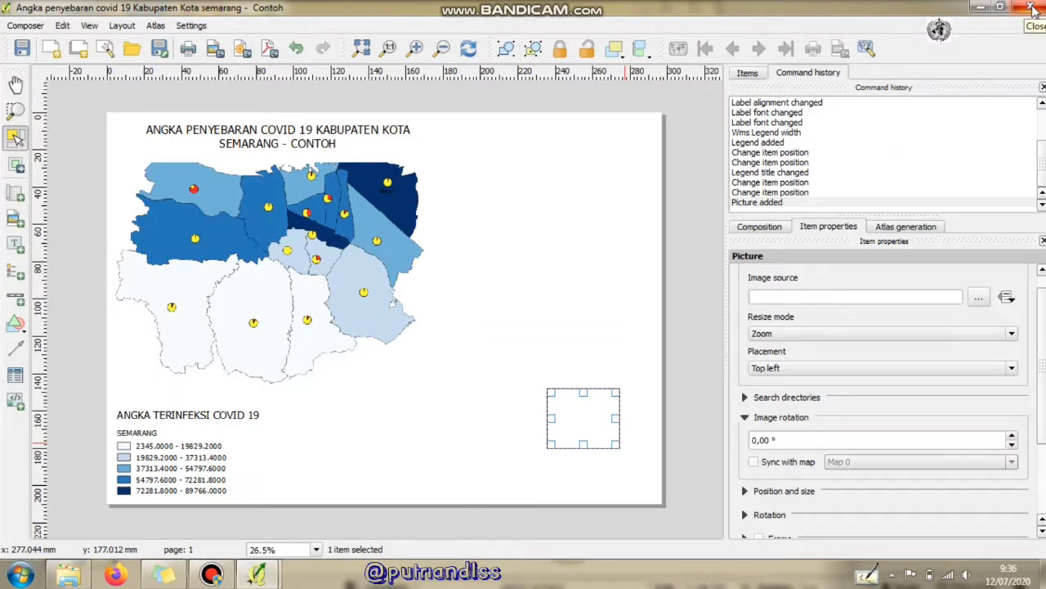
left_click(1008, 298)
left_click(1009, 299)
left_click(1010, 301)
left_click(1013, 301)
left_click(1012, 301)
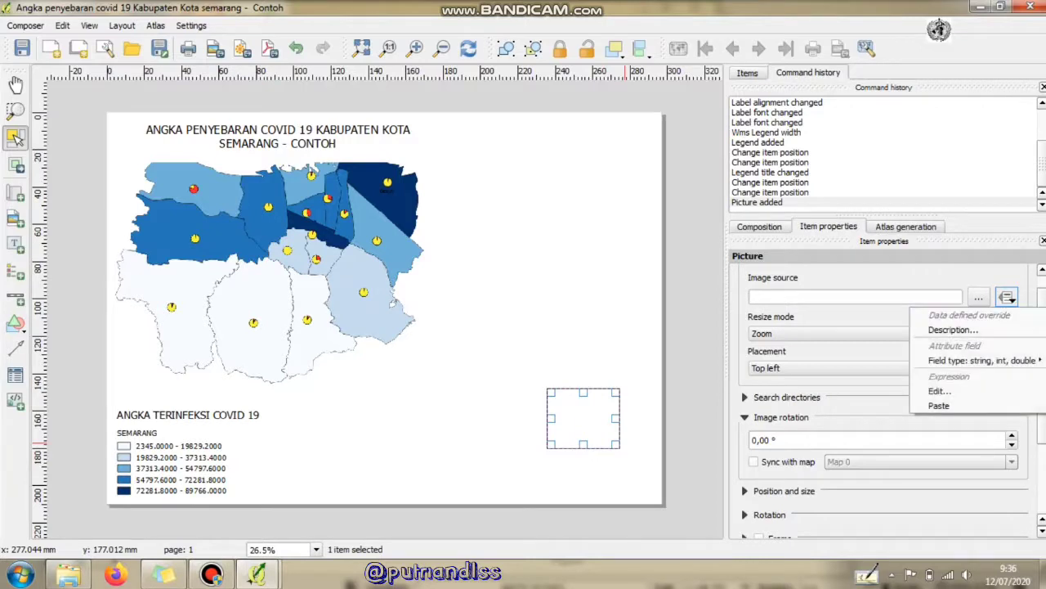
left_click(1045, 305)
mouse_move(1045, 319)
left_mouse_down()
mouse_move(1045, 391)
mouse_move(1044, 316)
left_mouse_up()
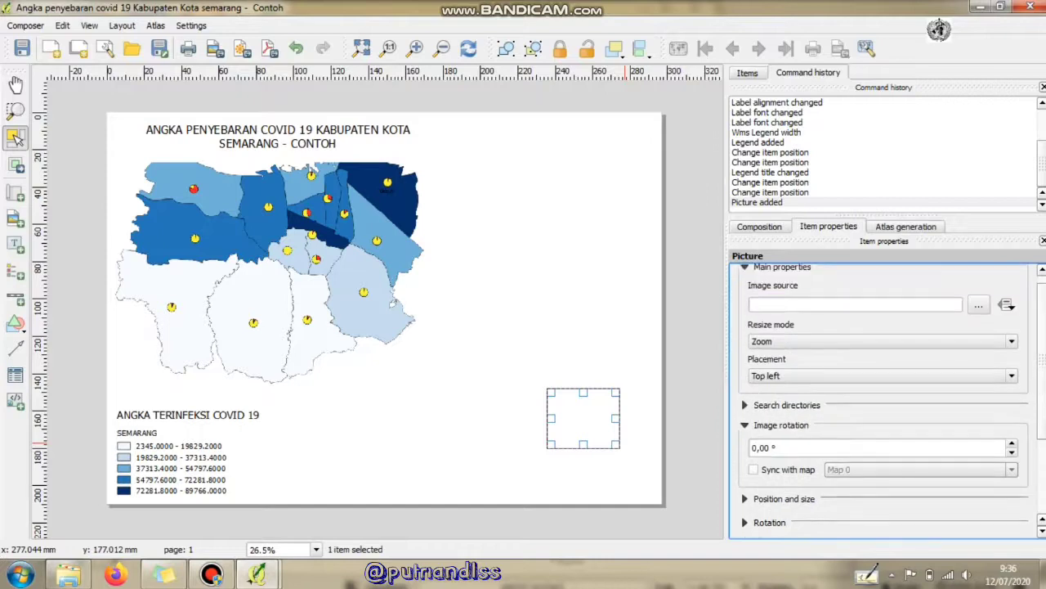
Step: Move the empty picture frame slightly down and to the left, and browse again for its image source
left_click_drag(585, 418, 557, 441)
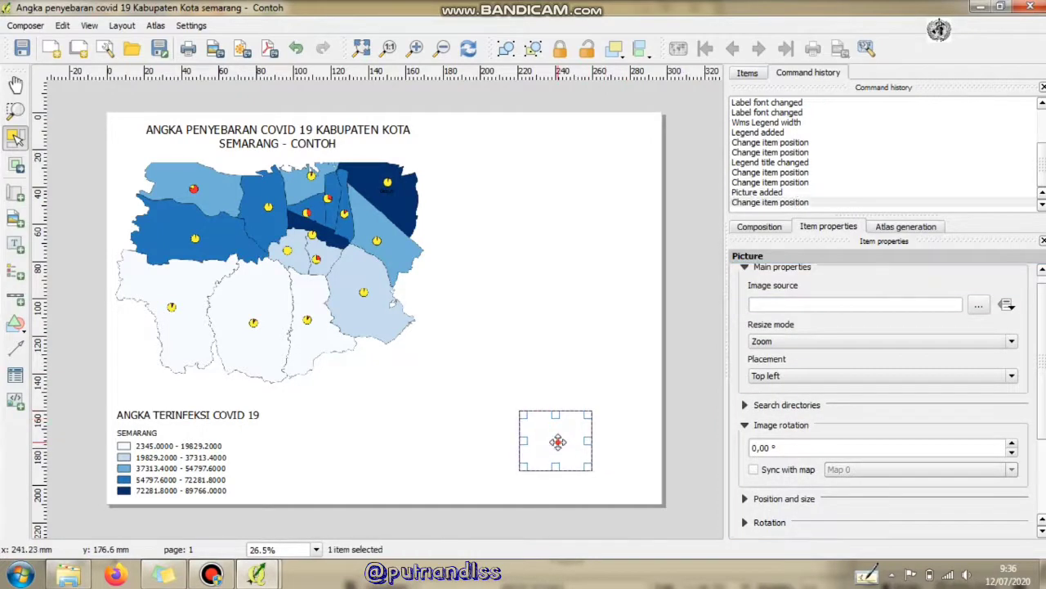
left_click(978, 305)
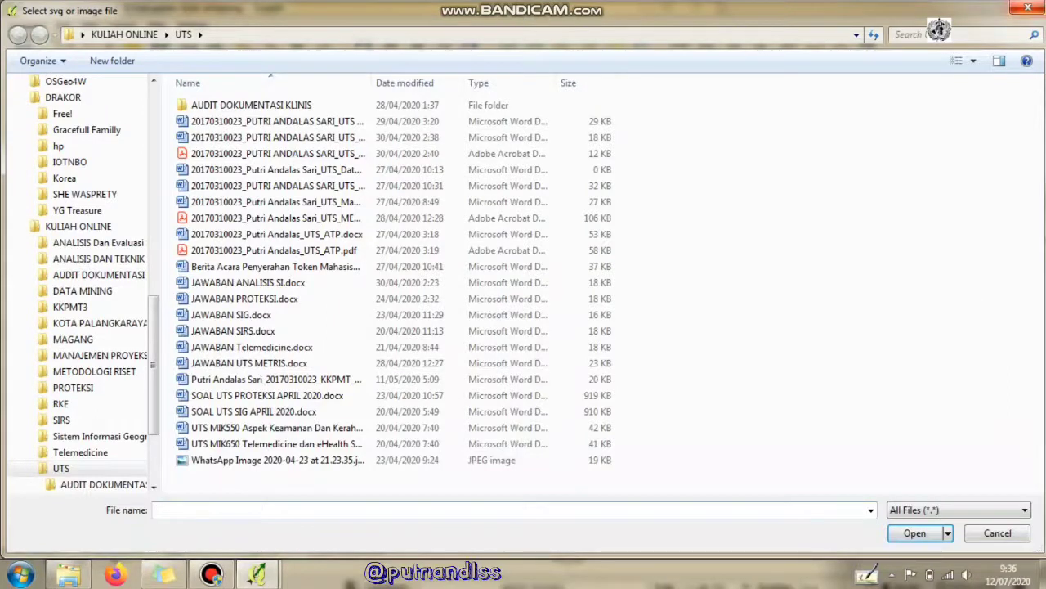
left_click(1038, 9)
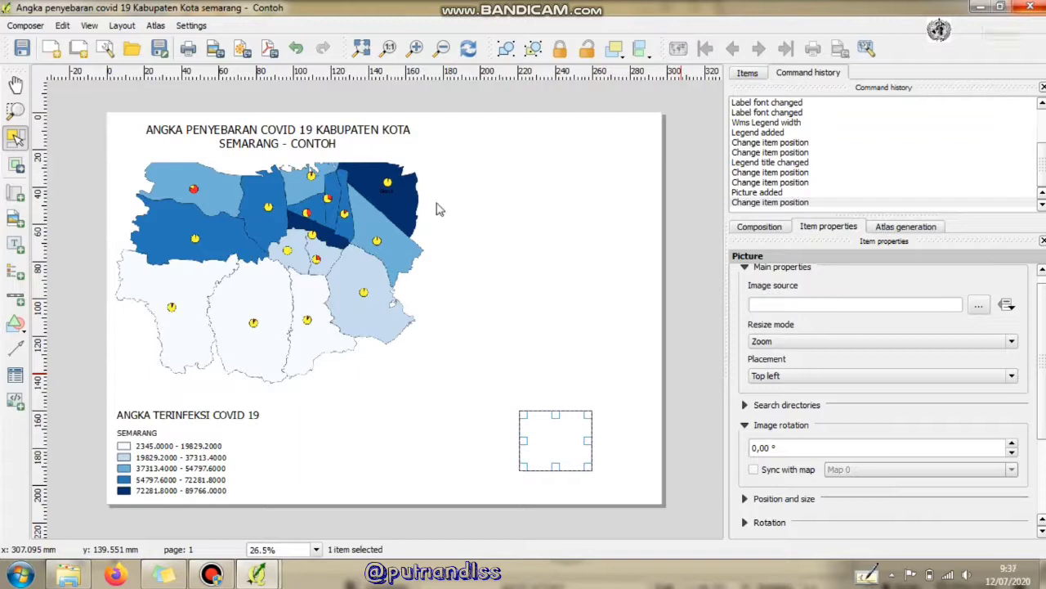
left_click(211, 575)
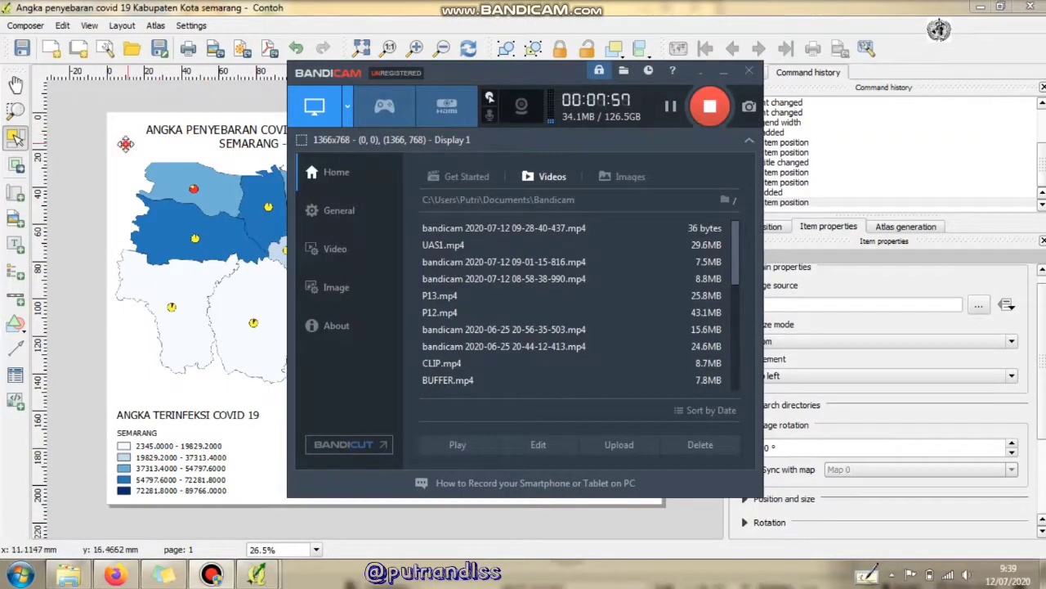
Step: Add a new picture frame in the empty area right of the map, near the page's upper right
left_click(133, 146)
left_click(15, 221)
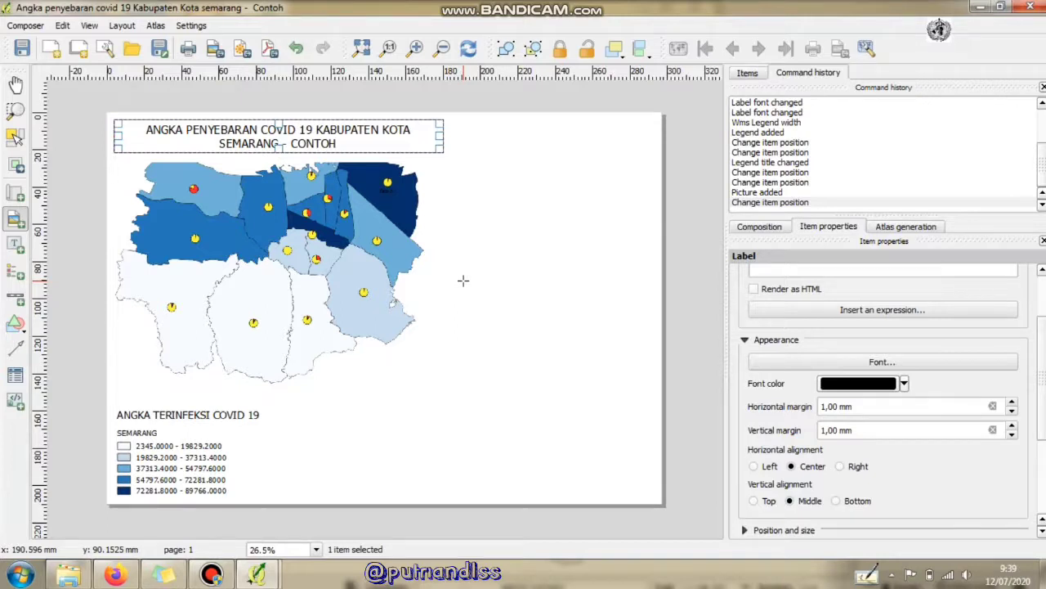
left_click_drag(551, 163, 631, 240)
Step: Load COMPAS.png from Sistem Informasi Geografis/AA UAS into the picture frame and move it to the page's lower-right corner
left_click(980, 319)
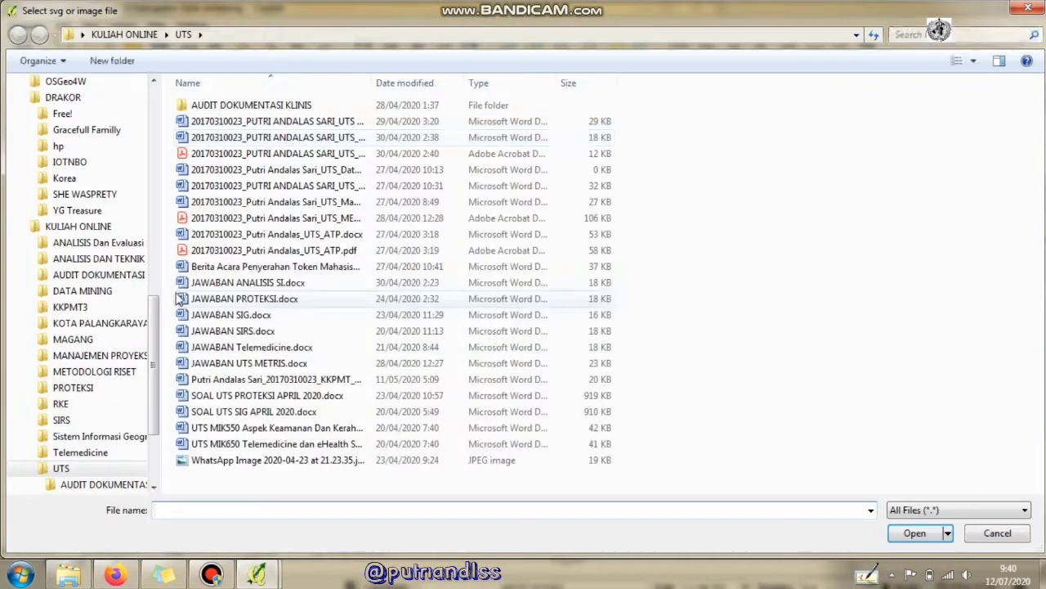
scroll(156, 335, "down", 3)
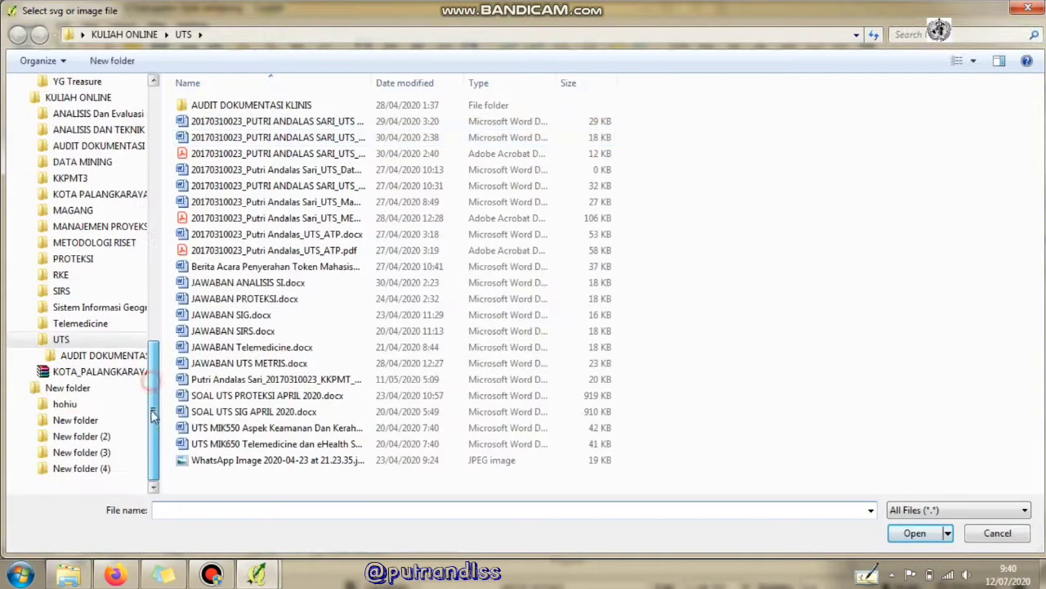
left_click(90, 306)
double_click(221, 105)
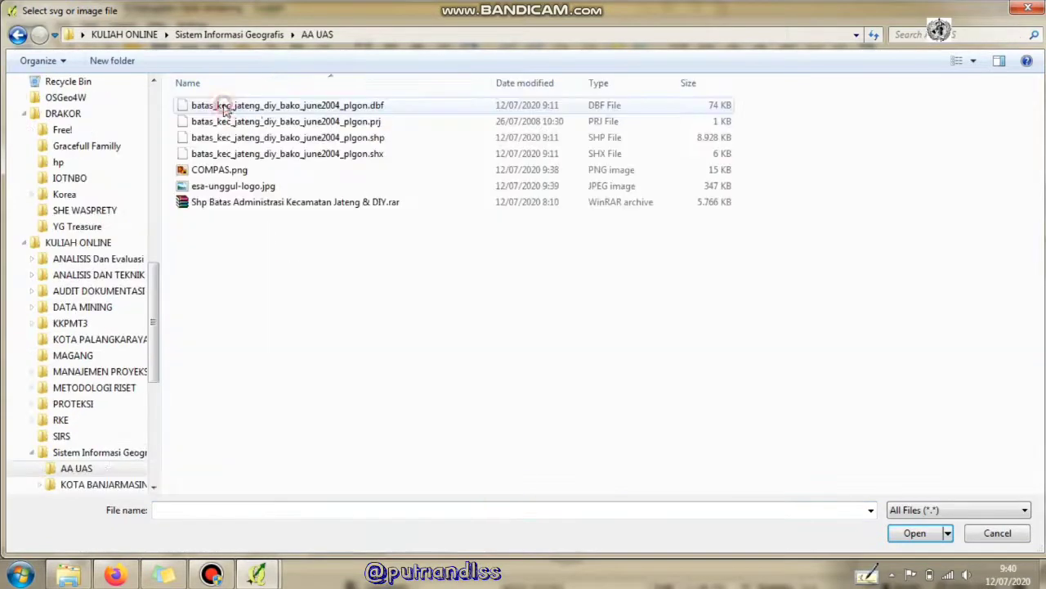
left_click(245, 170)
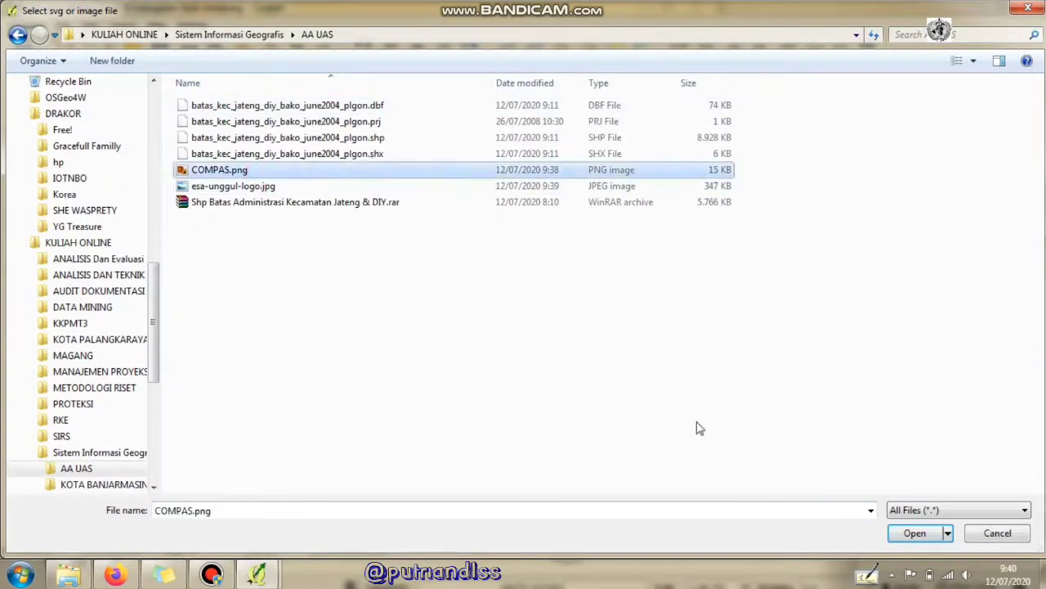
left_click(915, 535)
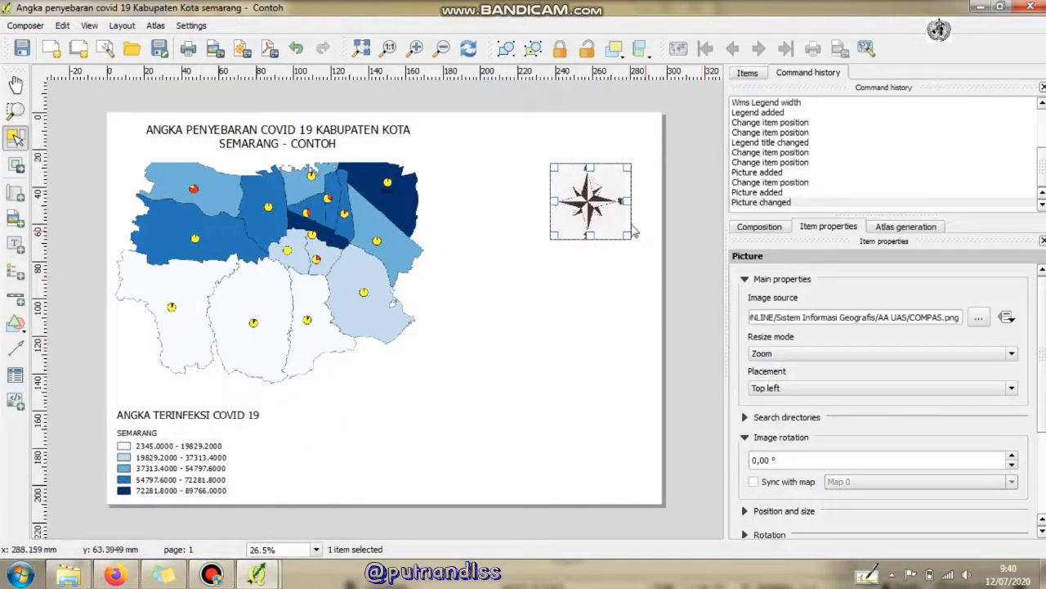
left_click_drag(595, 187, 619, 444)
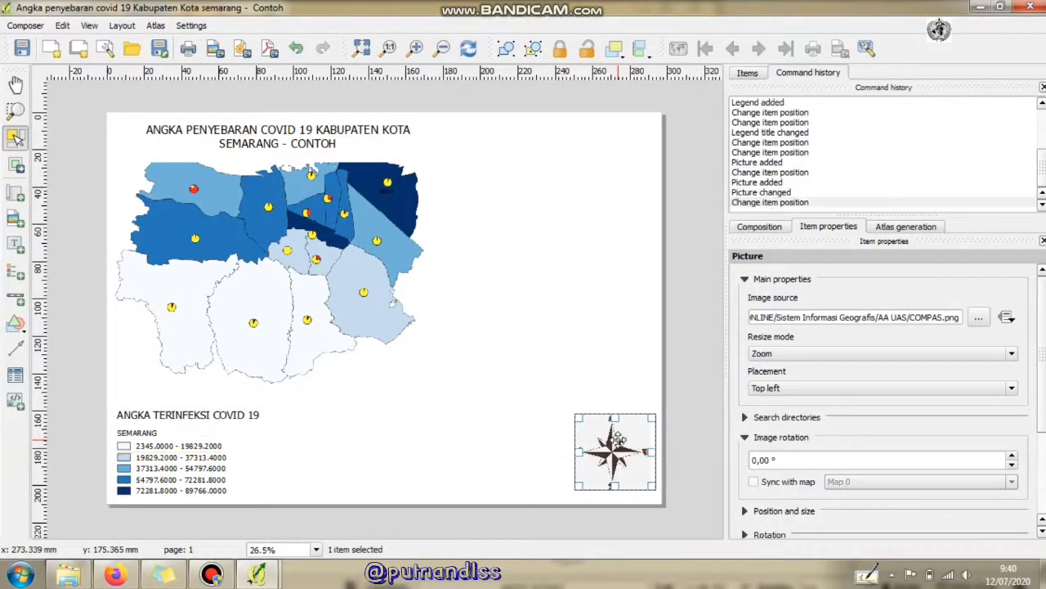
Step: Replace the compass picture with the solid eight-pointed compass star from the built-in SVG search directory previews
scroll(1042, 331, "down", 8)
scroll(892, 395, "up", 8)
left_click(794, 417)
scroll(1022, 393, "down", 1)
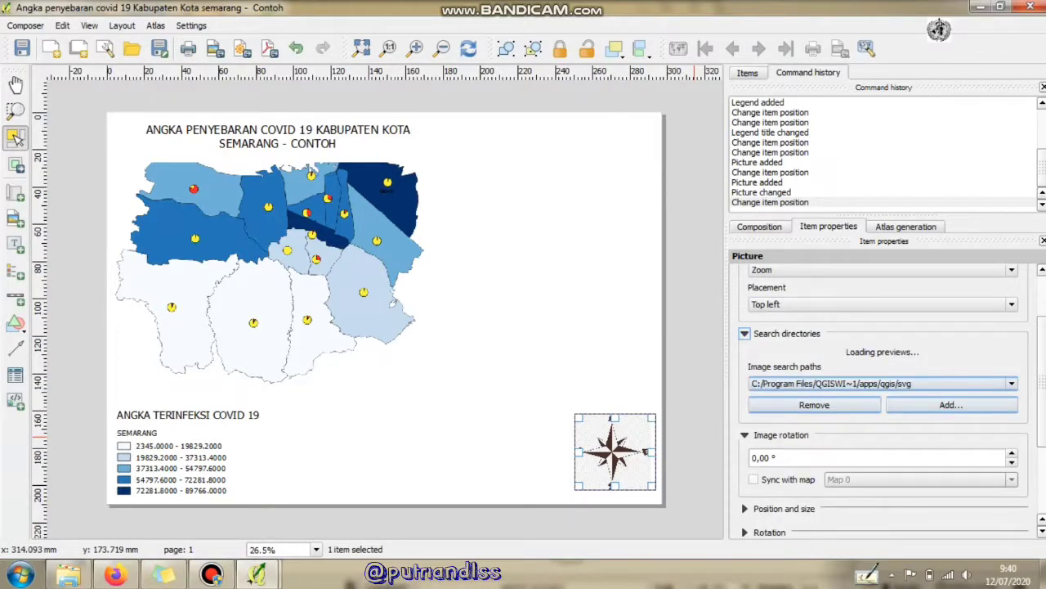
scroll(885, 401, "down", 2)
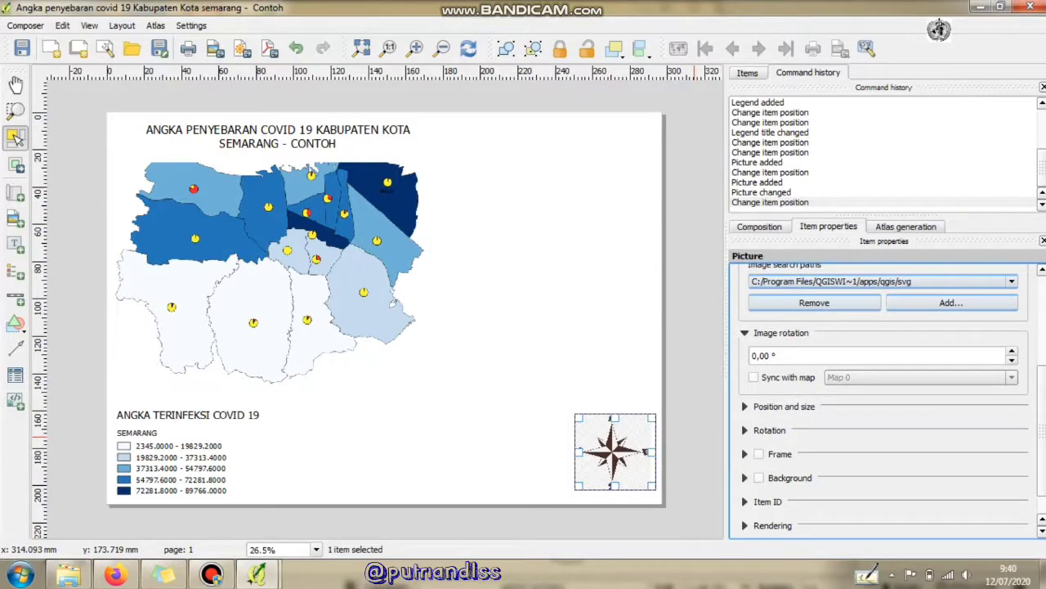
scroll(884, 401, "up", 1)
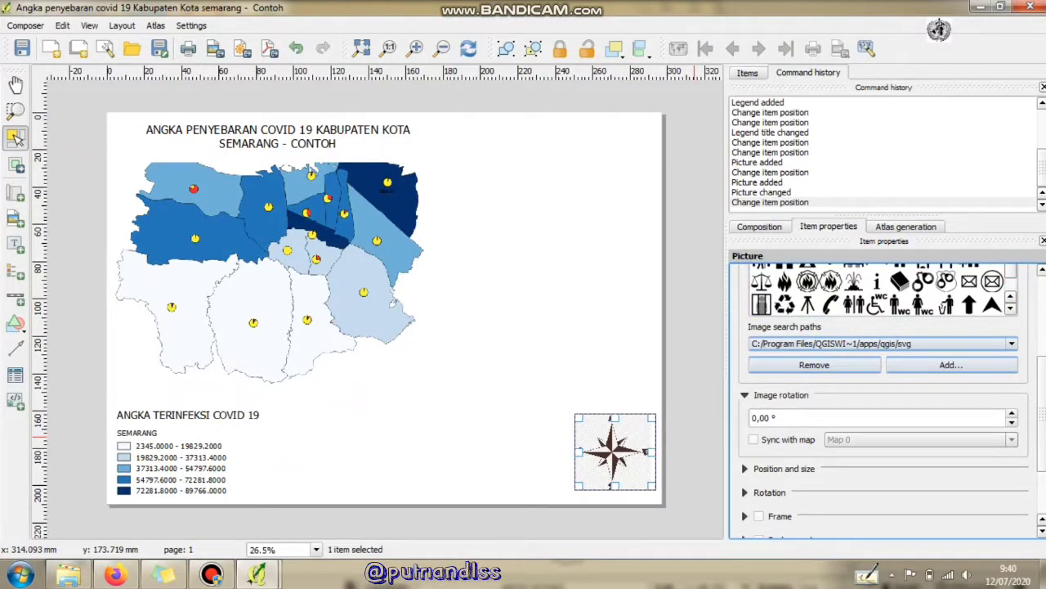
scroll(1043, 352, "up", 2)
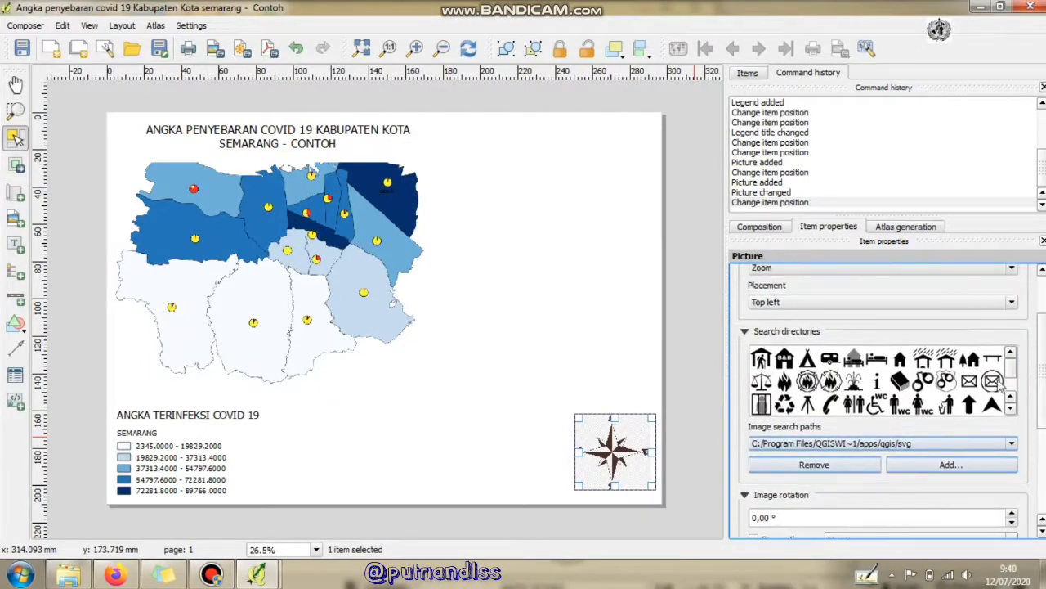
left_click(1012, 410)
left_click(1012, 410)
left_click(1012, 410)
left_click(1009, 353)
left_click(1010, 352)
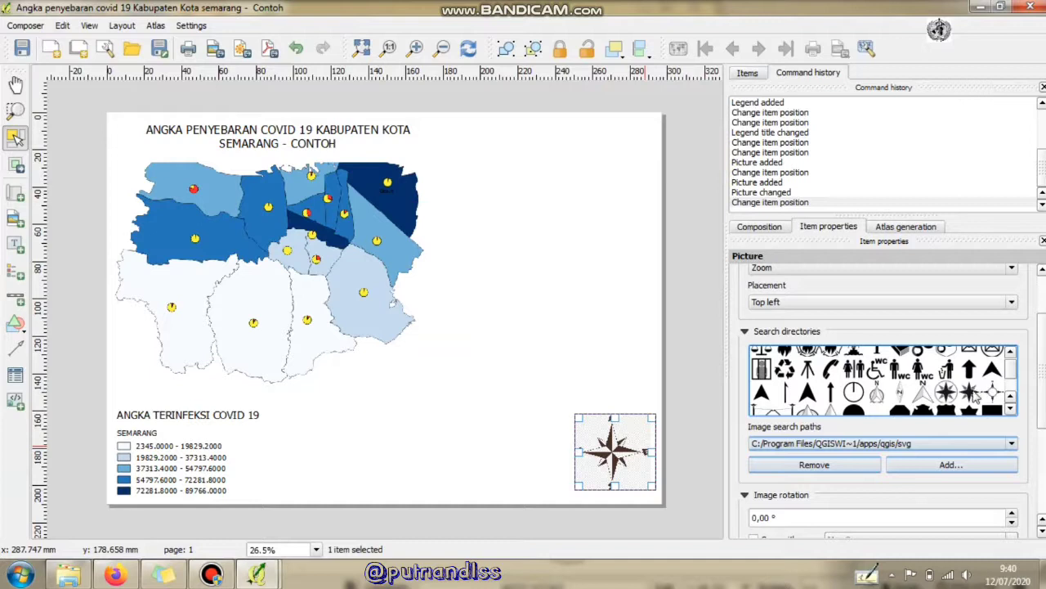
left_click(972, 395)
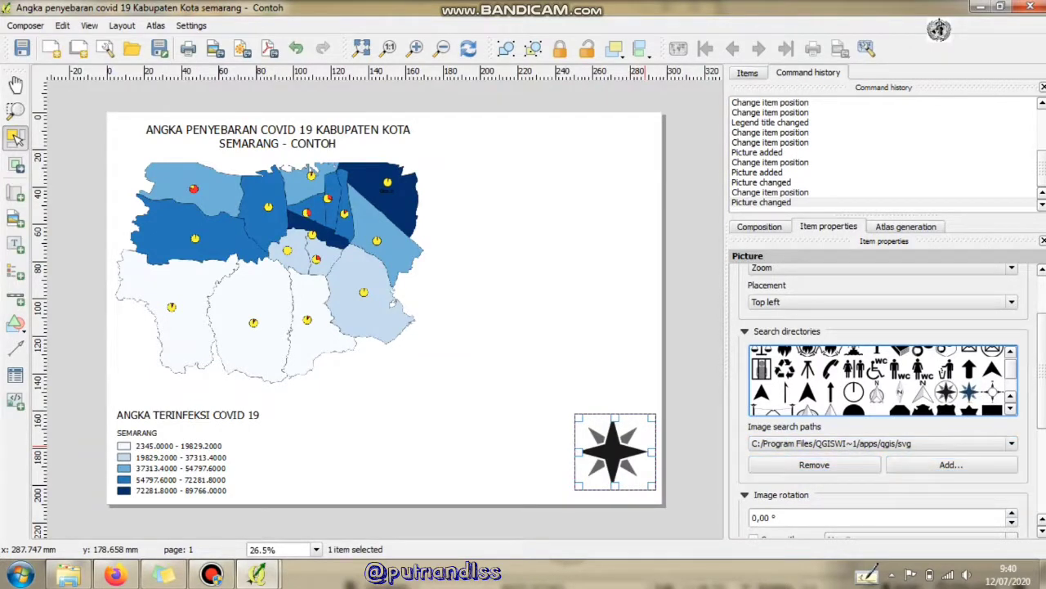
left_click(565, 214)
left_click(617, 458)
left_click(553, 304)
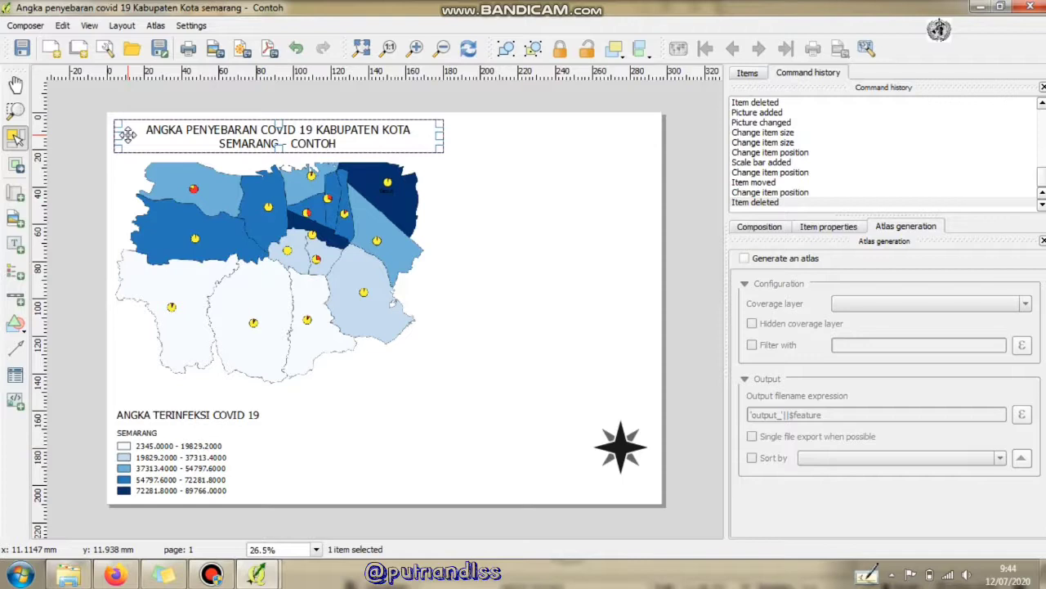
Step: Add a small text label in the empty area below the map, between the legend and the compass star
left_click(15, 243)
left_click_drag(379, 450, 455, 483)
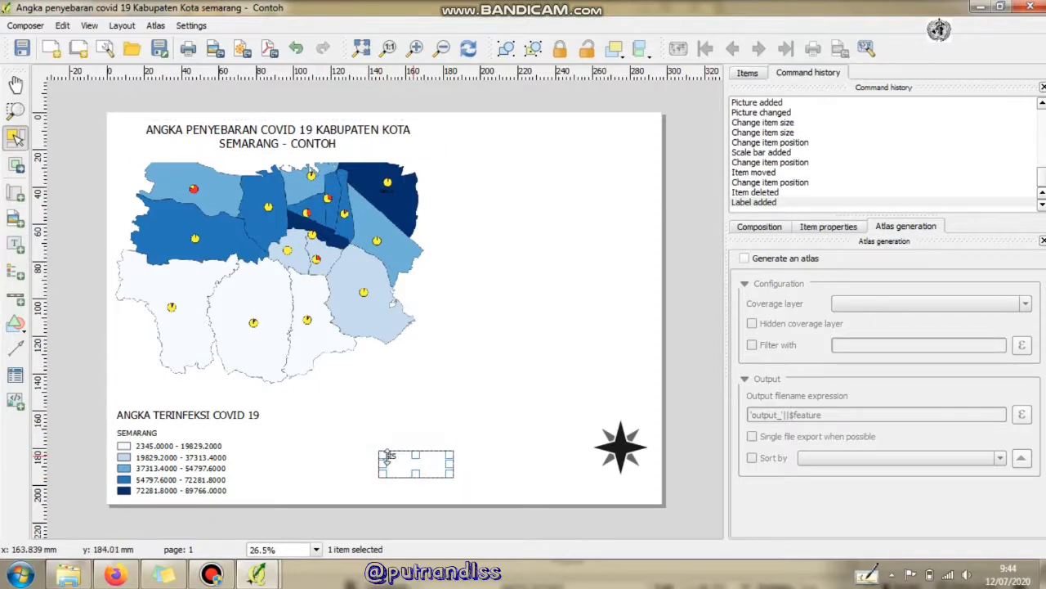
left_click_drag(386, 456, 388, 458)
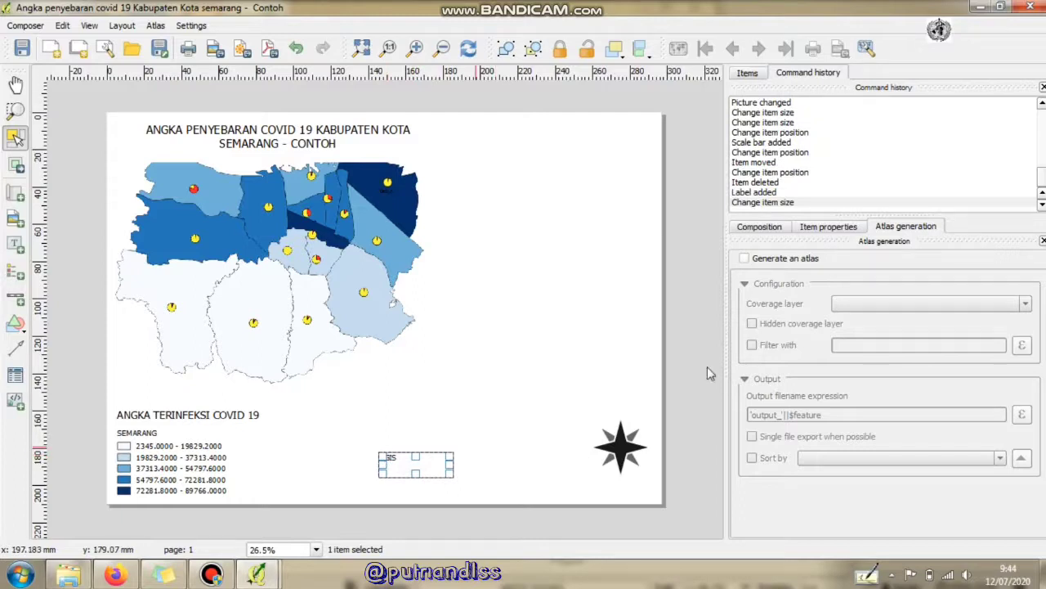
Step: Replace the new label's default text with the author's full name followed by " - 2020 - contoh"
left_click(805, 230)
left_click(797, 298)
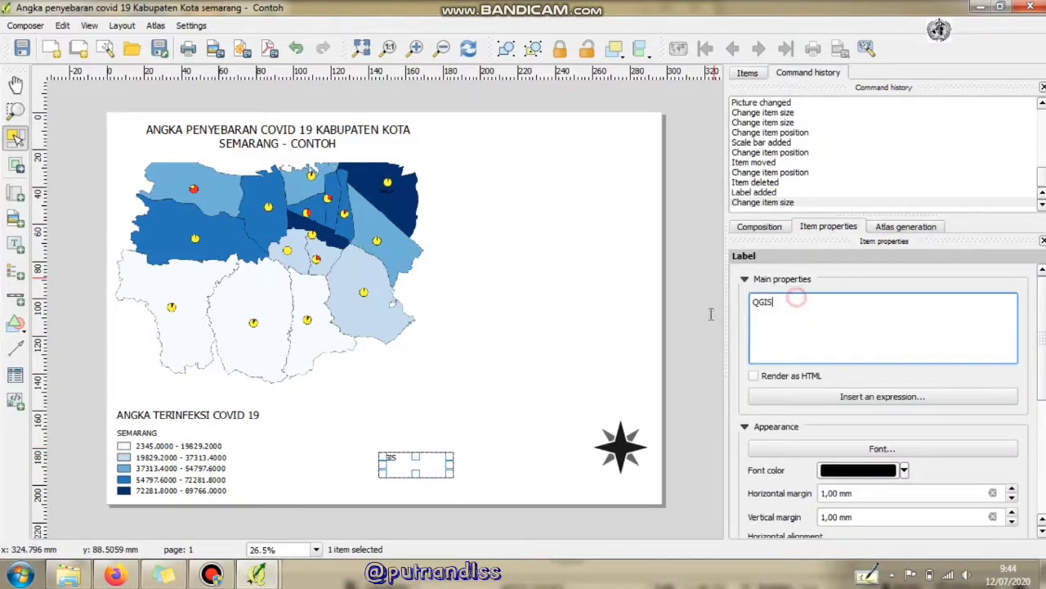
key("BackSpace")
key("BackSpace")
key("BackSpace")
key("BackSpace")
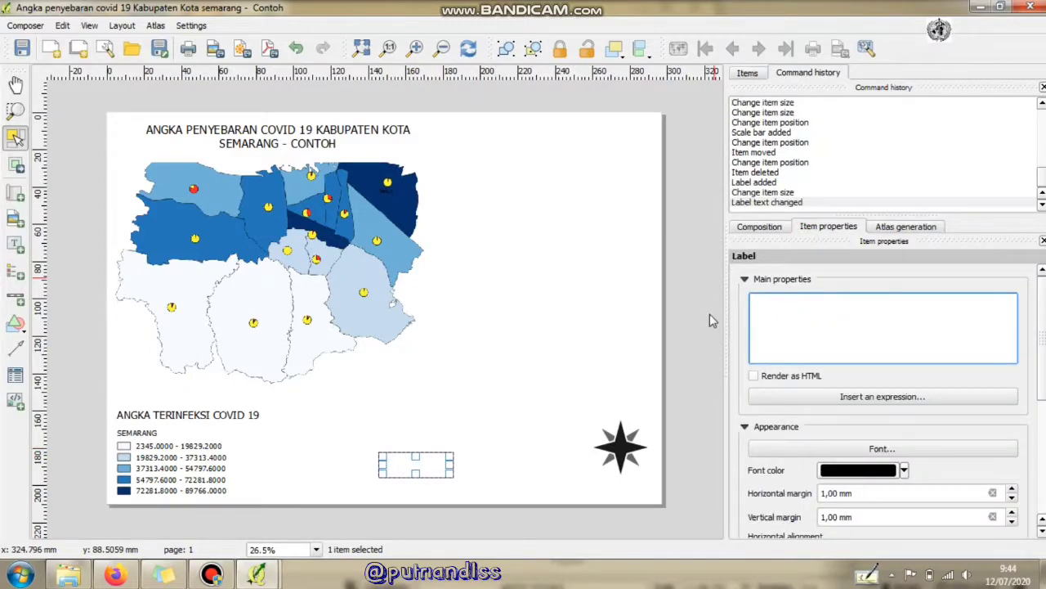
type("p")
key("BackSpace")
type("Putri Andalas Sari")
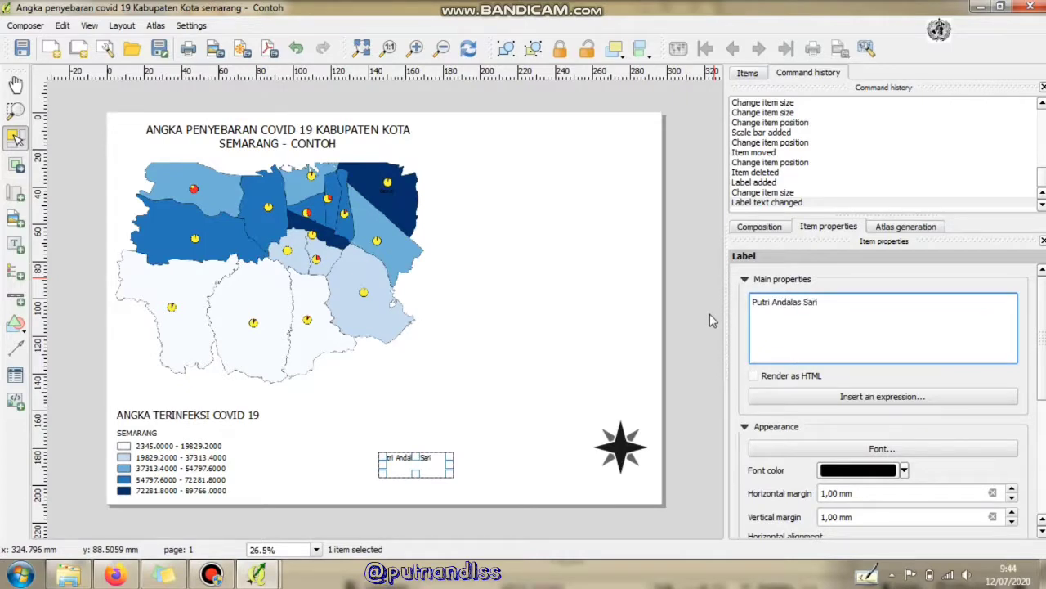
type(" - 2020 - contoh")
Step: Move the author label to the page's upper-right corner, level with the map title
left_click(481, 479)
left_click(416, 463)
left_click_drag(415, 464, 611, 489)
left_click(600, 477)
left_click(599, 476)
left_click_drag(600, 478, 592, 131)
left_click(545, 216)
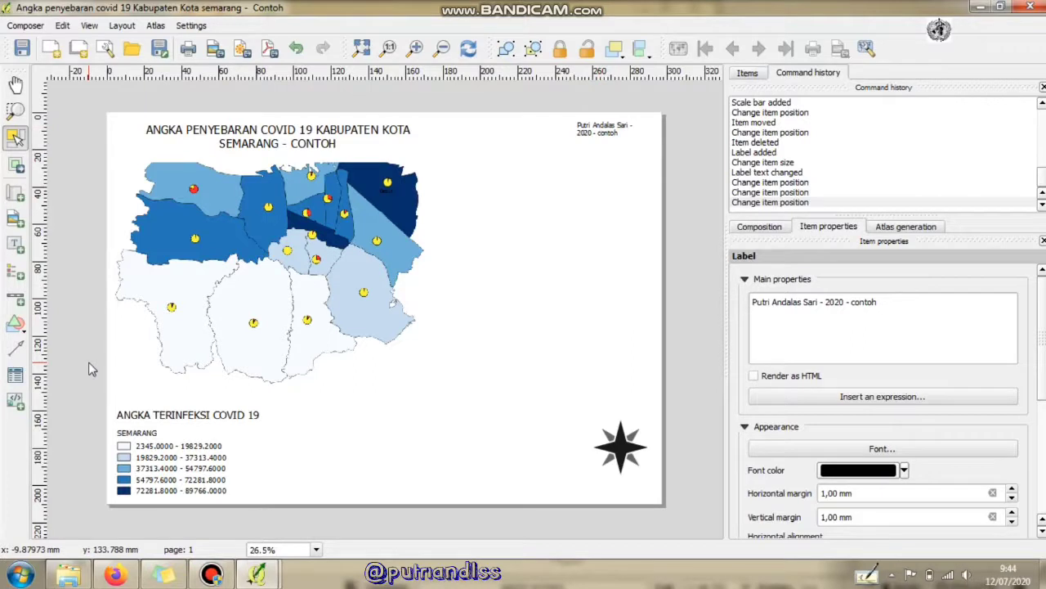
Step: Enlarge the map frame to about 200 mm wide, with its lower edge just above the legend title
left_click(266, 286)
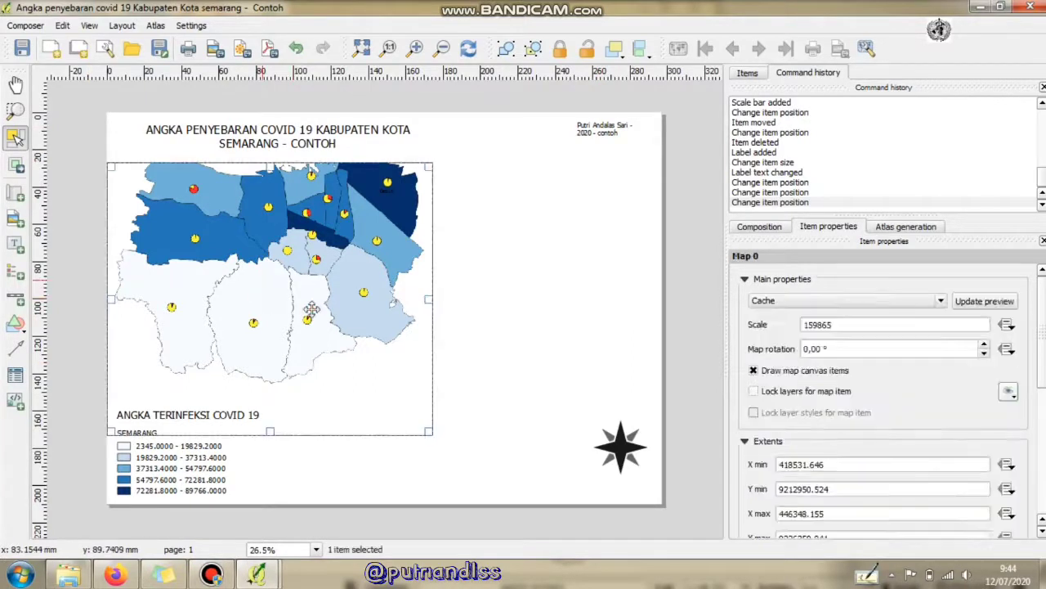
left_click_drag(428, 433, 602, 493)
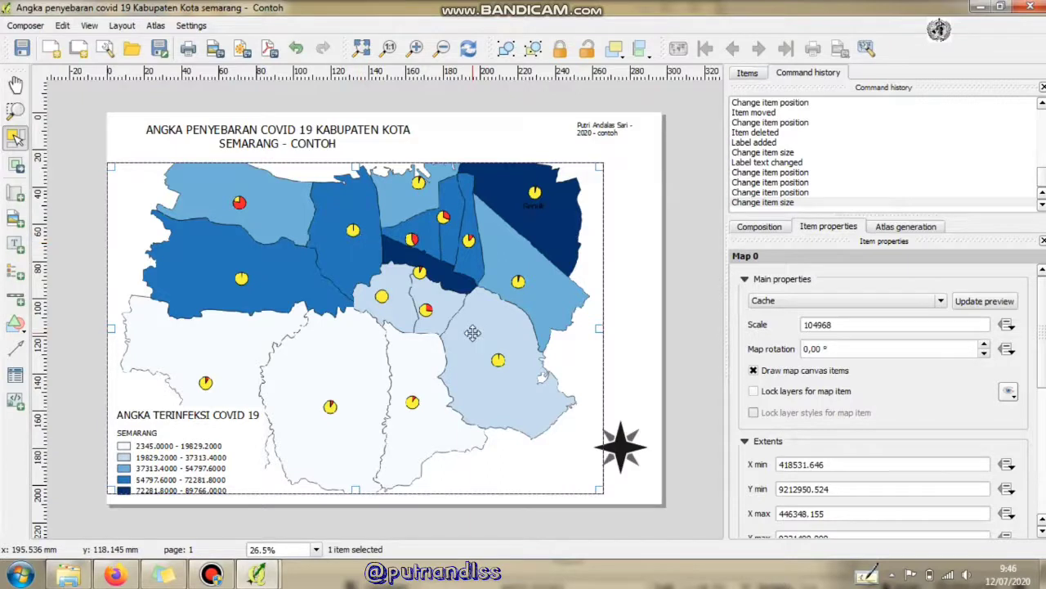
left_click_drag(596, 489, 484, 417)
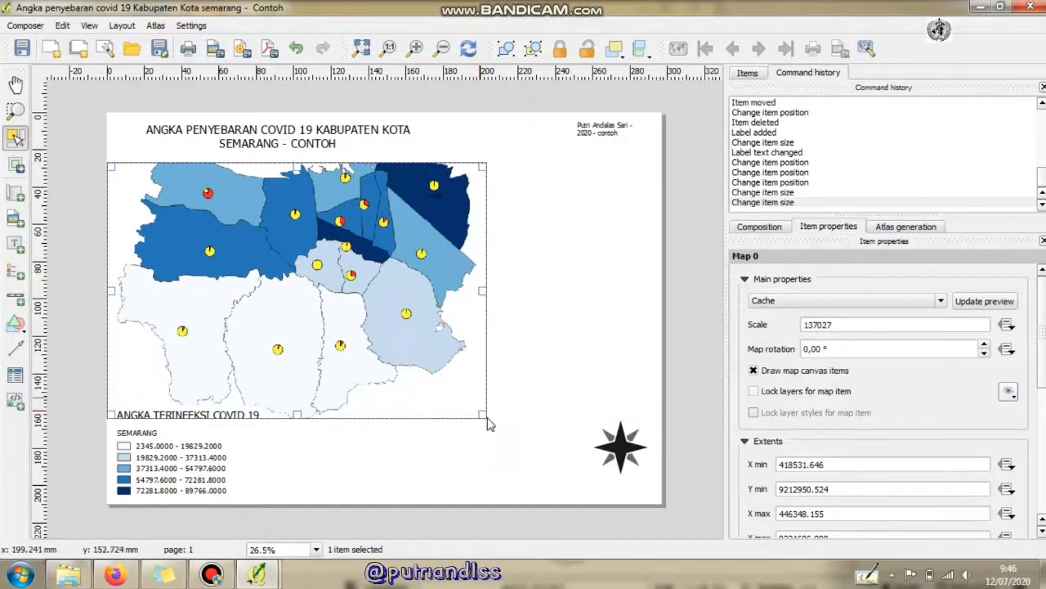
left_click(488, 419)
left_click(390, 350)
left_click_drag(485, 417, 479, 404)
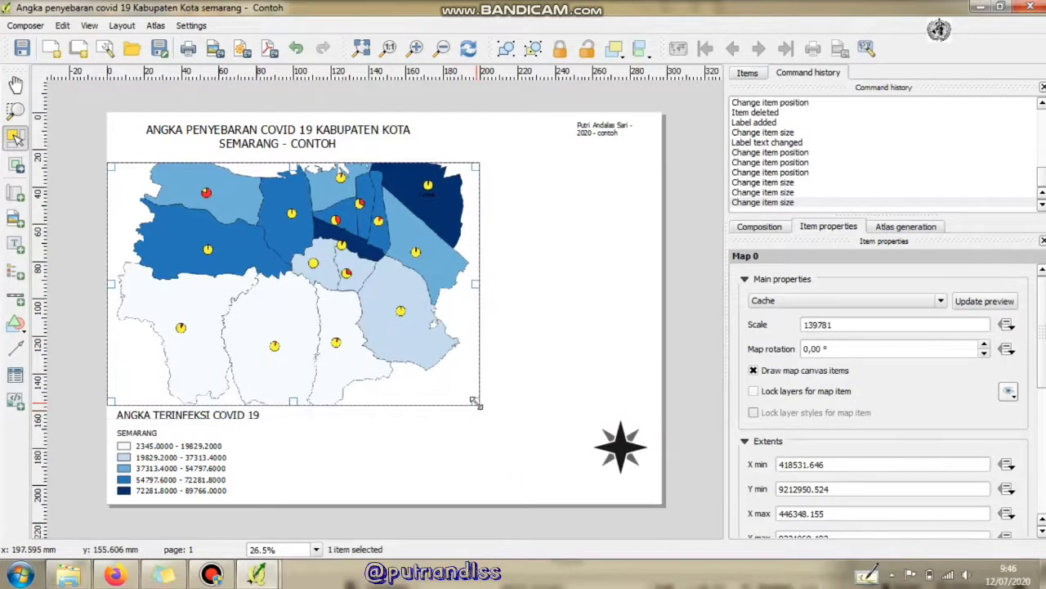
left_click(512, 464)
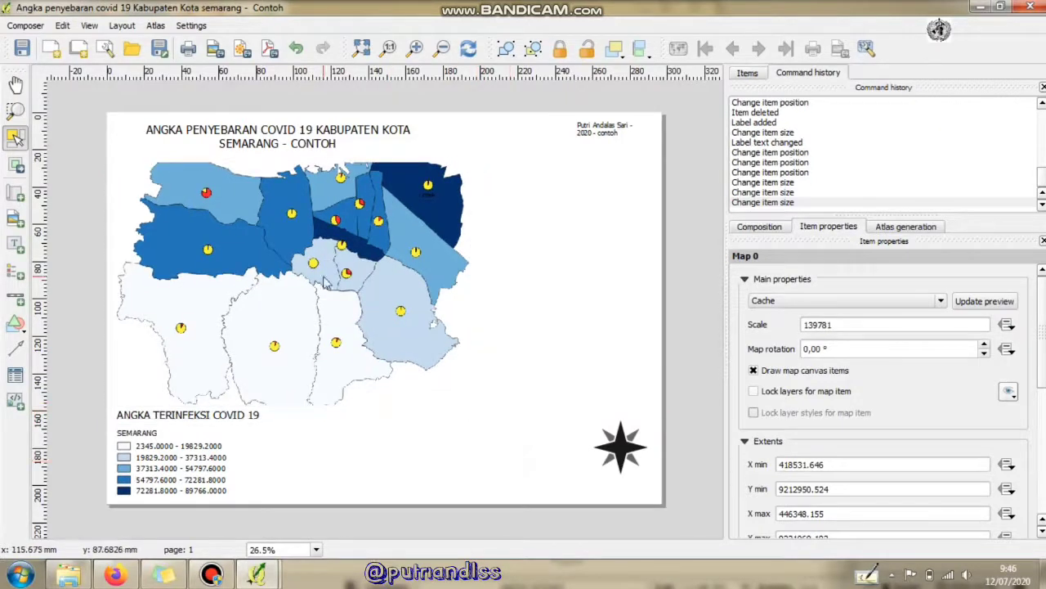